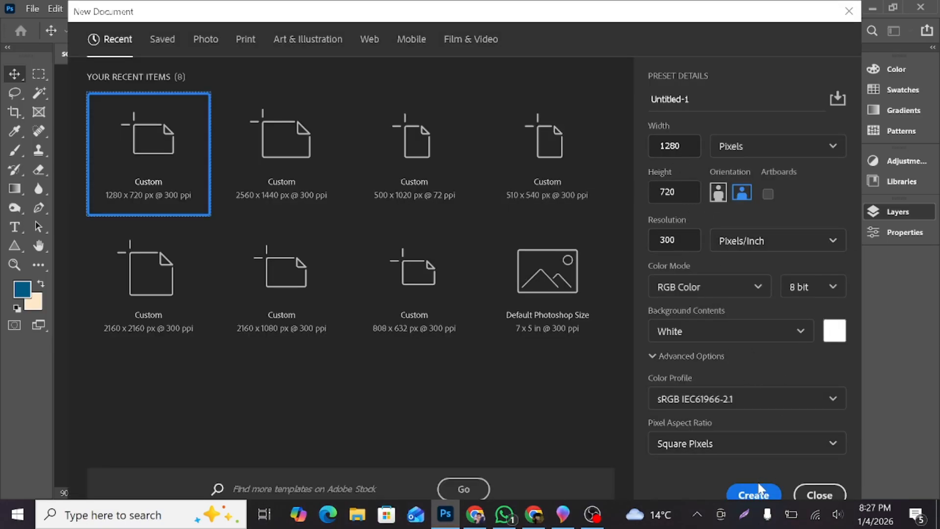
Create a new 1280 x 720 px document at 300 ppi with a white background.
{"action": "left_click", "coordinate": [908, 375]}
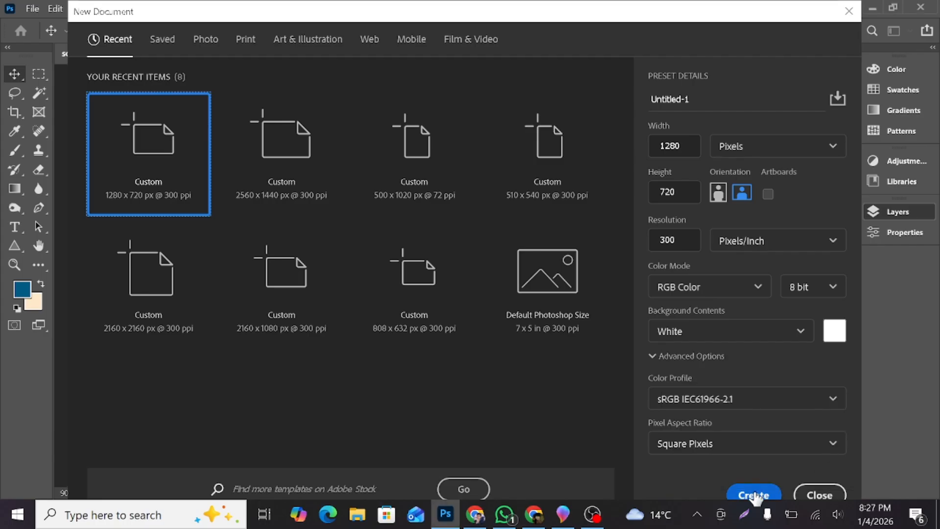
{"action": "left_click", "coordinate": [753, 495]}
{"action": "left_click", "coordinate": [829, 61]}
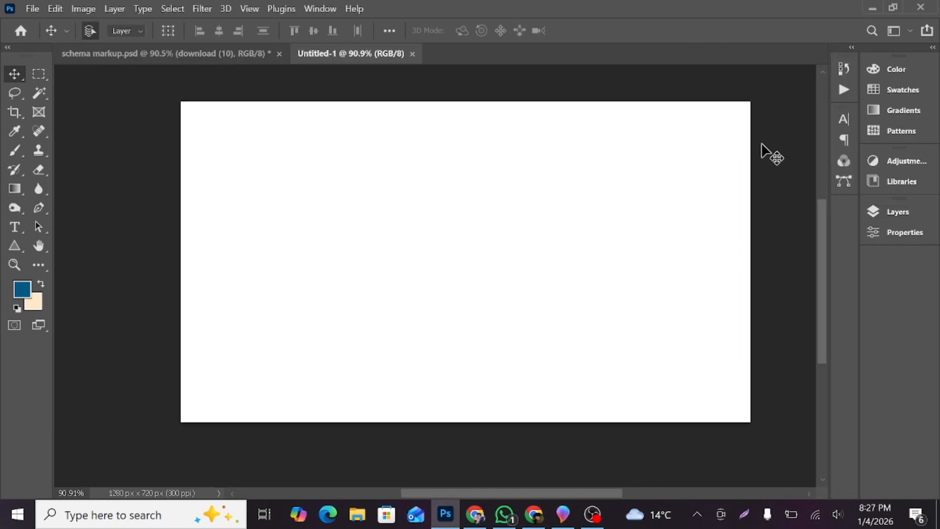
Copy the blurred bedroom photo layer "download (10)" from schema markup.psd into the new document.
{"action": "left_click", "coordinate": [259, 53]}
{"action": "left_click", "coordinate": [906, 213]}
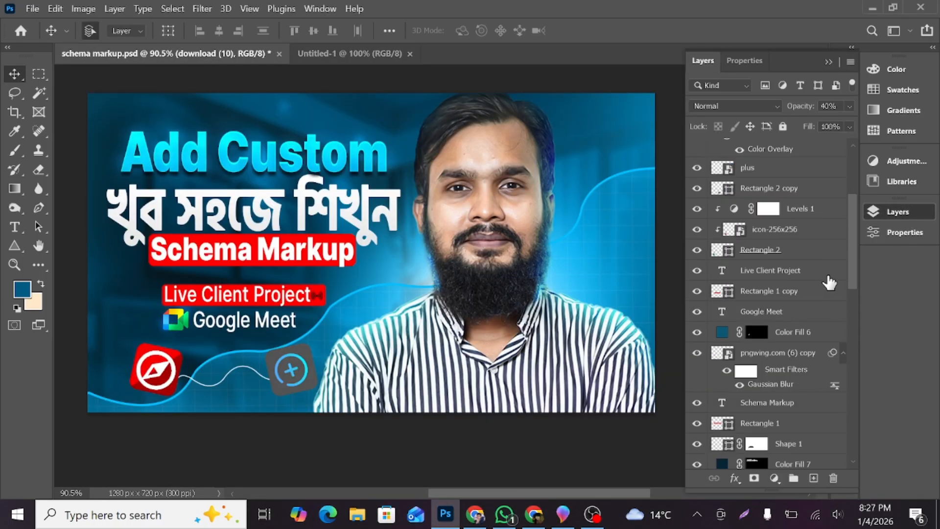
{"action": "scroll", "coordinate": [819, 293], "scroll_direction": "down", "scroll_amount": 5}
{"action": "left_click_drag", "start_coordinate": [782, 341], "coordinate": [484, 240]}
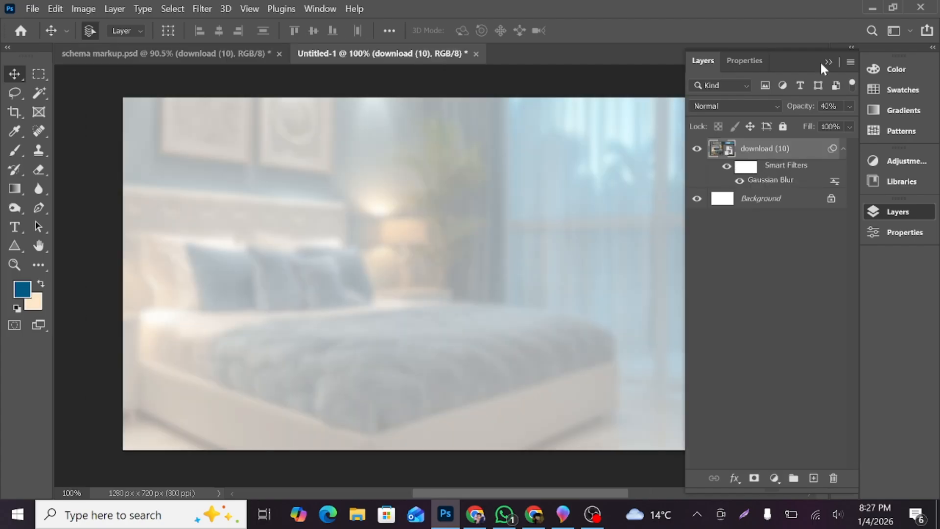
Add a black (000000) solid colour fill layer between the Background and the bedroom photo.
{"action": "left_click", "coordinate": [761, 198]}
{"action": "left_click", "coordinate": [774, 478]}
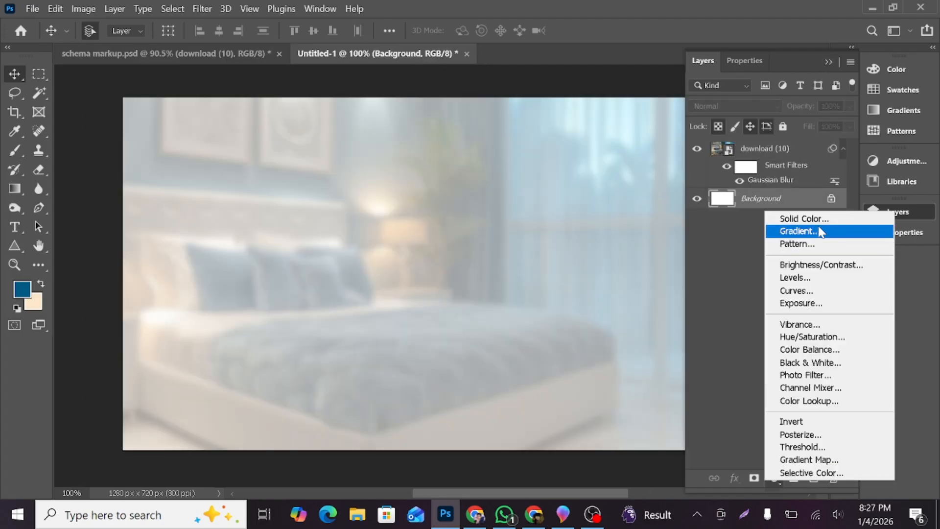
{"action": "left_click", "coordinate": [759, 217]}
{"action": "left_click_drag", "start_coordinate": [619, 256], "coordinate": [541, 354]}
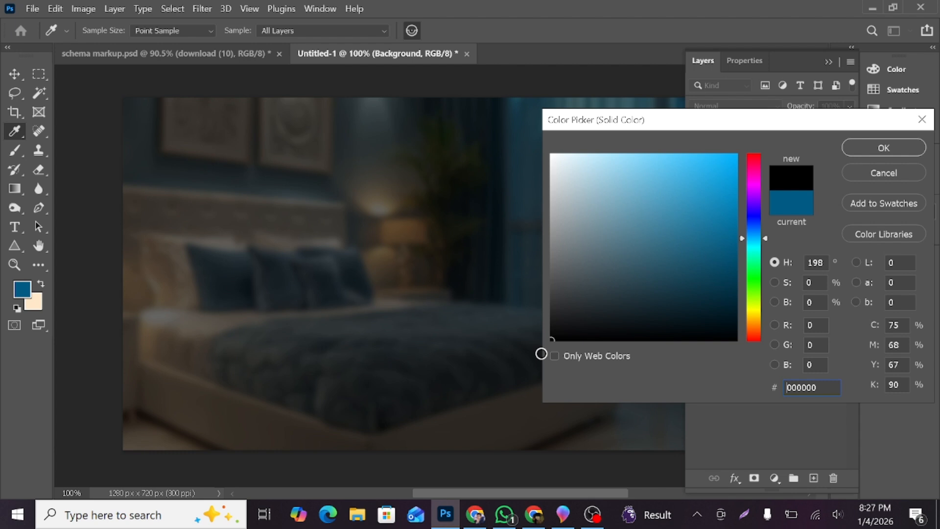
{"action": "left_click", "coordinate": [876, 146]}
Reposition the bedroom photo on the canvas with Free Transform to about X 600.75 px, Y 311.83 px.
{"action": "left_click", "coordinate": [783, 148]}
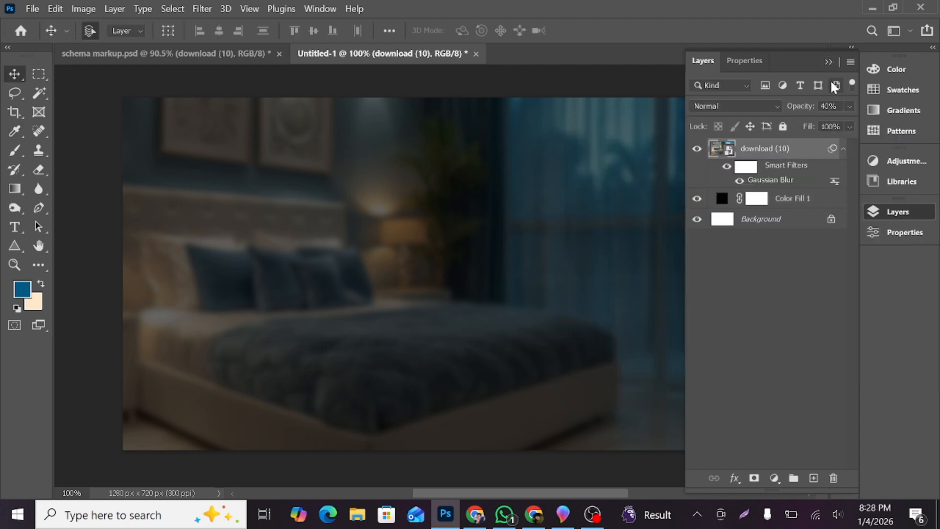
{"action": "left_click", "coordinate": [829, 60]}
{"action": "key", "text": "ctrl+t"}
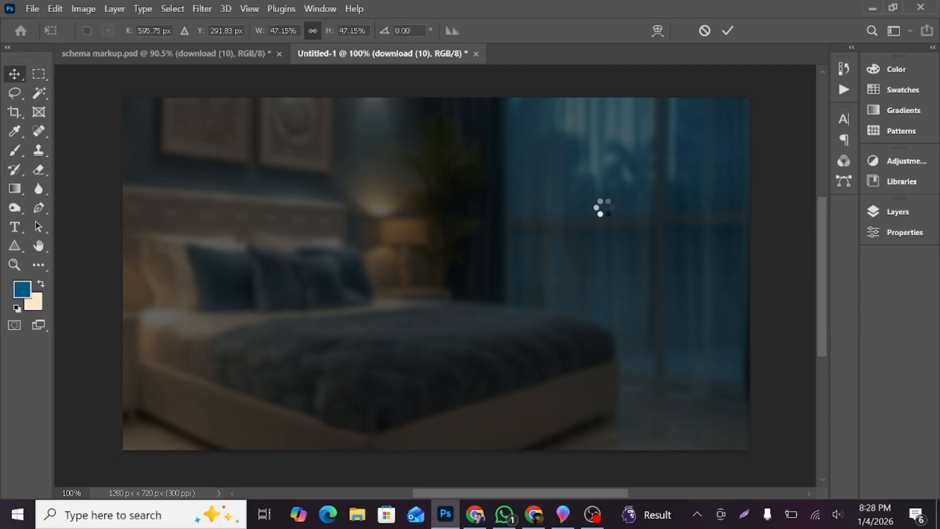
{"action": "left_click_drag", "start_coordinate": [612, 178], "coordinate": [616, 179]}
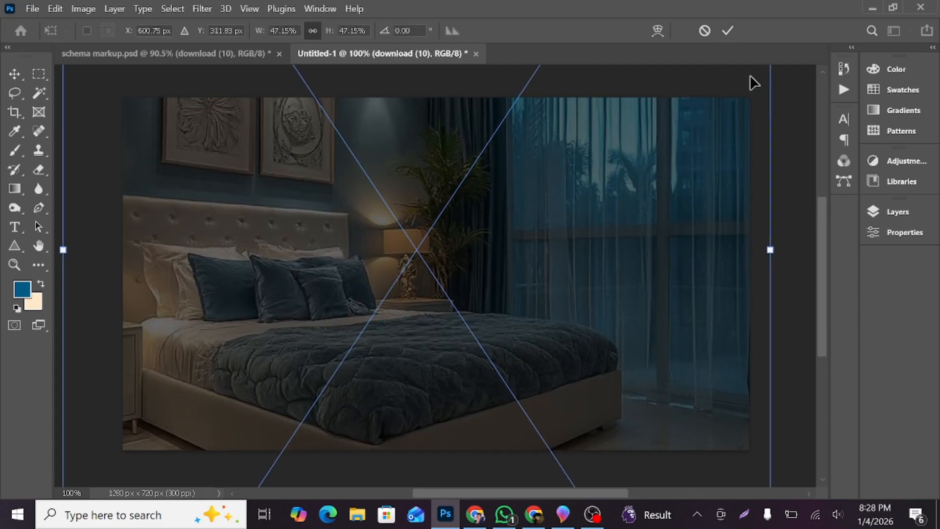
{"action": "left_click", "coordinate": [727, 31]}
Examine the Gaussian Blur radius on the bedroom photo and where the filter is found.
{"action": "left_click", "coordinate": [865, 211]}
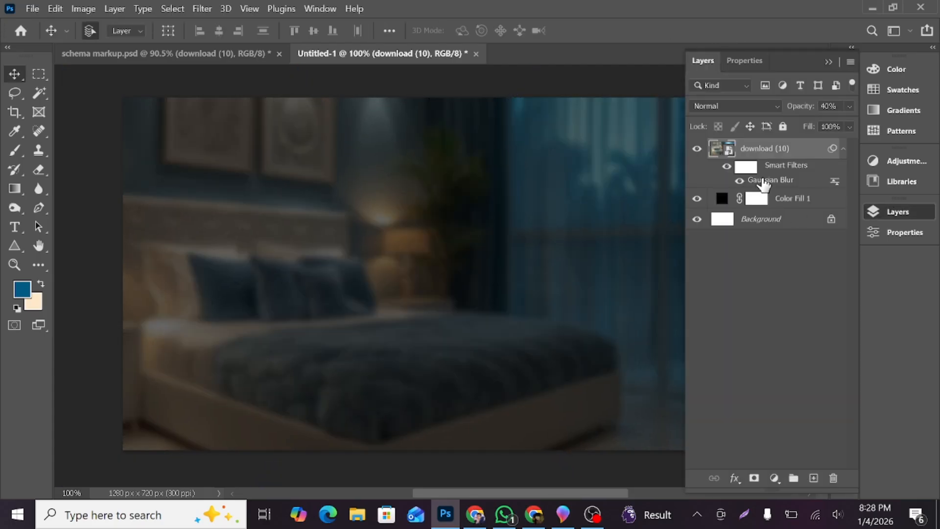
{"action": "double_click", "coordinate": [769, 180]}
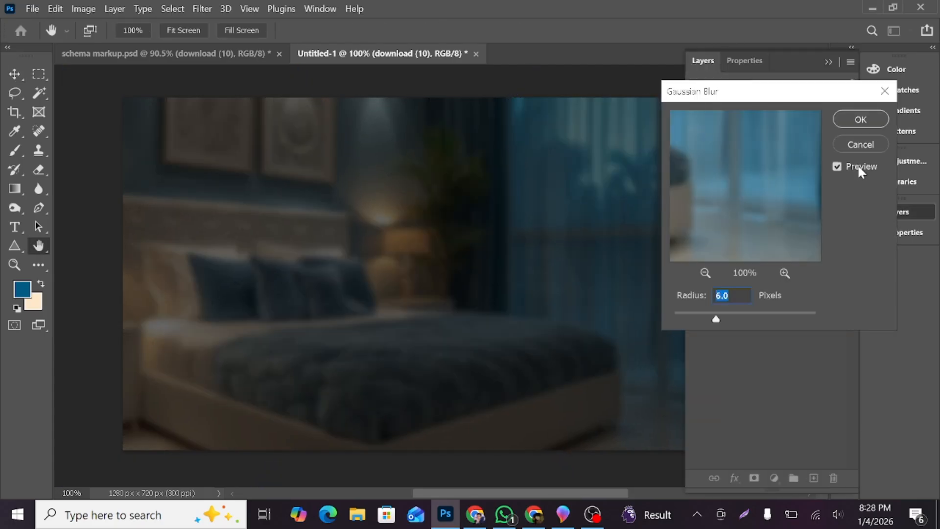
{"action": "left_click", "coordinate": [848, 139]}
{"action": "left_click", "coordinate": [202, 8]}
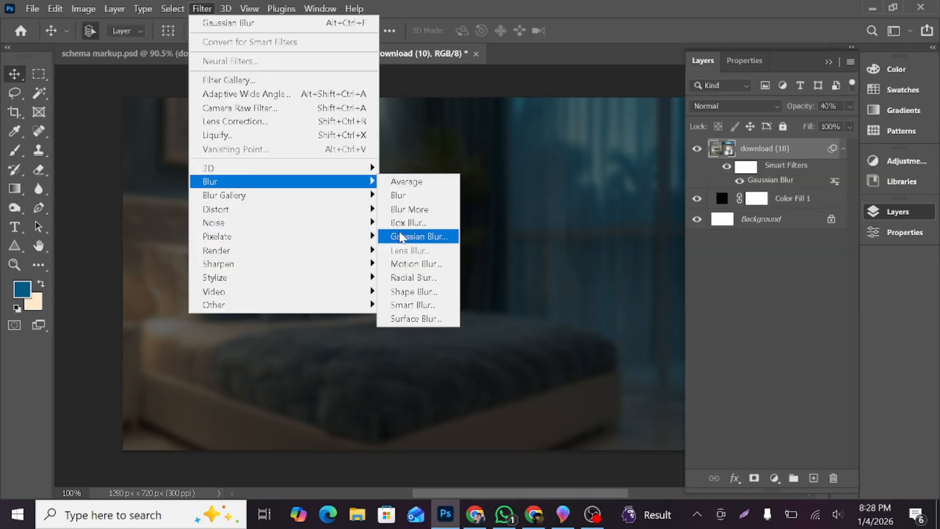
{"action": "left_click", "coordinate": [437, 102]}
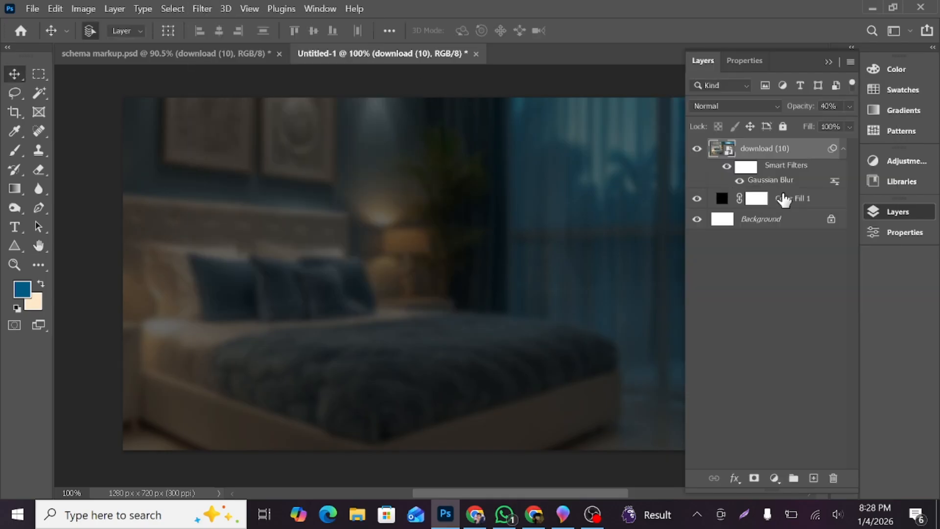
{"action": "left_click", "coordinate": [773, 479]}
{"action": "left_click", "coordinate": [794, 216]}
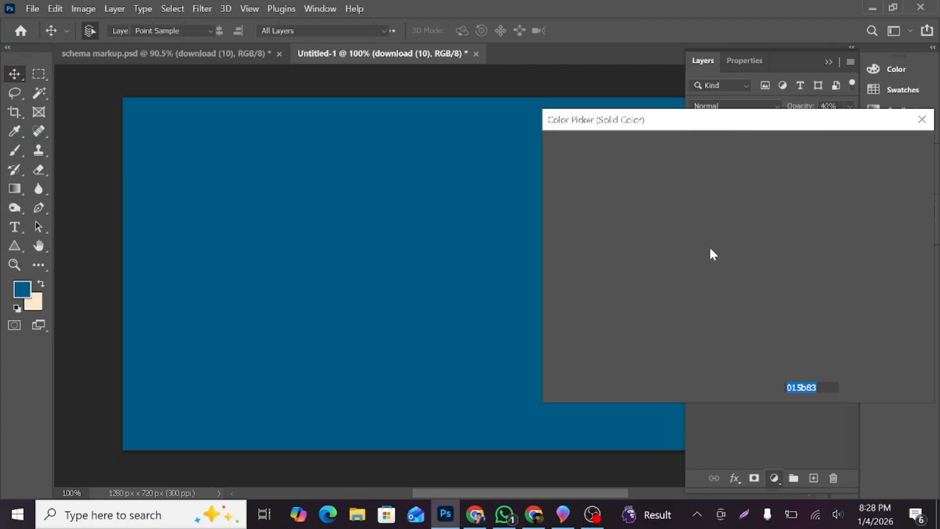
{"action": "left_click_drag", "start_coordinate": [746, 143], "coordinate": [748, 143]}
{"action": "left_click_drag", "start_coordinate": [753, 243], "coordinate": [754, 247]}
{"action": "left_click", "coordinate": [856, 175]}
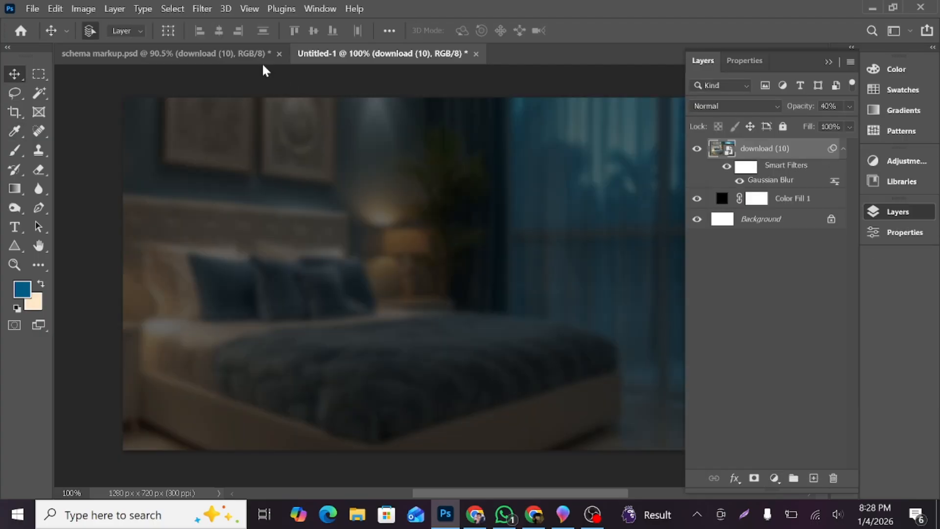
Look up the hex colour of the blue fill above the bedroom photo in schema markup.psd, and return to the new document.
{"action": "left_click", "coordinate": [259, 53]}
{"action": "double_click", "coordinate": [721, 408]}
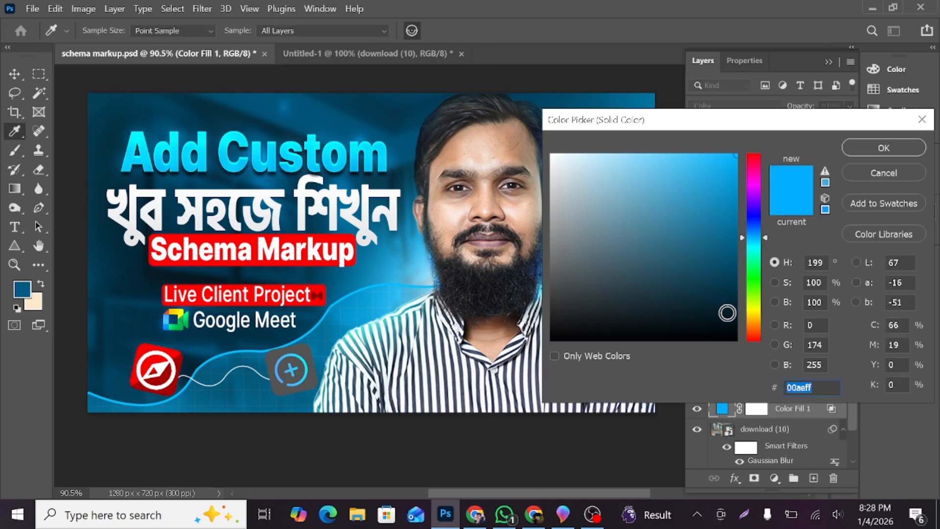
{"action": "left_click", "coordinate": [884, 174]}
{"action": "left_click", "coordinate": [367, 54]}
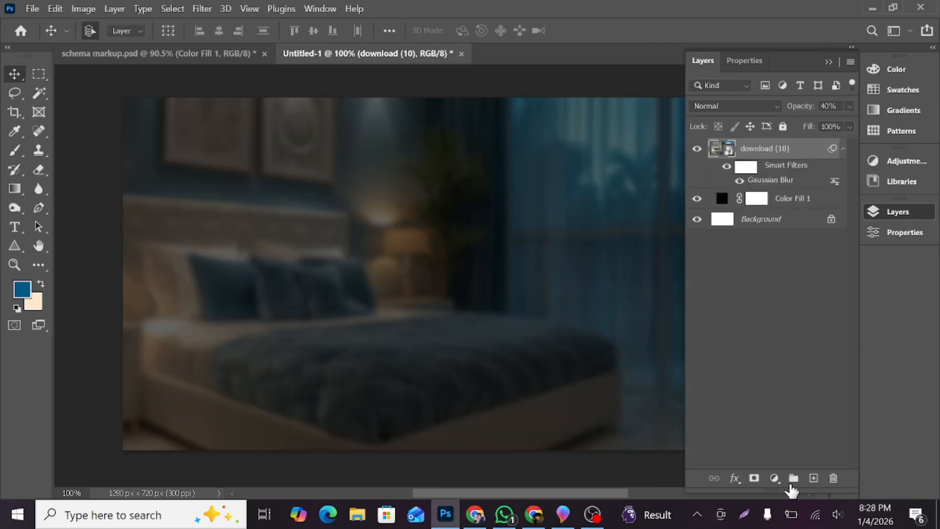
Add a solid colour fill layer with hex 00aeff above the bedroom photo.
{"action": "left_click", "coordinate": [774, 477]}
{"action": "left_click", "coordinate": [786, 214]}
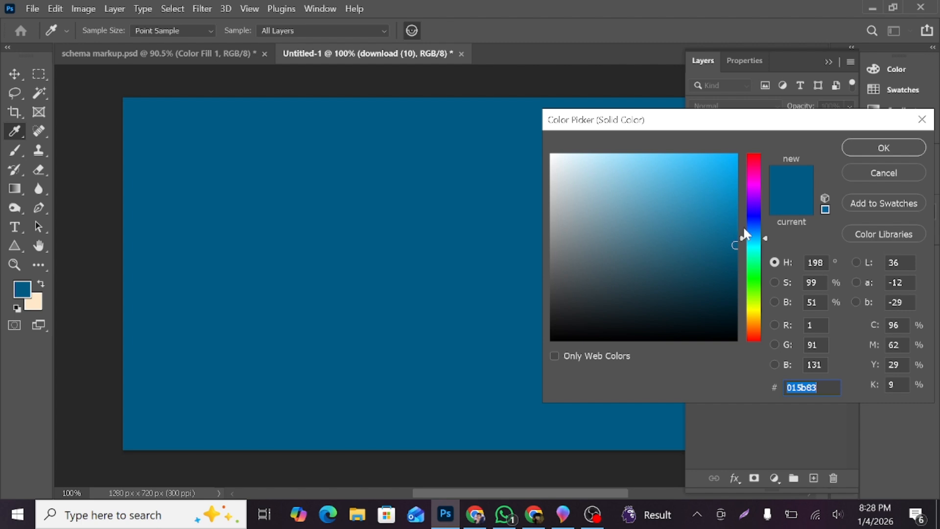
{"action": "type", "text": "00aeff"}
{"action": "left_click", "coordinate": [860, 151]}
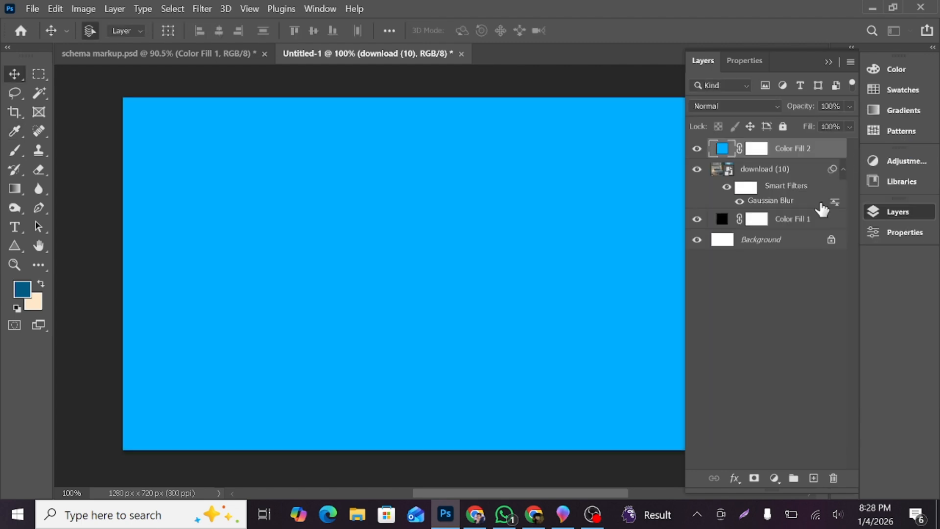
Clip the blue fill layer to the bedroom photo and set its blend mode to Color.
{"action": "left_click", "coordinate": [741, 159], "text": "alt"}
{"action": "left_click", "coordinate": [724, 107]}
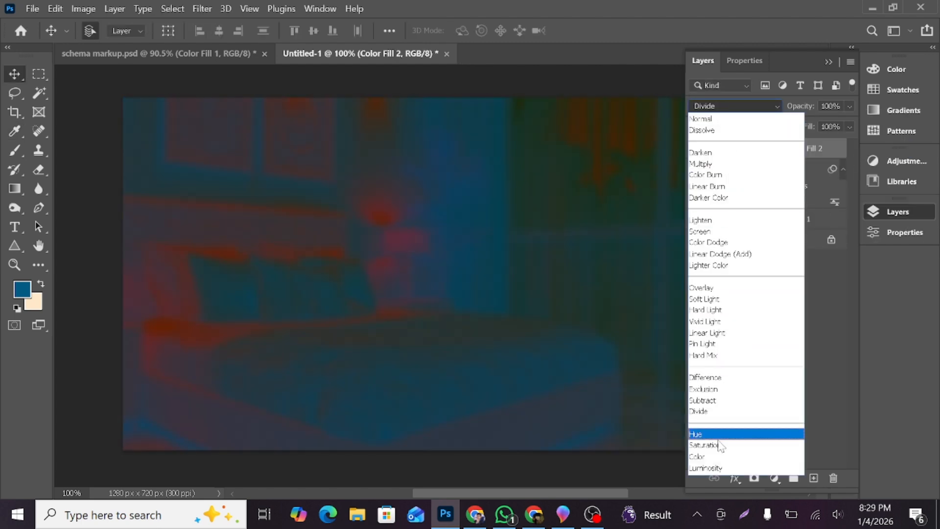
{"action": "left_click", "coordinate": [714, 462]}
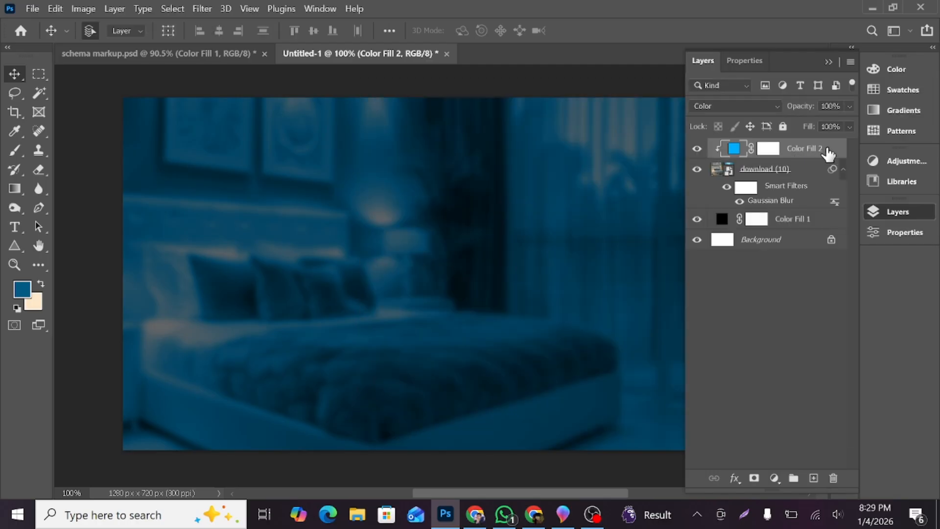
Split the blue fill's Blend If black point for the underlying layer to 0 / 30.
{"action": "double_click", "coordinate": [829, 155]}
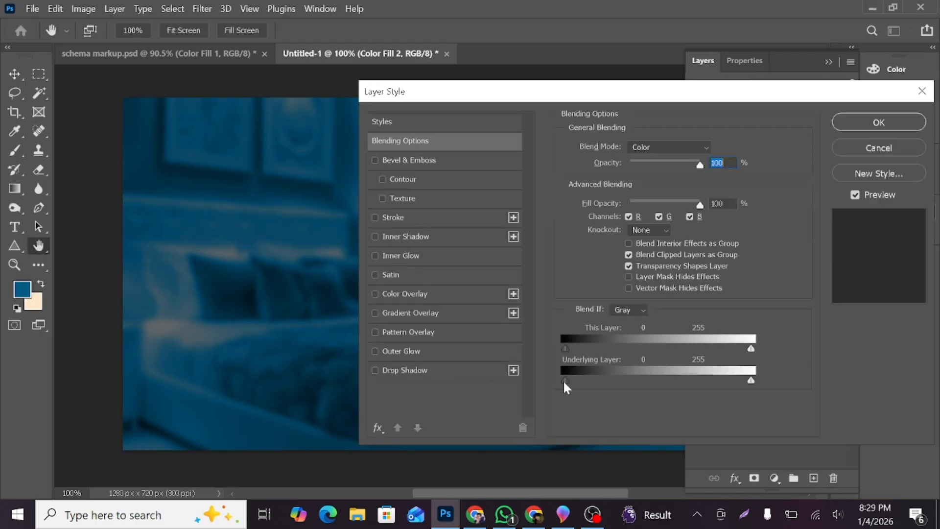
{"action": "left_click_drag", "start_coordinate": [564, 381], "coordinate": [581, 381]}
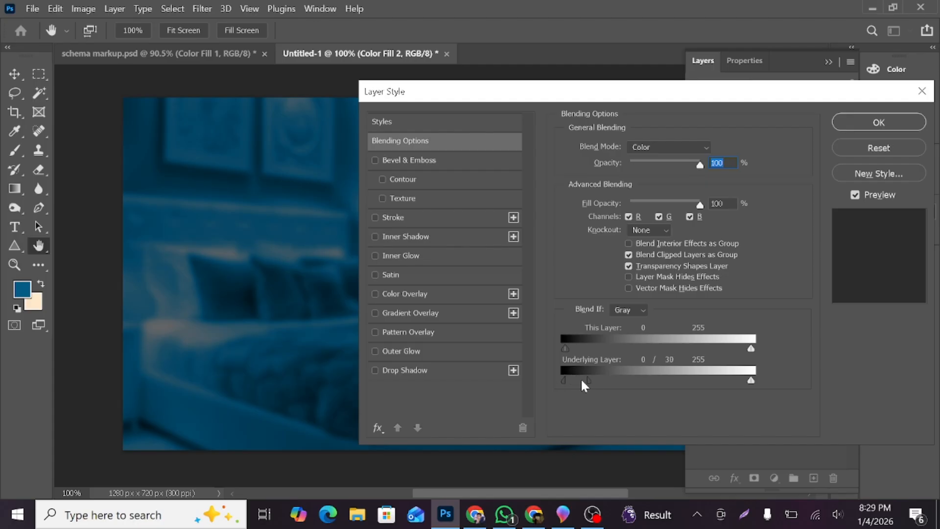
{"action": "left_click", "coordinate": [867, 122]}
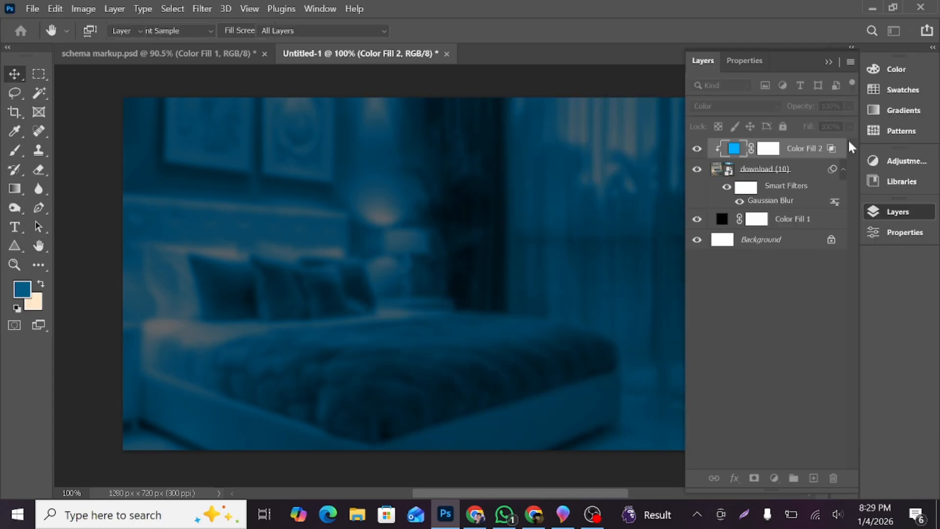
Add a black solid colour fill layer on top of the stack and invert its mask to hide it.
{"action": "left_click", "coordinate": [775, 480]}
{"action": "left_click", "coordinate": [789, 210]}
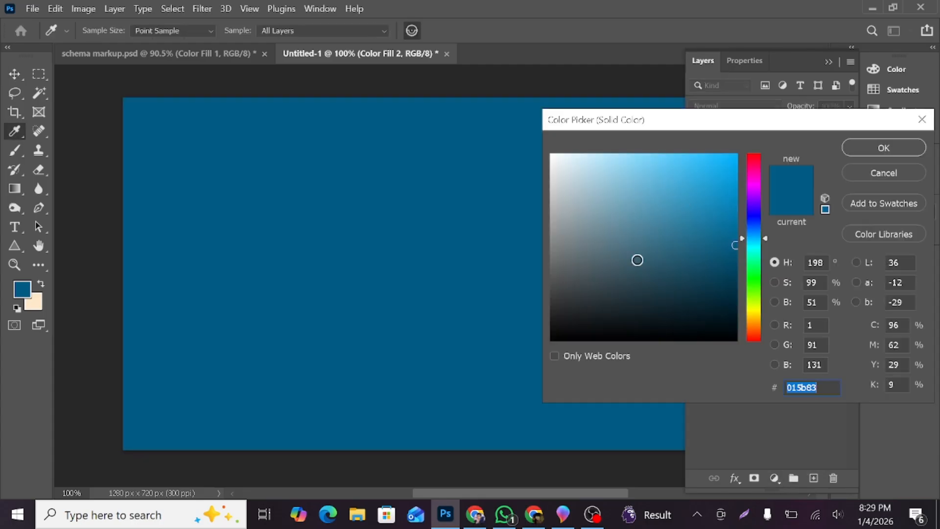
{"action": "left_click_drag", "start_coordinate": [636, 258], "coordinate": [494, 349]}
{"action": "left_click", "coordinate": [884, 148]}
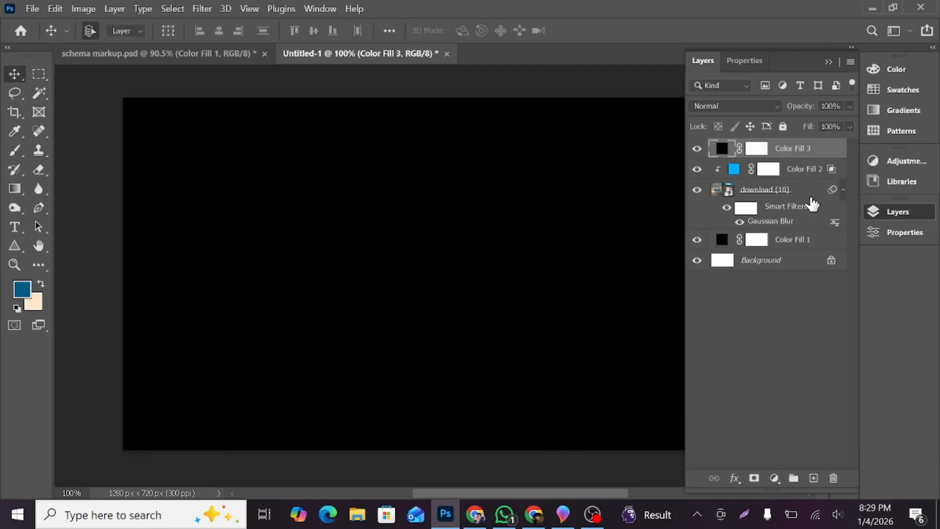
{"action": "left_click", "coordinate": [758, 149]}
{"action": "key", "text": "ctrl+i"}
Darken the canvas edges by painting white on the top black fill's mask with a soft 600 px brush at 31% opacity.
{"action": "scroll", "coordinate": [621, 179], "scroll_direction": "down", "scroll_amount": 2}
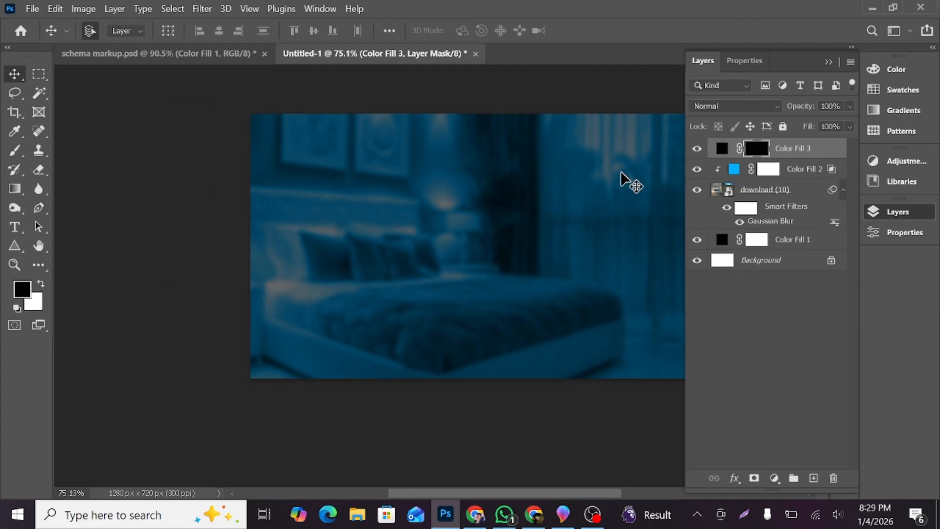
{"action": "scroll", "coordinate": [563, 178], "scroll_direction": "up", "scroll_amount": 1}
{"action": "left_click", "coordinate": [15, 149]}
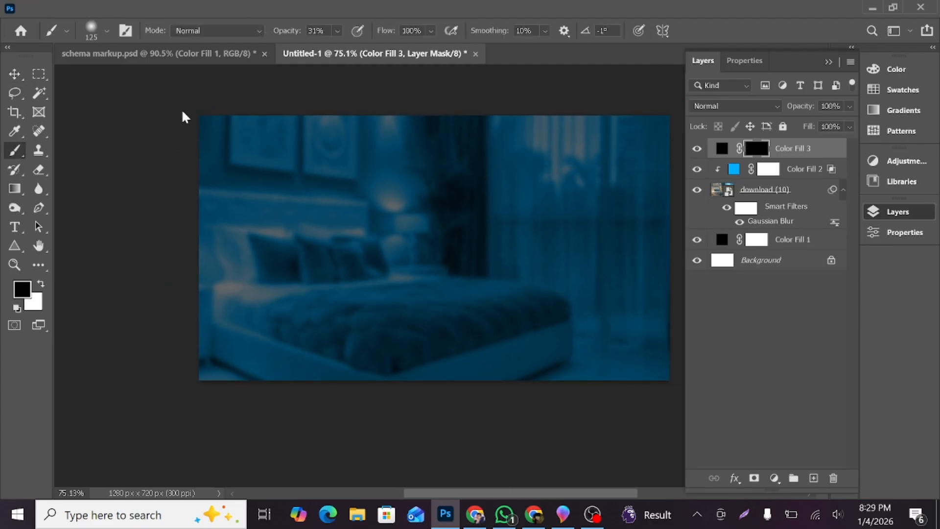
{"action": "right_click", "coordinate": [448, 208]}
{"action": "left_click", "coordinate": [149, 115]}
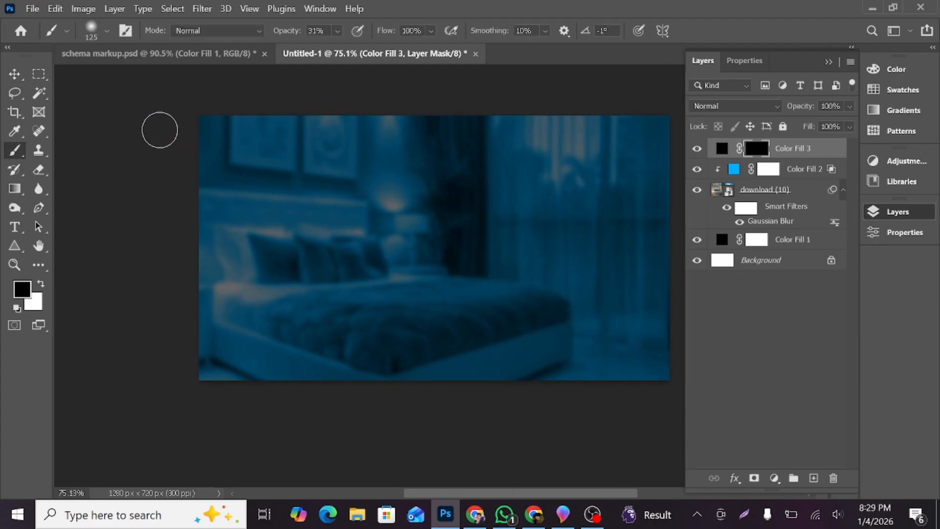
{"action": "key", "text": "x"}
{"action": "key", "text": "bracketright"}
{"action": "key", "text": "bracketright"}
{"action": "key", "text": "bracketright"}
{"action": "key", "text": "bracketright"}
{"action": "key", "text": "bracketright"}
{"action": "key", "text": "bracketright"}
{"action": "key", "text": "bracketright"}
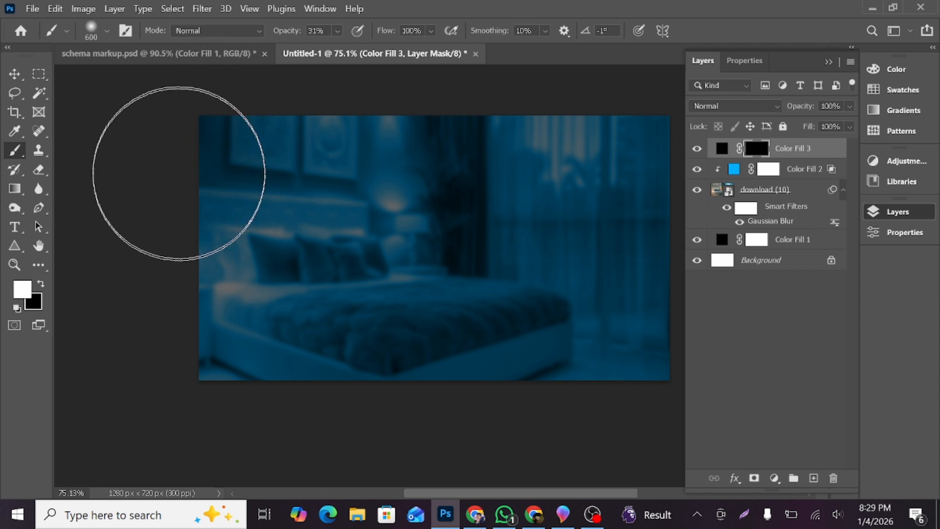
{"action": "scroll", "coordinate": [236, 363], "scroll_direction": "down", "scroll_amount": 2}
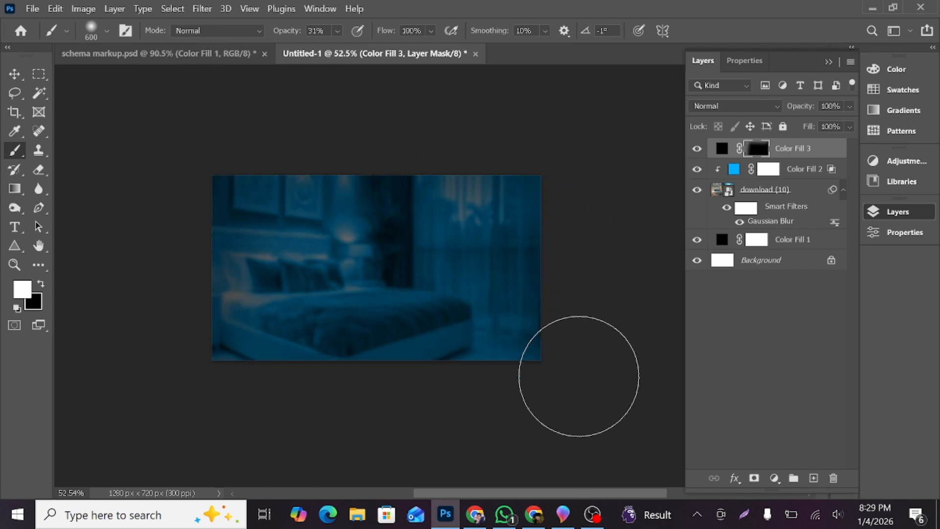
{"action": "left_click", "coordinate": [219, 293]}
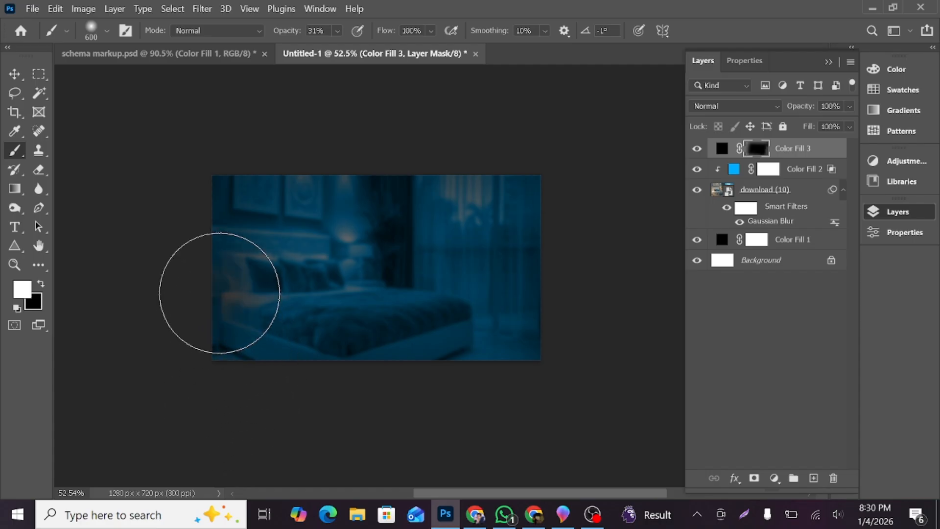
{"action": "left_click", "coordinate": [306, 345]}
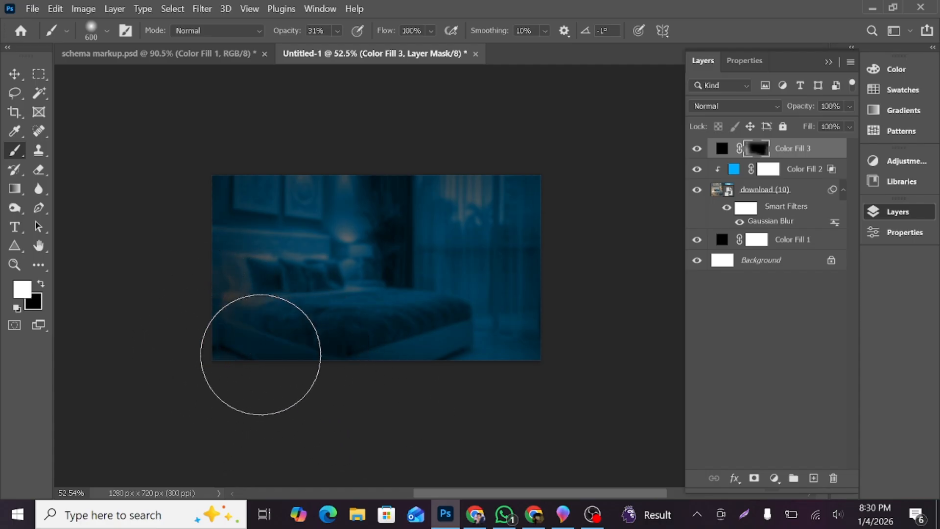
{"action": "left_click", "coordinate": [202, 191]}
{"action": "scroll", "coordinate": [273, 252], "scroll_direction": "up", "scroll_amount": 2}
{"action": "scroll", "coordinate": [273, 252], "scroll_direction": "up", "scroll_amount": 4}
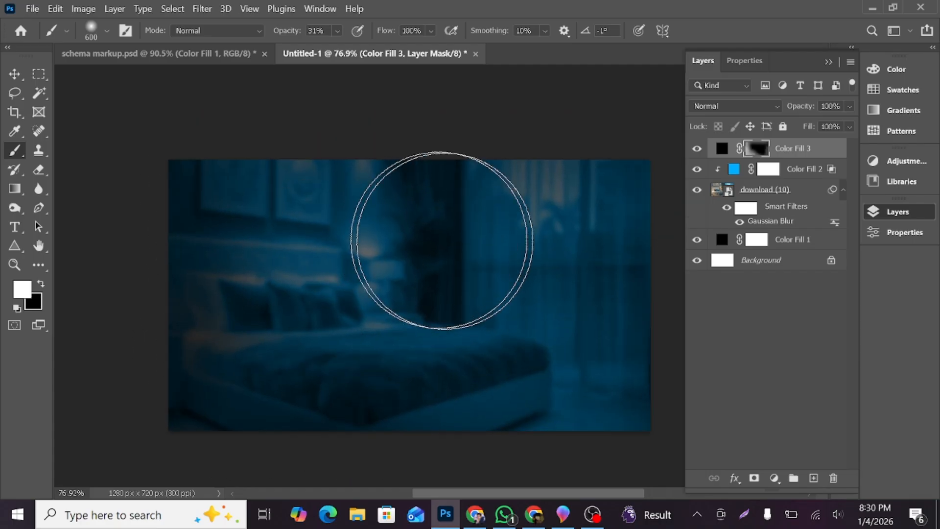
Start opening another file and browse to the EID folder on Local Disk (D:).
{"action": "left_click", "coordinate": [32, 8]}
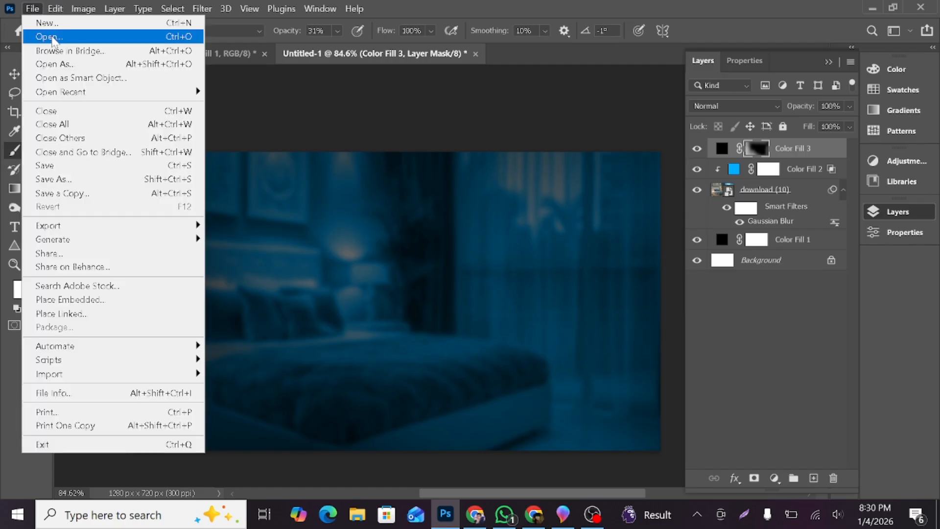
{"action": "left_click", "coordinate": [51, 36]}
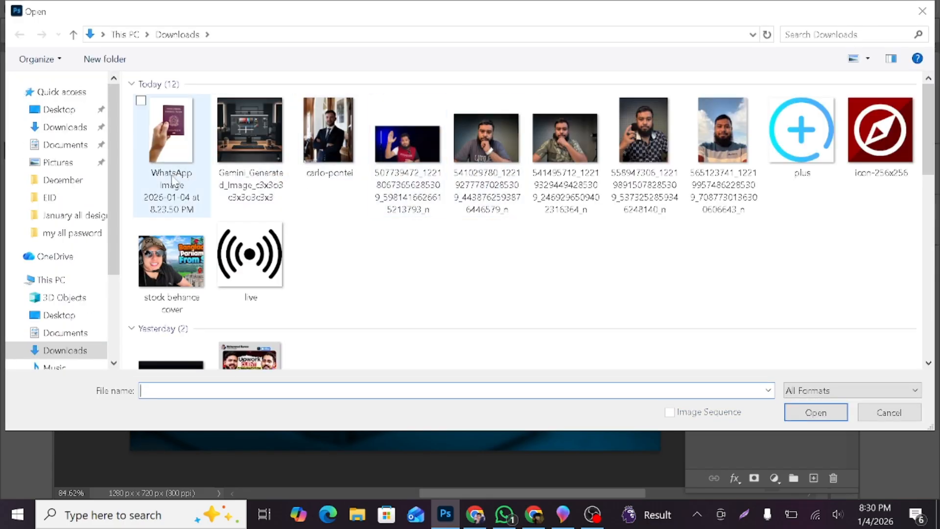
{"action": "scroll", "coordinate": [59, 215], "scroll_direction": "down", "scroll_amount": 1}
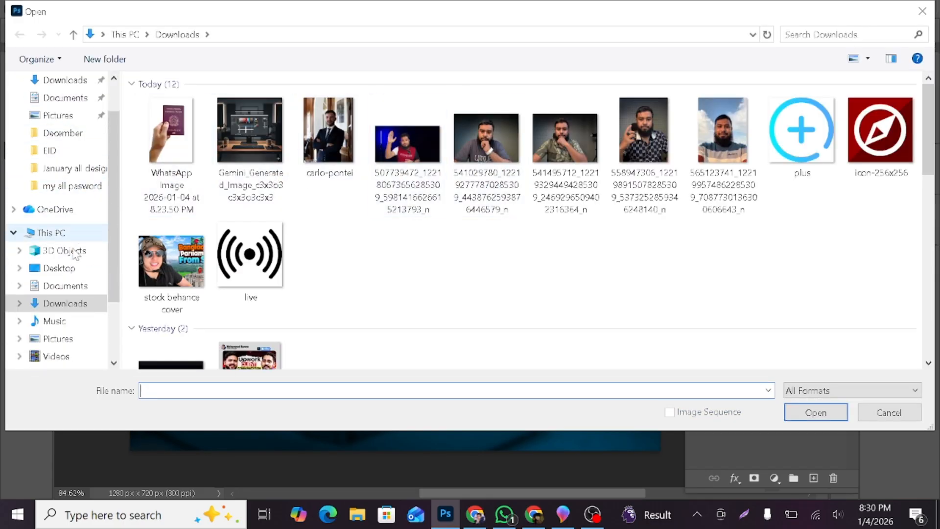
{"action": "scroll", "coordinate": [216, 230], "scroll_direction": "down", "scroll_amount": 8}
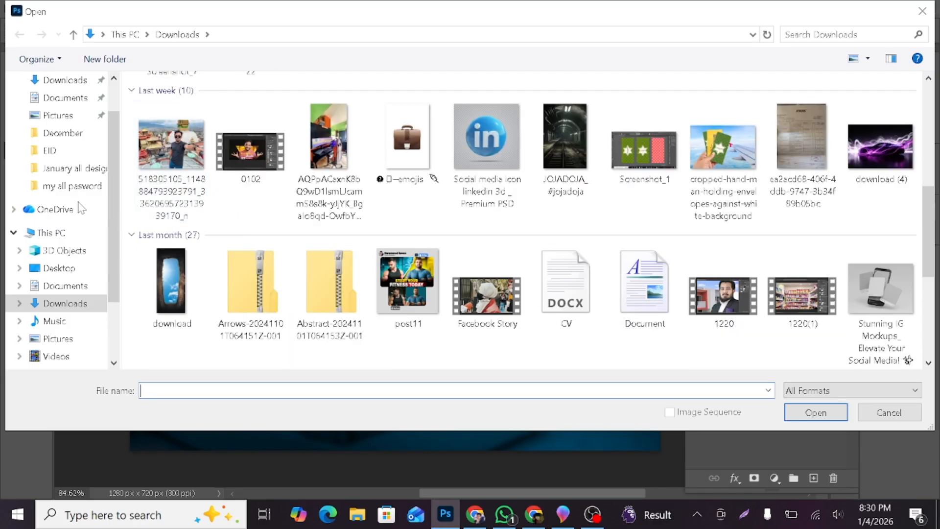
{"action": "scroll", "coordinate": [98, 220], "scroll_direction": "down", "scroll_amount": 1}
{"action": "left_click", "coordinate": [69, 339]}
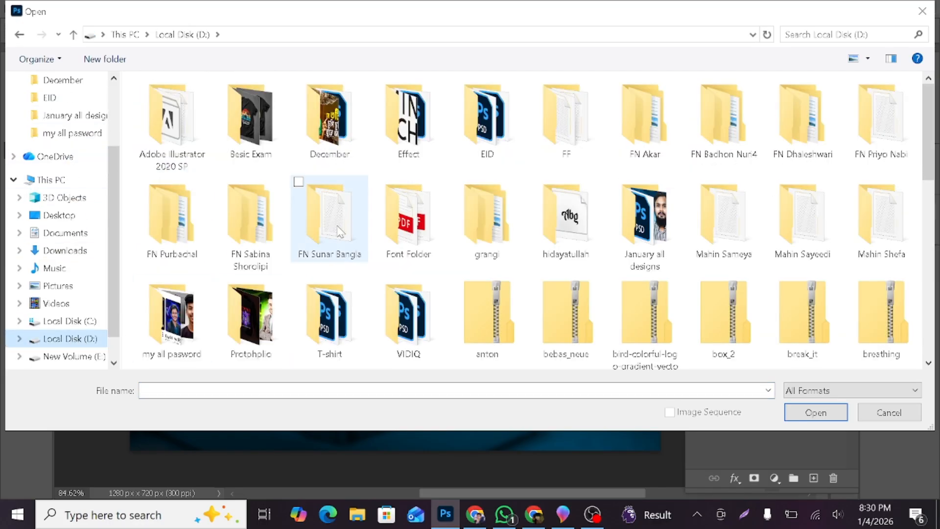
{"action": "double_click", "coordinate": [472, 133]}
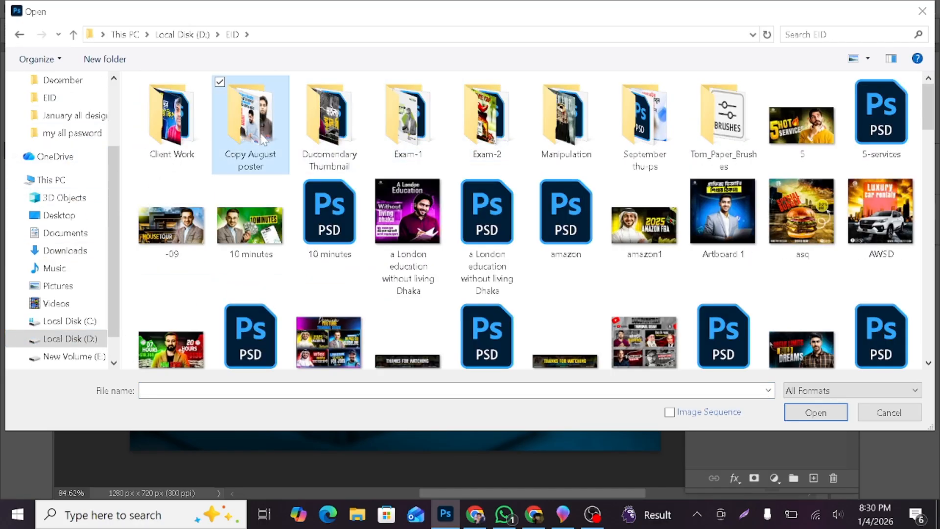
Open the poster file "IELTS দিয়ে বিদেশে যেতে চাচ্ছেন.psd" from the Copy August poster folder.
{"action": "double_click", "coordinate": [249, 111]}
{"action": "left_click", "coordinate": [250, 113]}
{"action": "scroll", "coordinate": [271, 205], "scroll_direction": "down", "scroll_amount": 1}
{"action": "left_click", "coordinate": [644, 176]}
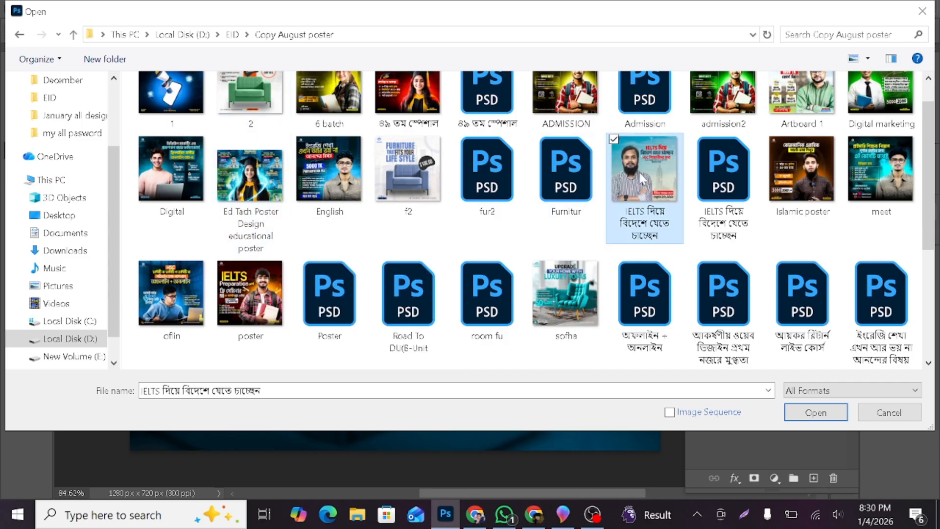
{"action": "left_click", "coordinate": [706, 184]}
{"action": "left_click", "coordinate": [816, 412]}
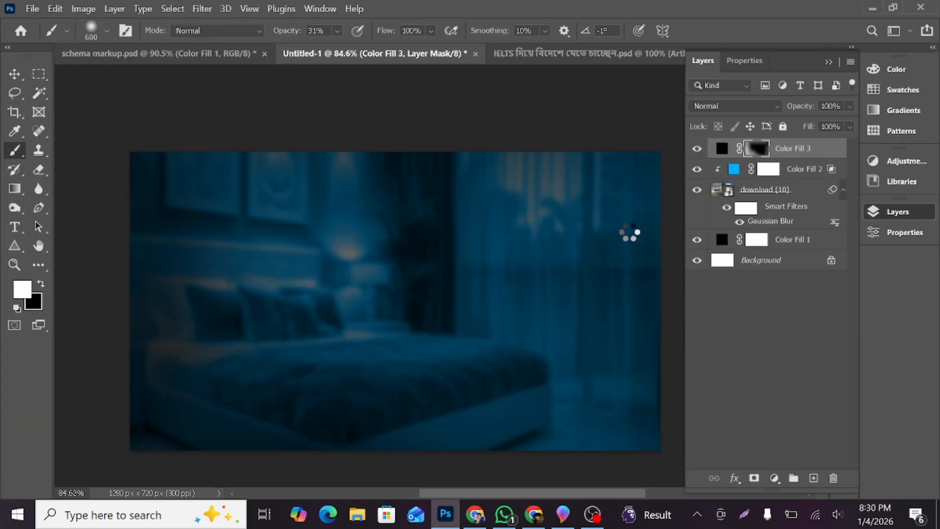
Copy the layer of the man in the striped shirt from the IELTS poster into the Untitled-1 document.
{"action": "scroll", "coordinate": [743, 198], "scroll_direction": "down", "scroll_amount": 5}
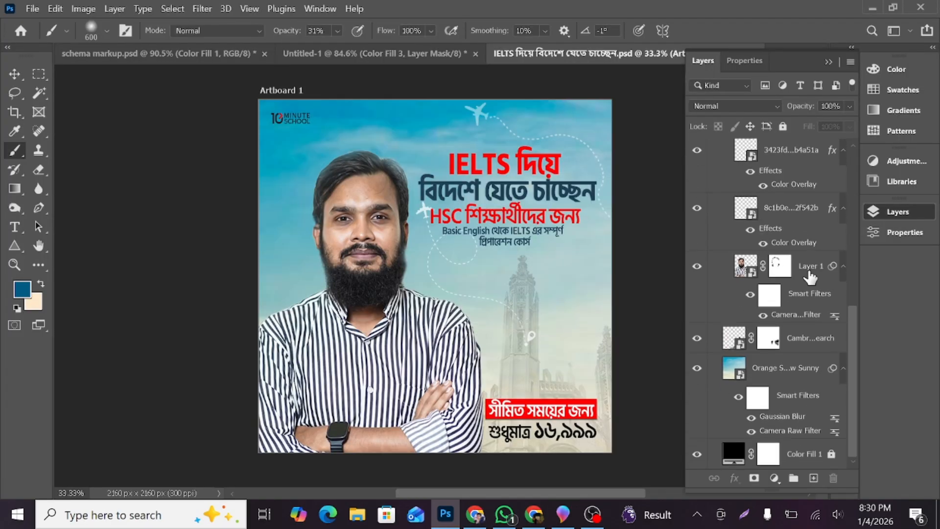
{"action": "left_click_drag", "start_coordinate": [808, 272], "coordinate": [427, 280]}
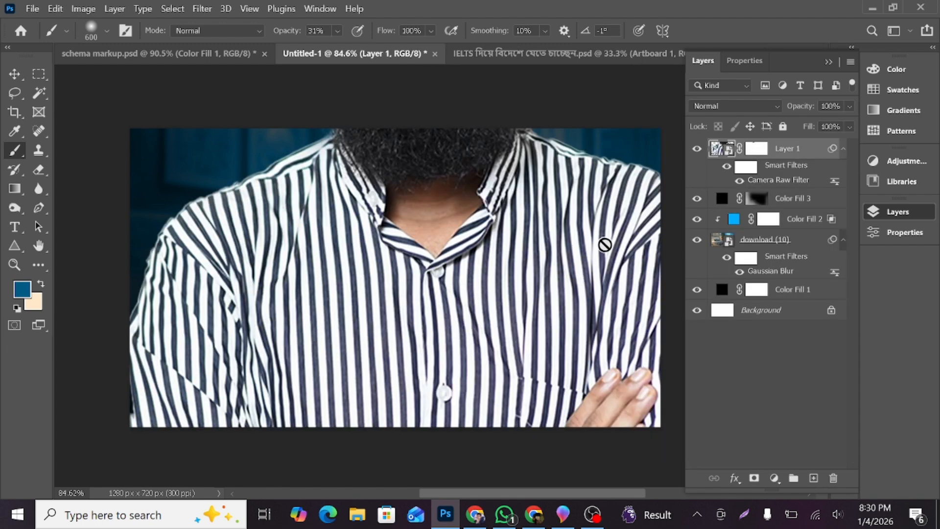
{"action": "left_click", "coordinate": [828, 62]}
Scale the man down and place him on the right side of the canvas with his head near the upper edge.
{"action": "key", "text": "ctrl+t"}
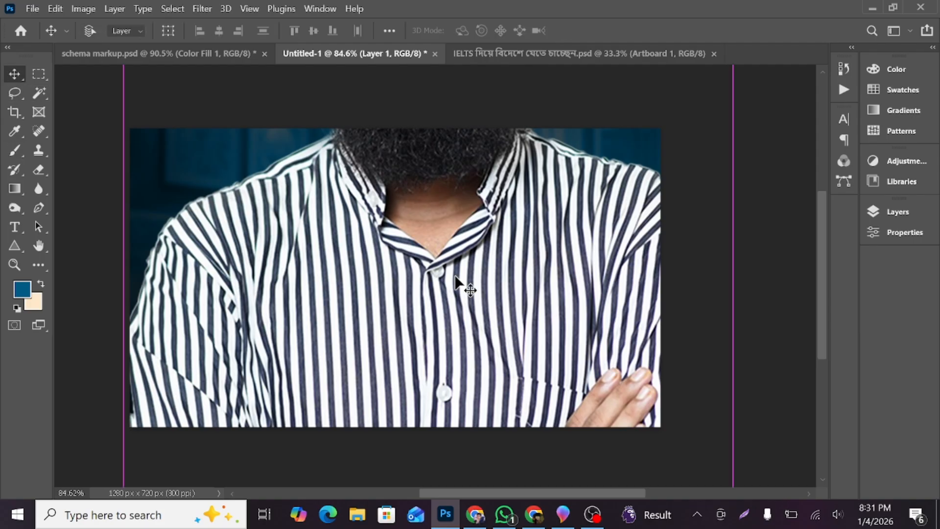
{"action": "left_click_drag", "start_coordinate": [123, 256], "coordinate": [309, 256]}
{"action": "left_click_drag", "start_coordinate": [391, 303], "coordinate": [372, 448]}
{"action": "left_click_drag", "start_coordinate": [709, 401], "coordinate": [671, 394]}
{"action": "left_click_drag", "start_coordinate": [474, 312], "coordinate": [477, 329]}
{"action": "left_click_drag", "start_coordinate": [297, 425], "coordinate": [347, 402]}
{"action": "left_click_drag", "start_coordinate": [474, 379], "coordinate": [471, 362]}
{"action": "left_click", "coordinate": [715, 33]}
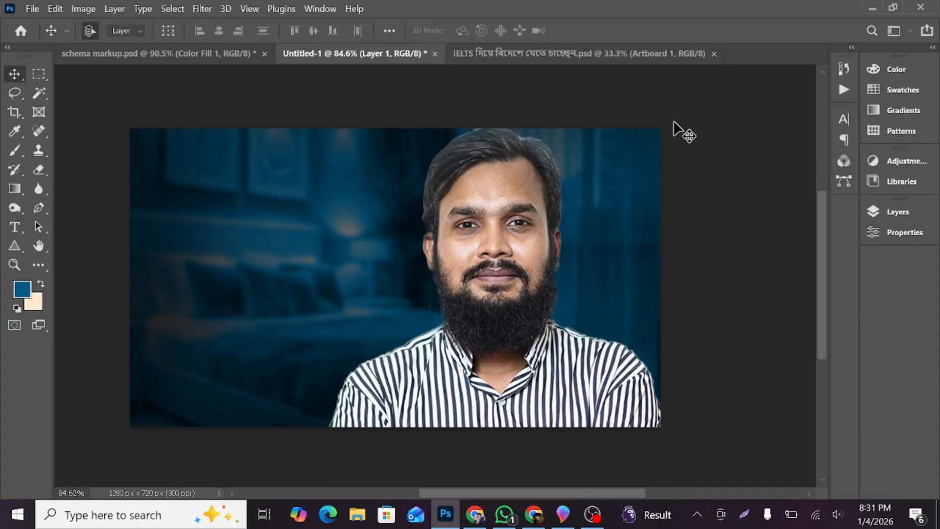
{"action": "scroll", "coordinate": [651, 154], "scroll_direction": "down", "scroll_amount": 1}
{"action": "scroll", "coordinate": [625, 191], "scroll_direction": "up", "scroll_amount": 2}
{"action": "scroll", "coordinate": [623, 192], "scroll_direction": "down", "scroll_amount": 3}
{"action": "scroll", "coordinate": [370, 252], "scroll_direction": "down", "scroll_amount": 1}
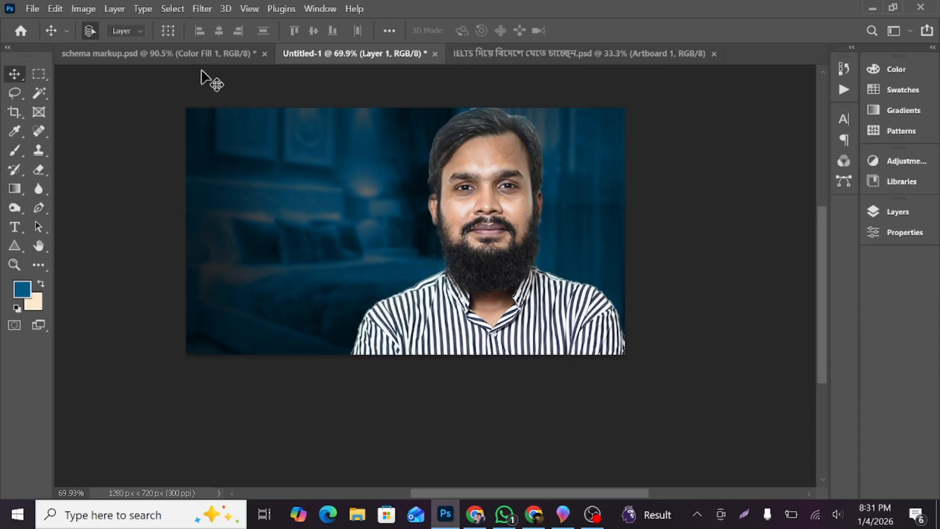
Copy the layers from "live" down to the "খুব সহজে শিখুন" title from schema markup.psd into Untitled-1.
{"action": "left_click", "coordinate": [206, 52]}
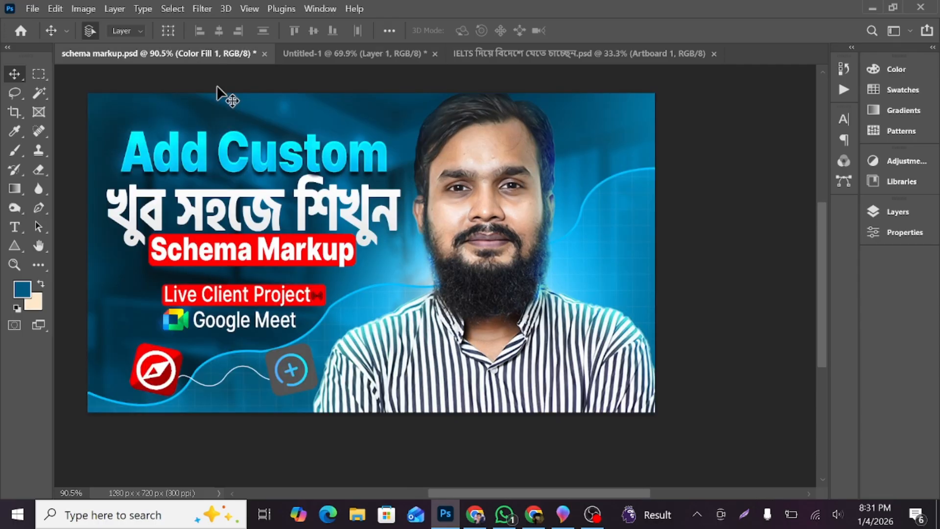
{"action": "left_click", "coordinate": [898, 212]}
{"action": "left_click", "coordinate": [798, 231]}
{"action": "scroll", "coordinate": [803, 336], "scroll_direction": "down", "scroll_amount": 5}
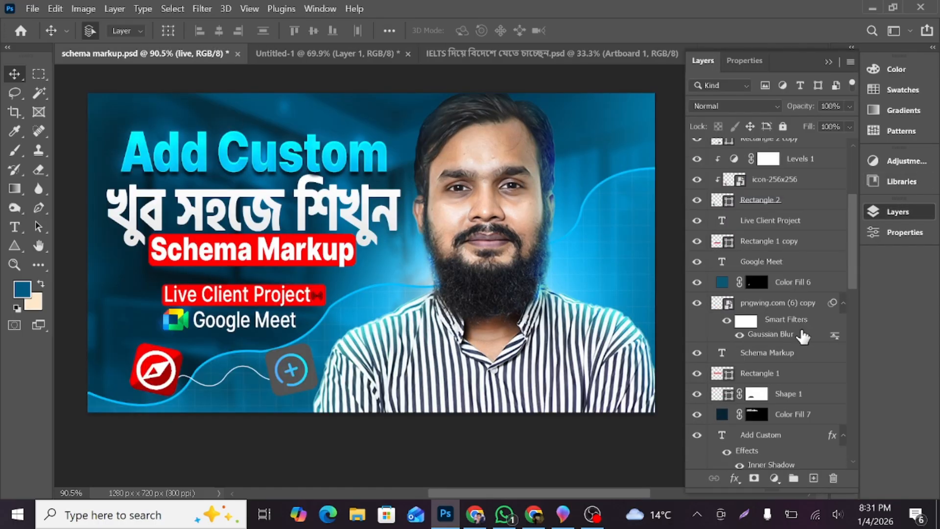
{"action": "left_click", "coordinate": [697, 394]}
{"action": "scroll", "coordinate": [783, 415], "scroll_direction": "down", "scroll_amount": 6}
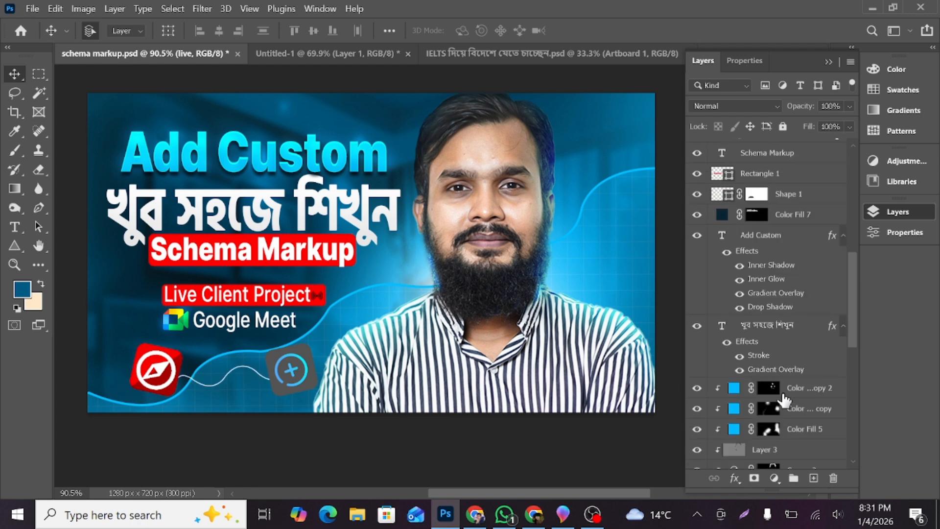
{"action": "left_click", "coordinate": [784, 327], "text": "shift"}
{"action": "left_click_drag", "start_coordinate": [783, 327], "coordinate": [358, 266]}
Position the copied titles, labels and icons on the left half of the canvas beside the man.
{"action": "left_click_drag", "start_coordinate": [401, 292], "coordinate": [375, 243]}
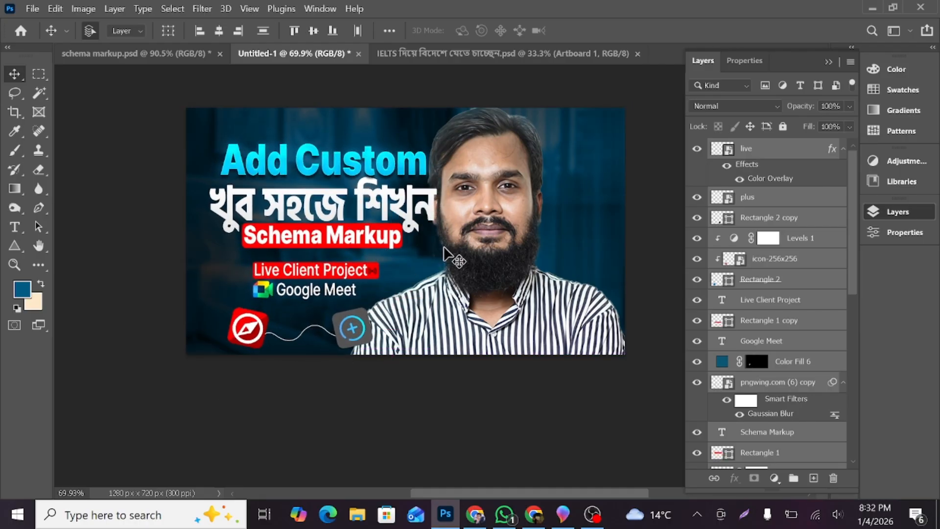
{"action": "key", "text": "Left"}
{"action": "key", "text": "Left"}
{"action": "key", "text": "Up"}
Scale the man to 94.49% and move him right and up, aligning his head with the canvas's upper edge.
{"action": "left_click", "coordinate": [460, 237]}
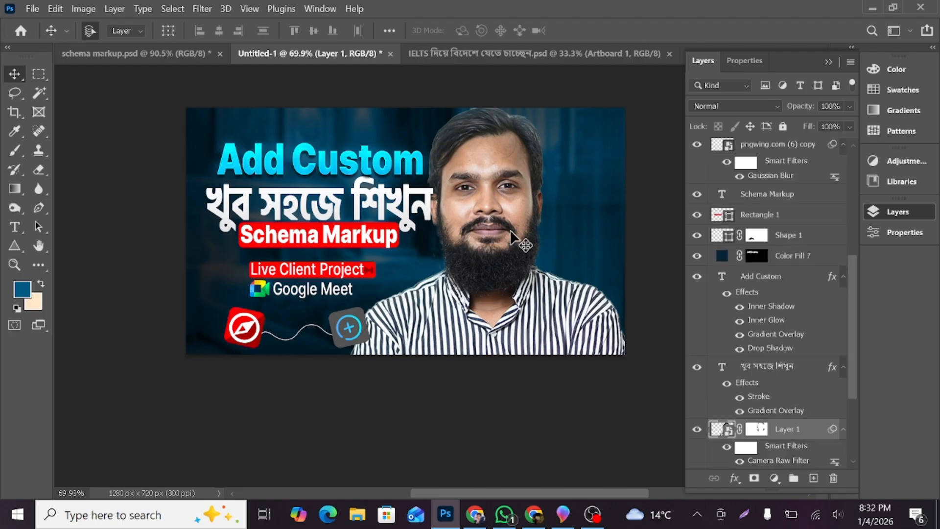
{"action": "key", "text": "ctrl+t"}
{"action": "left_click_drag", "start_coordinate": [632, 322], "coordinate": [616, 323]}
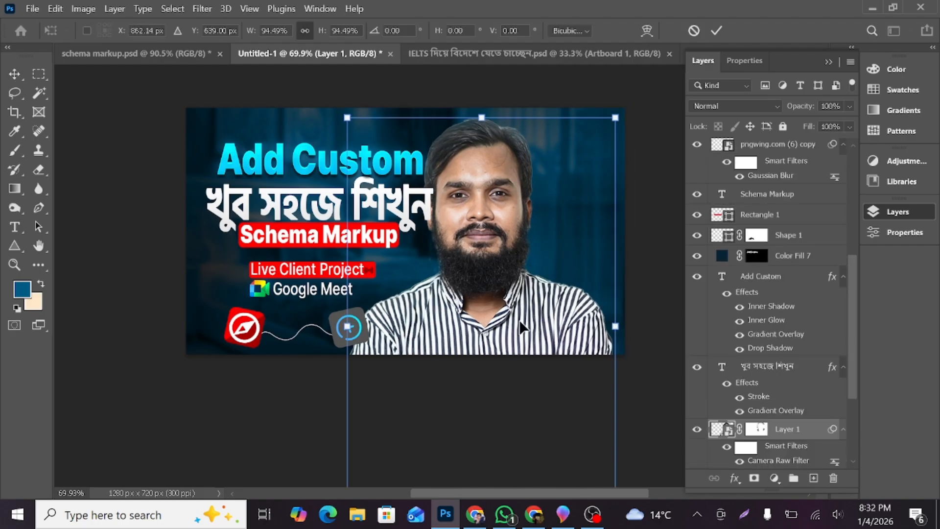
{"action": "left_click_drag", "start_coordinate": [515, 320], "coordinate": [543, 310]}
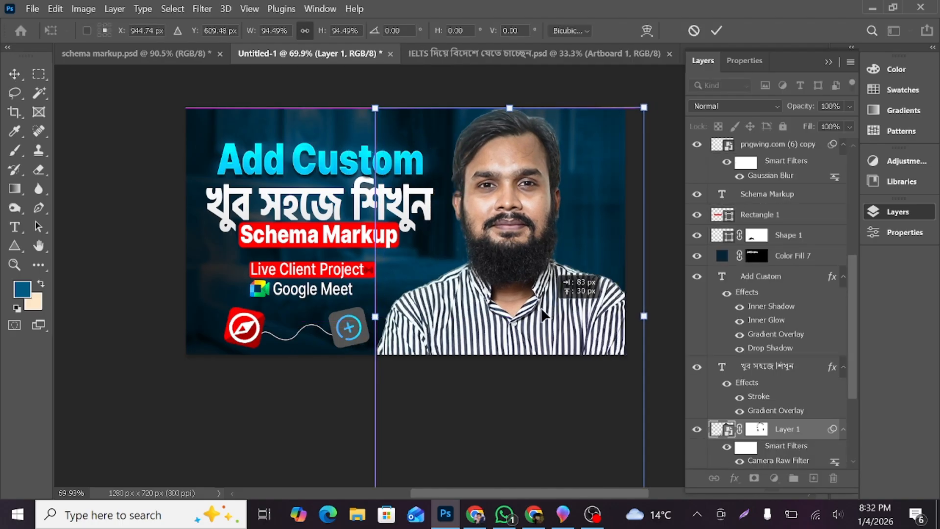
{"action": "left_click", "coordinate": [717, 30]}
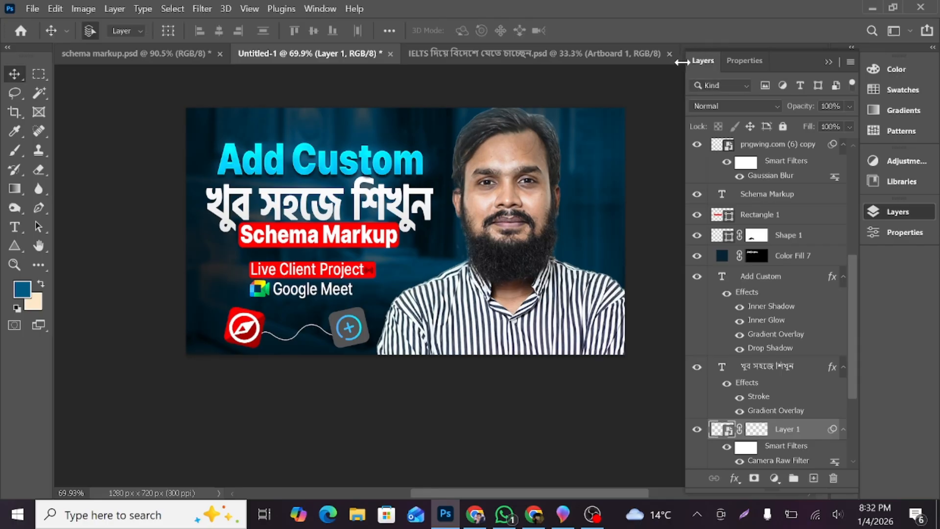
Select all layers from "খুব সহজে শিখুন" up to "live", nudge them up a few pixels and deselect them.
{"action": "left_click", "coordinate": [784, 368]}
{"action": "scroll", "coordinate": [781, 294], "scroll_direction": "up", "scroll_amount": 5}
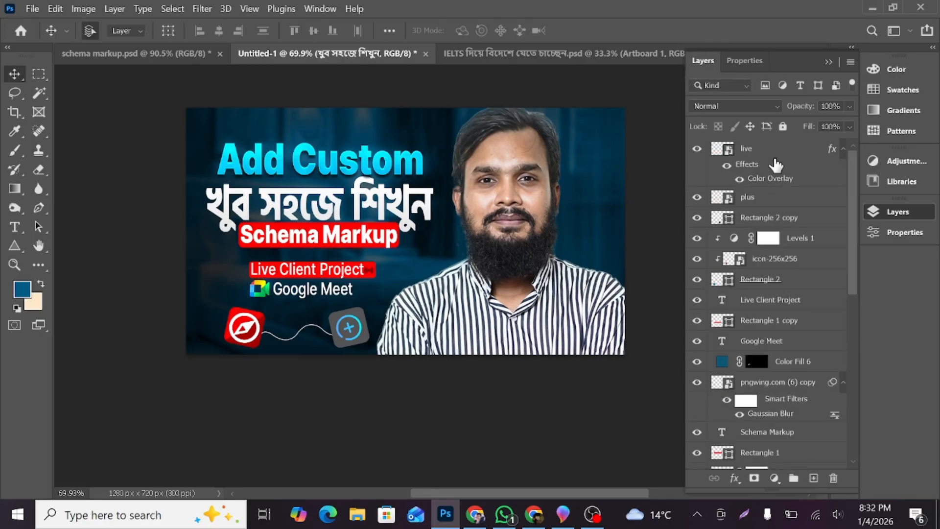
{"action": "left_click", "coordinate": [770, 157], "text": "shift"}
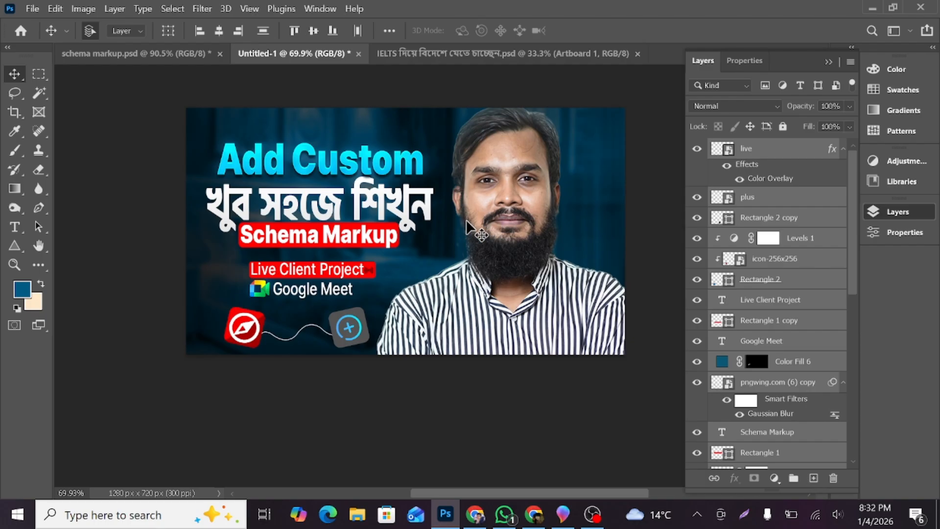
{"action": "key", "text": "Up"}
{"action": "key", "text": "Up"}
{"action": "key", "text": "Up"}
{"action": "key", "text": "Up"}
{"action": "key", "text": "Up"}
{"action": "key", "text": "Up"}
{"action": "key", "text": "Up"}
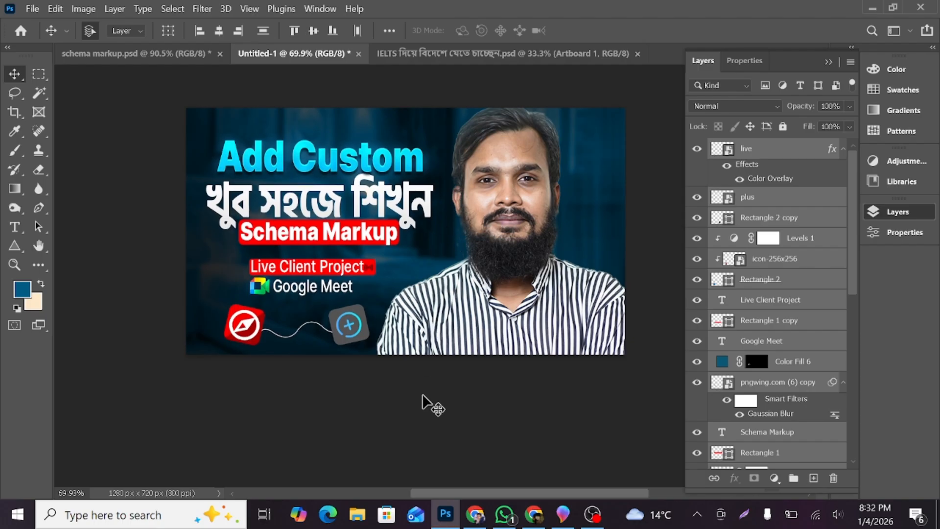
{"action": "left_click", "coordinate": [423, 395]}
{"action": "scroll", "coordinate": [402, 360], "scroll_direction": "down", "scroll_amount": 2}
{"action": "scroll", "coordinate": [408, 356], "scroll_direction": "up", "scroll_amount": 3}
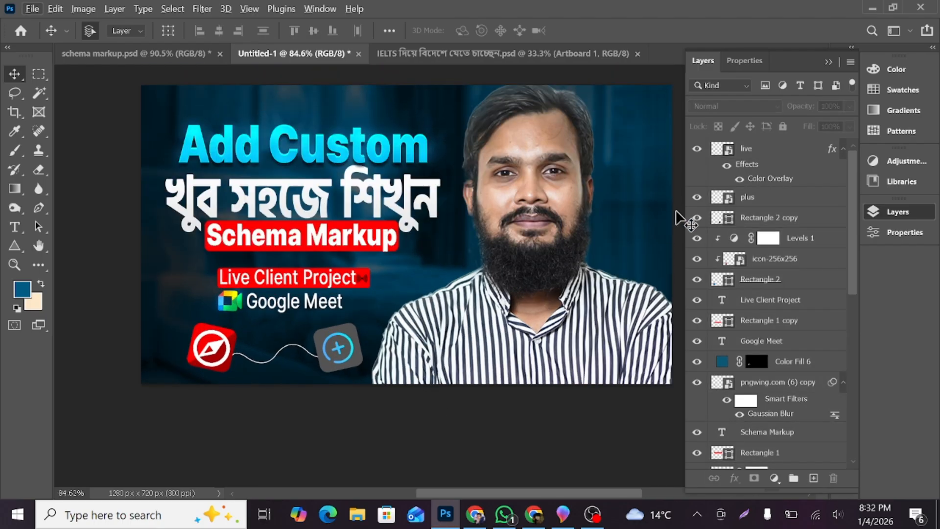
Check the blend mode and fill colour of the Color Fill 7 glow layer above the Add Custom title.
{"action": "left_click", "coordinate": [399, 151]}
{"action": "scroll", "coordinate": [774, 390], "scroll_direction": "down", "scroll_amount": 2}
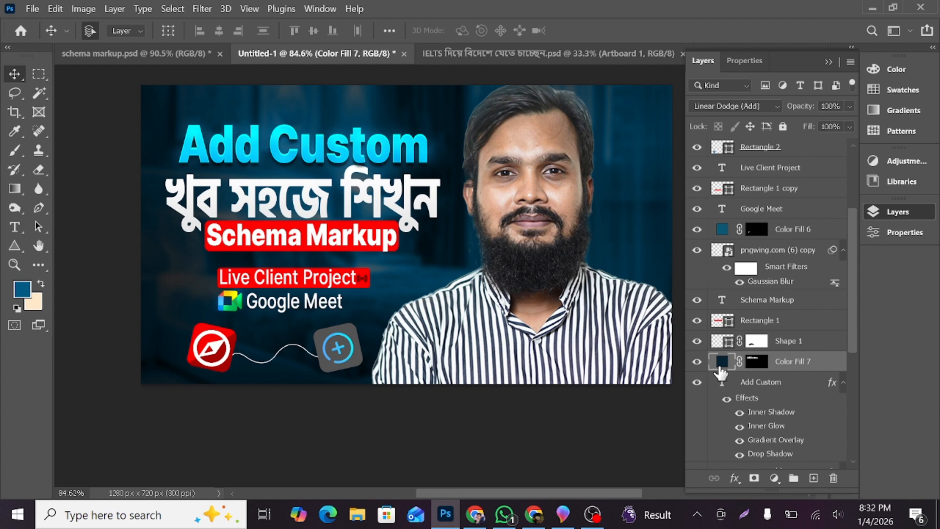
{"action": "key", "text": "super+v"}
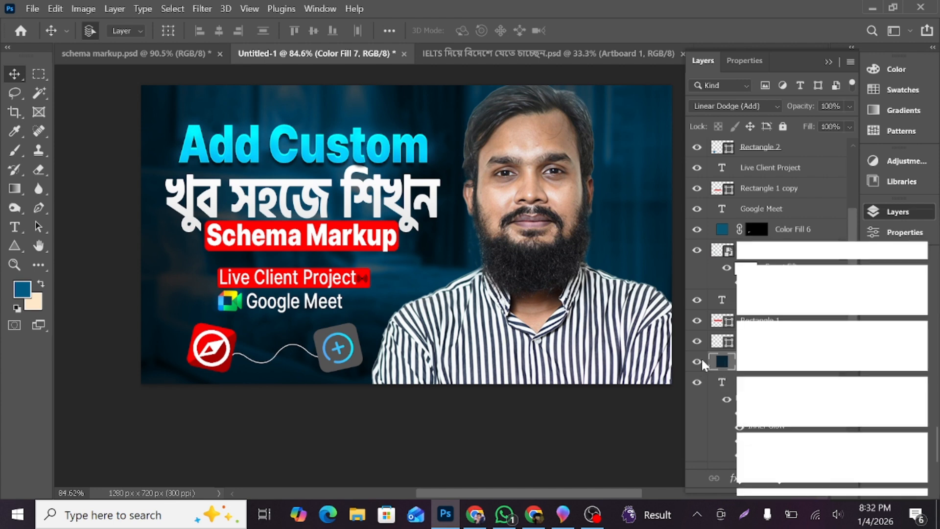
{"action": "left_click", "coordinate": [701, 270]}
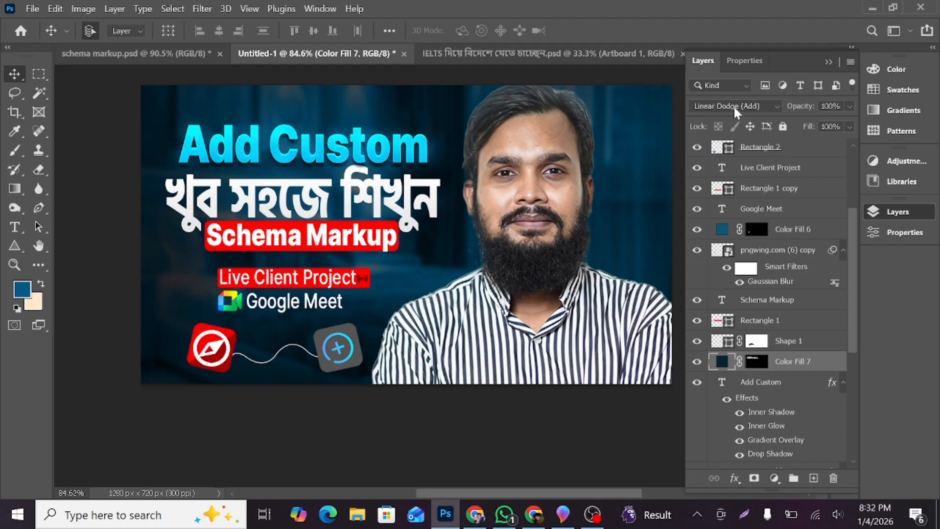
{"action": "double_click", "coordinate": [722, 362]}
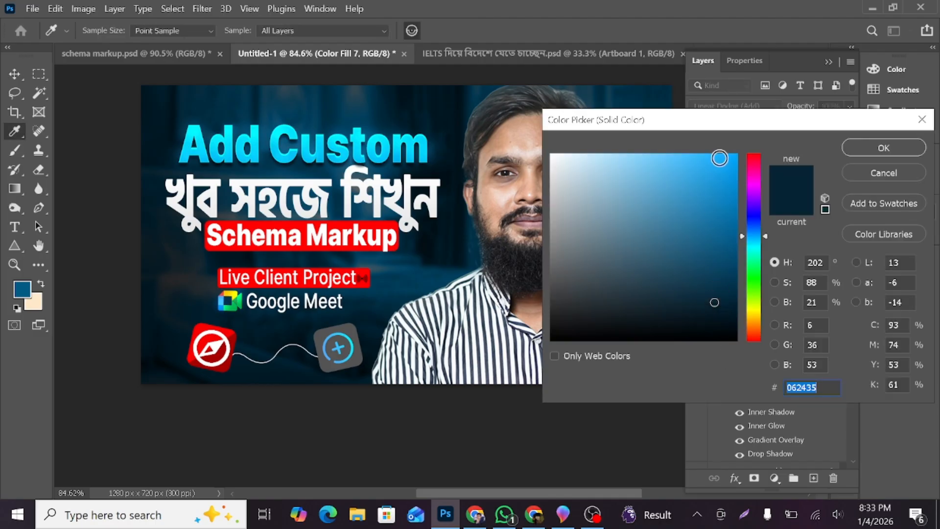
{"action": "left_click", "coordinate": [720, 158]}
{"action": "left_click", "coordinate": [778, 208]}
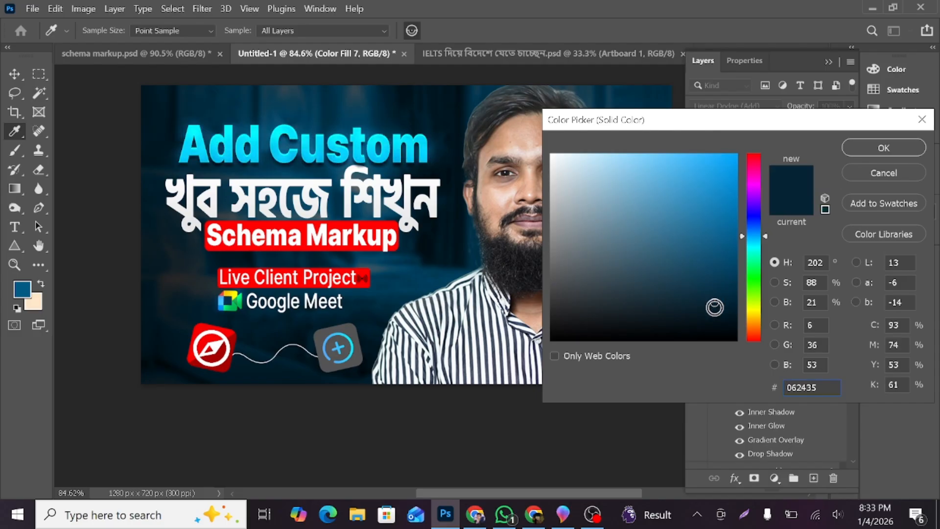
{"action": "left_click", "coordinate": [889, 175]}
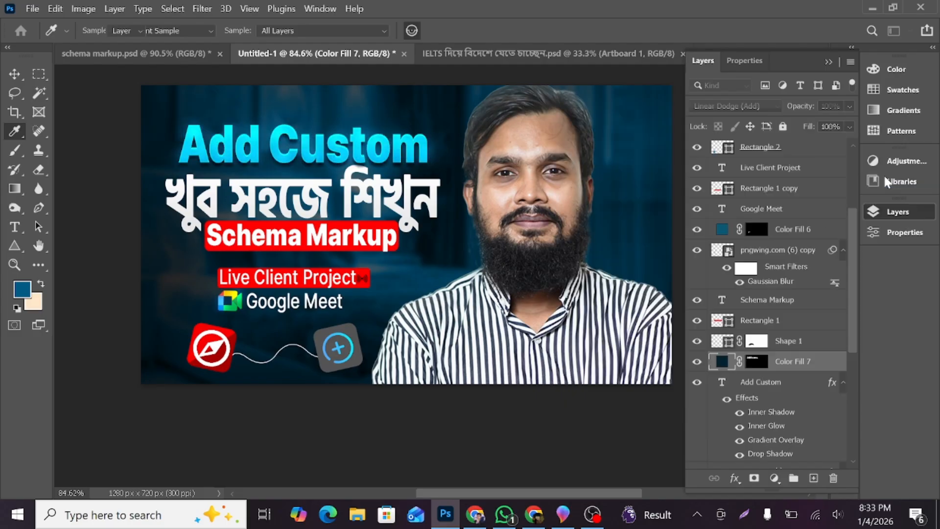
Review the Add Custom title's Inner Shadow, Inner Glow, Gradient Overlay and Drop Shadow settings without changing them, and select the খুব সহজে শিখুন title layer.
{"action": "scroll", "coordinate": [814, 322], "scroll_direction": "down", "scroll_amount": 2}
{"action": "double_click", "coordinate": [831, 336]}
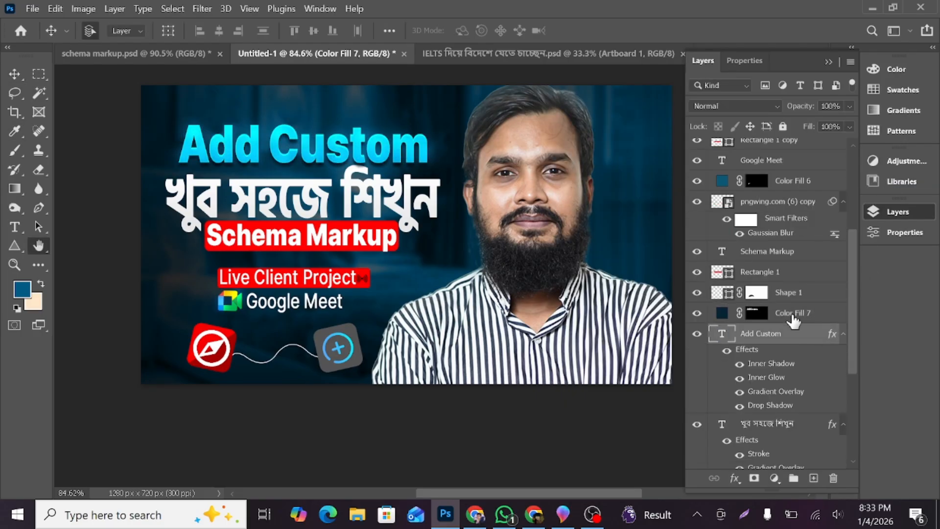
{"action": "left_click_drag", "start_coordinate": [541, 92], "coordinate": [596, 89]}
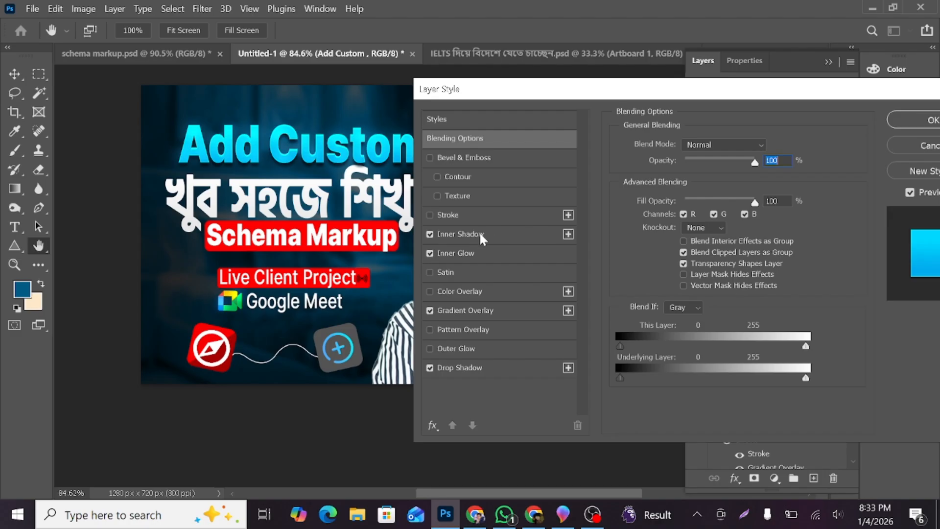
{"action": "left_click", "coordinate": [480, 232]}
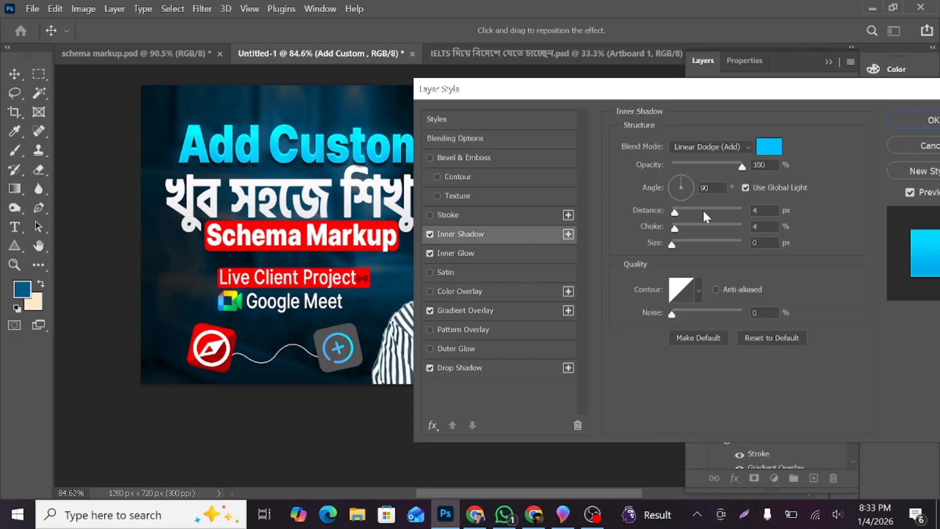
{"action": "left_click", "coordinate": [504, 252]}
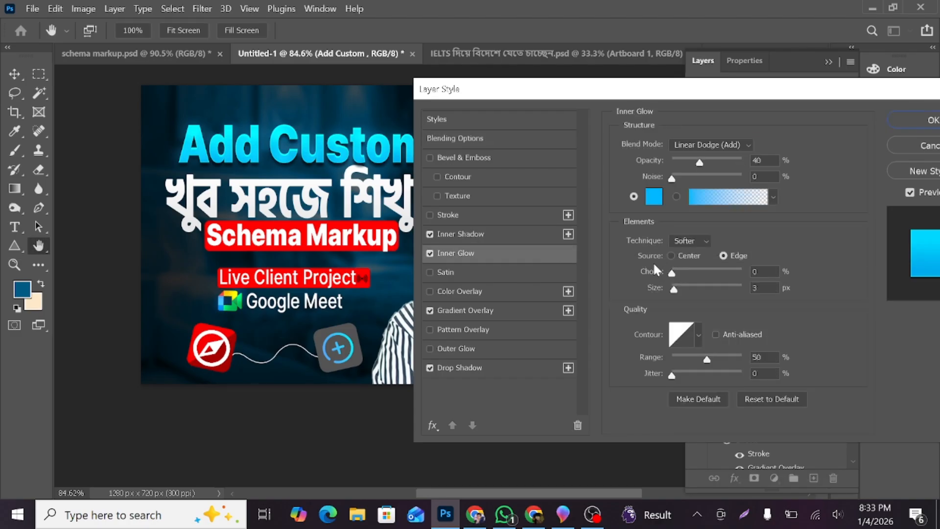
{"action": "left_click", "coordinate": [507, 311]}
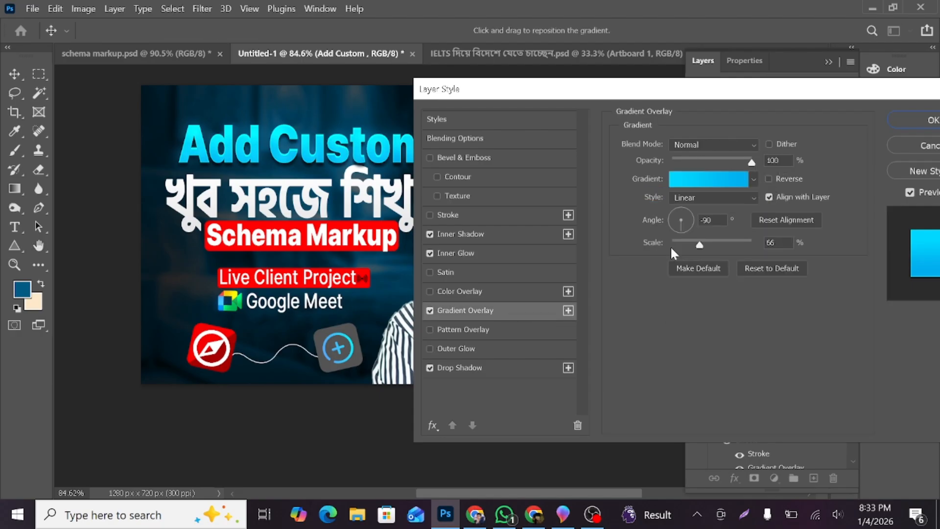
{"action": "left_click", "coordinate": [668, 186]}
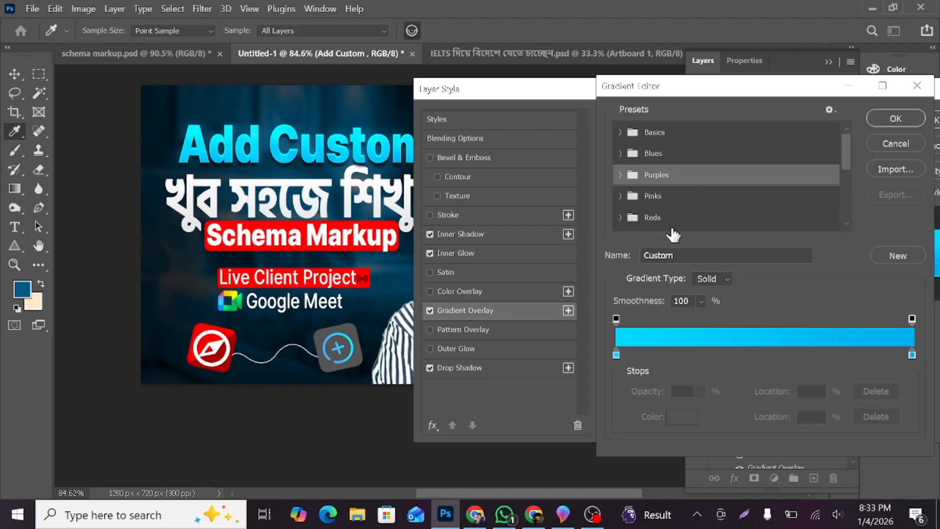
{"action": "left_click", "coordinate": [899, 140]}
{"action": "left_click", "coordinate": [514, 366]}
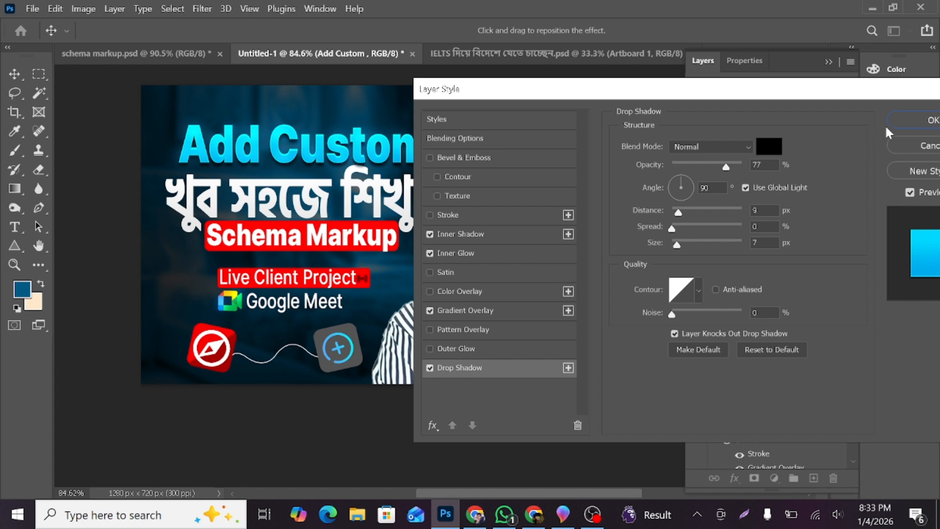
{"action": "left_click", "coordinate": [901, 123]}
{"action": "scroll", "coordinate": [761, 313], "scroll_direction": "down", "scroll_amount": 3}
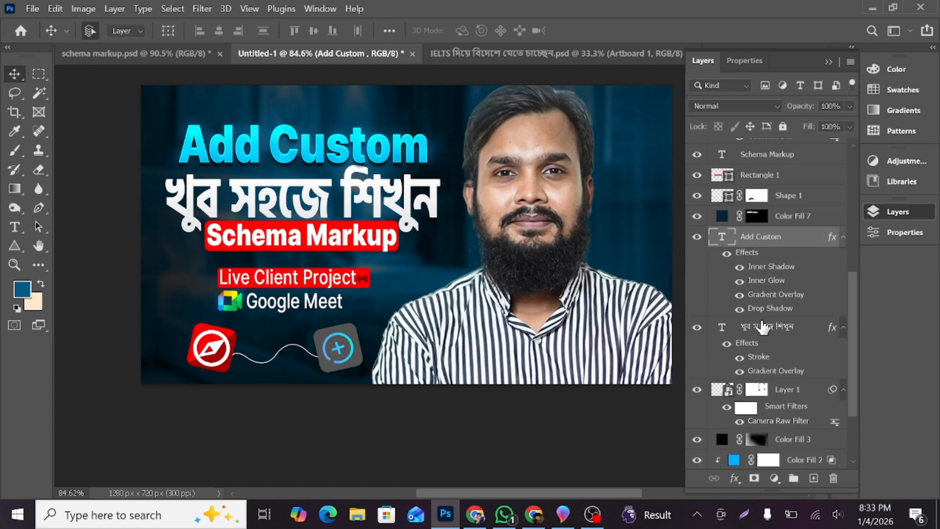
{"action": "left_click", "coordinate": [766, 331]}
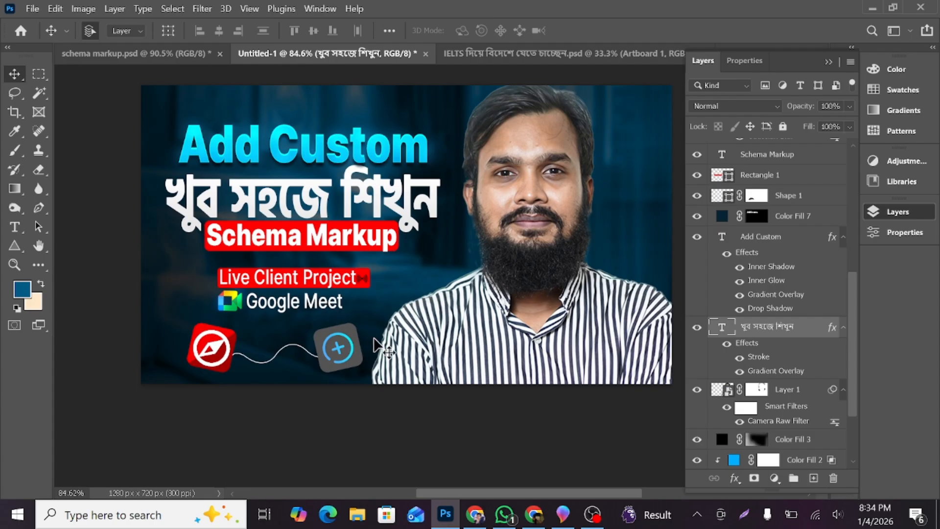
Select the man's Layer 1 and convert it, including its mask and existing filter, to a smart object.
{"action": "left_click", "coordinate": [533, 259]}
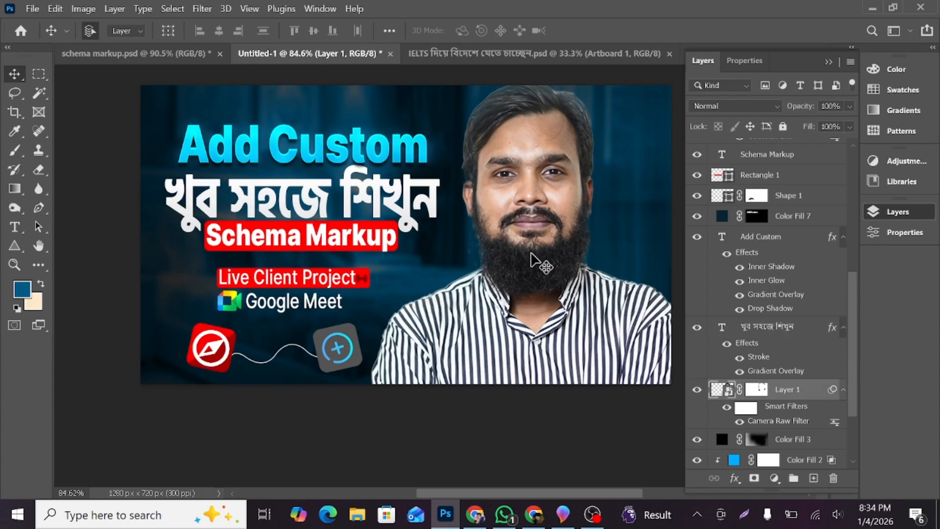
{"action": "scroll", "coordinate": [539, 264], "scroll_direction": "down", "scroll_amount": 1}
{"action": "right_click", "coordinate": [813, 394]}
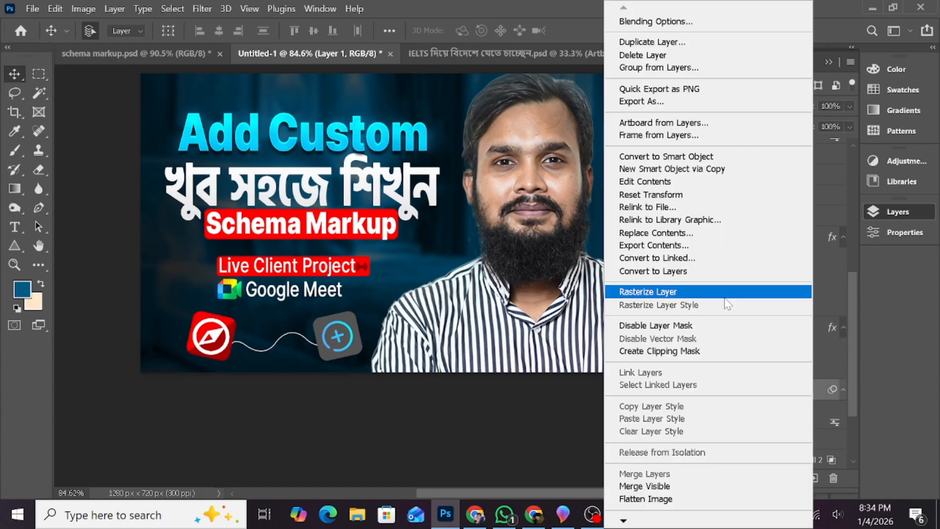
{"action": "left_click", "coordinate": [686, 153]}
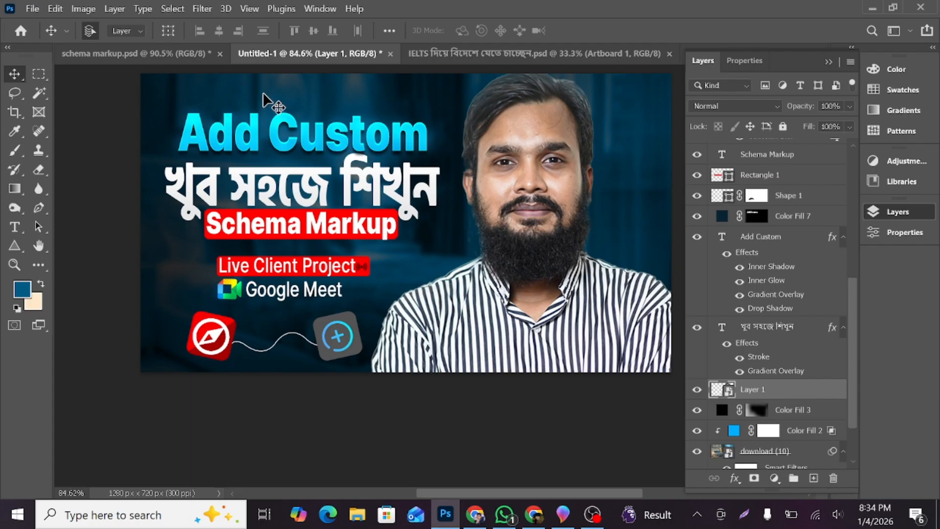
Open the Camera Raw Filter on the man's layer and show an enlarged side-by-side before/after comparison.
{"action": "left_click", "coordinate": [201, 8]}
{"action": "left_click", "coordinate": [718, 206]}
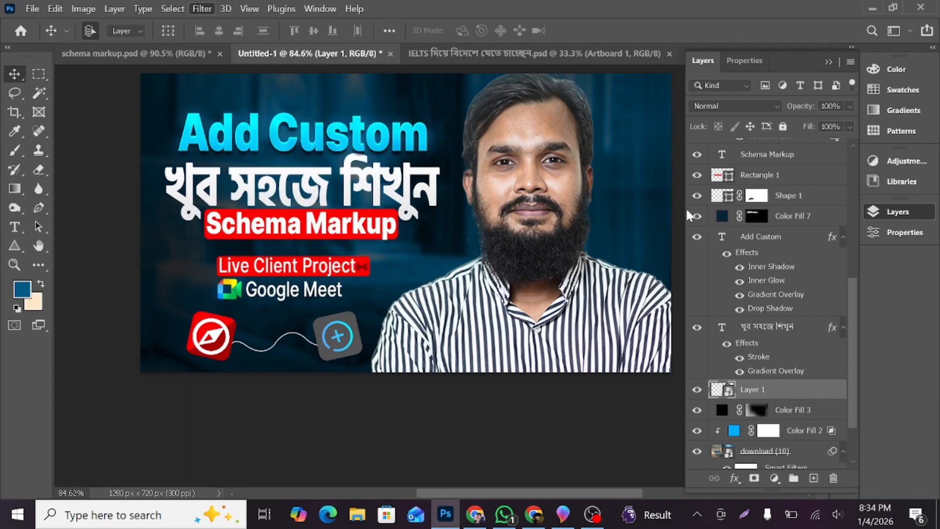
{"action": "key", "text": "ctrl+shift+a"}
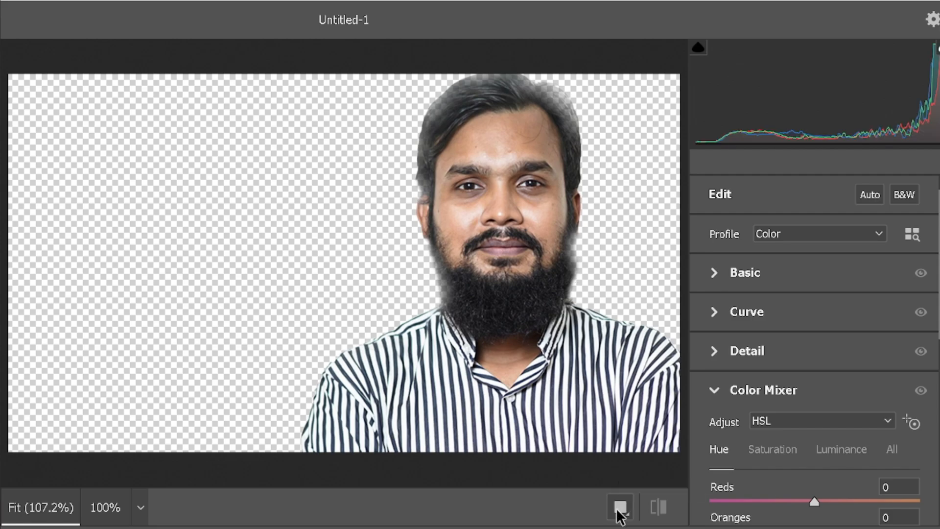
{"action": "left_click", "coordinate": [619, 509]}
{"action": "scroll", "coordinate": [603, 272], "scroll_direction": "up", "scroll_amount": 5}
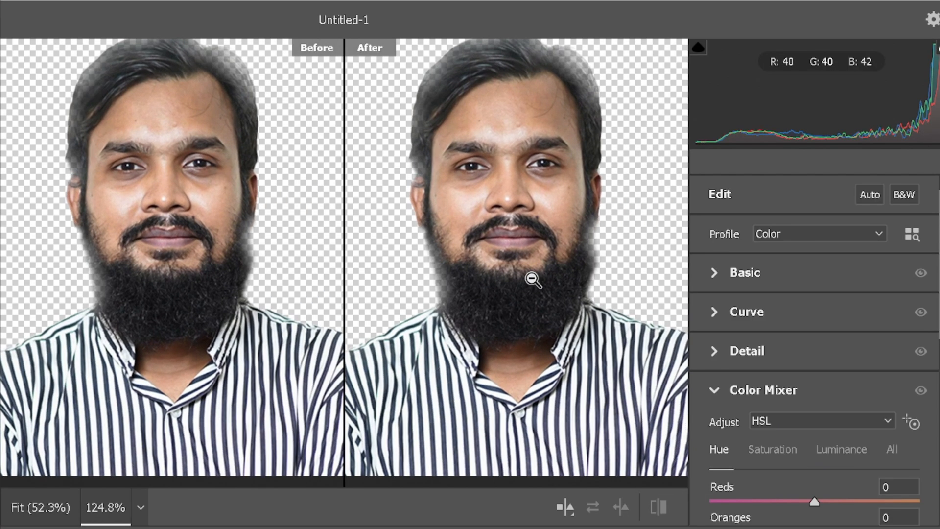
Set Exposure to +0.05, Contrast +12, Highlights -29, Shadows +27, Whites +2 and Blacks +22 for the man's photo.
{"action": "left_click", "coordinate": [730, 282]}
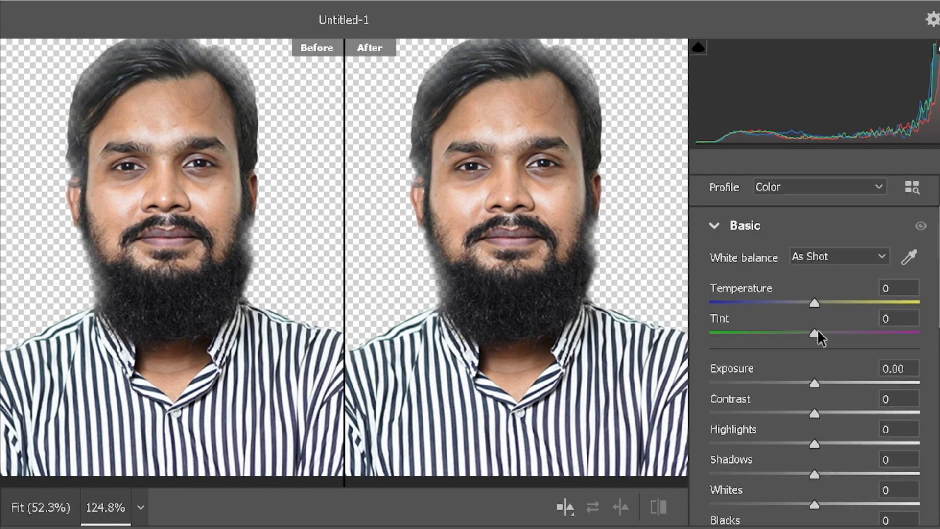
{"action": "left_click_drag", "start_coordinate": [814, 382], "coordinate": [784, 349]}
{"action": "scroll", "coordinate": [815, 383], "scroll_direction": "down", "scroll_amount": 1}
{"action": "scroll", "coordinate": [823, 372], "scroll_direction": "down", "scroll_amount": 1}
{"action": "left_click_drag", "start_coordinate": [814, 380], "coordinate": [815, 410]}
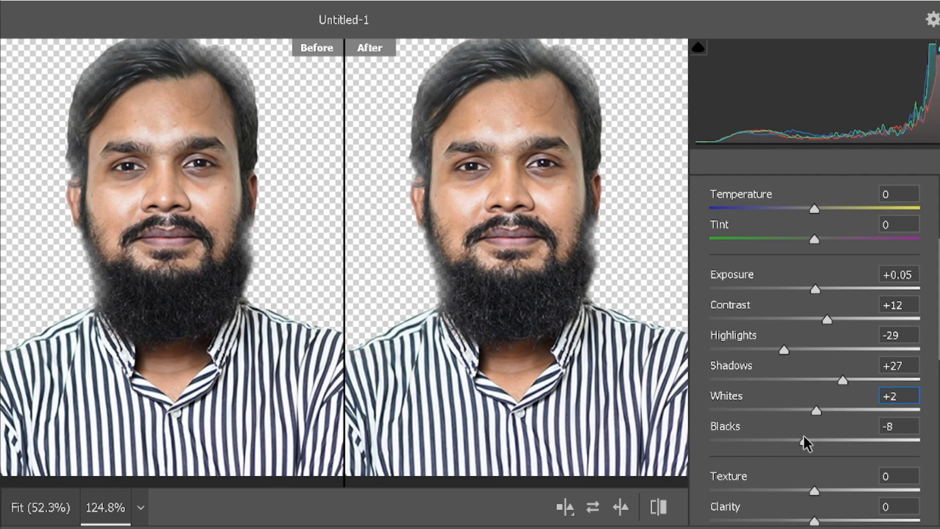
{"action": "left_click_drag", "start_coordinate": [803, 437], "coordinate": [840, 439]}
{"action": "scroll", "coordinate": [816, 389], "scroll_direction": "down", "scroll_amount": 3}
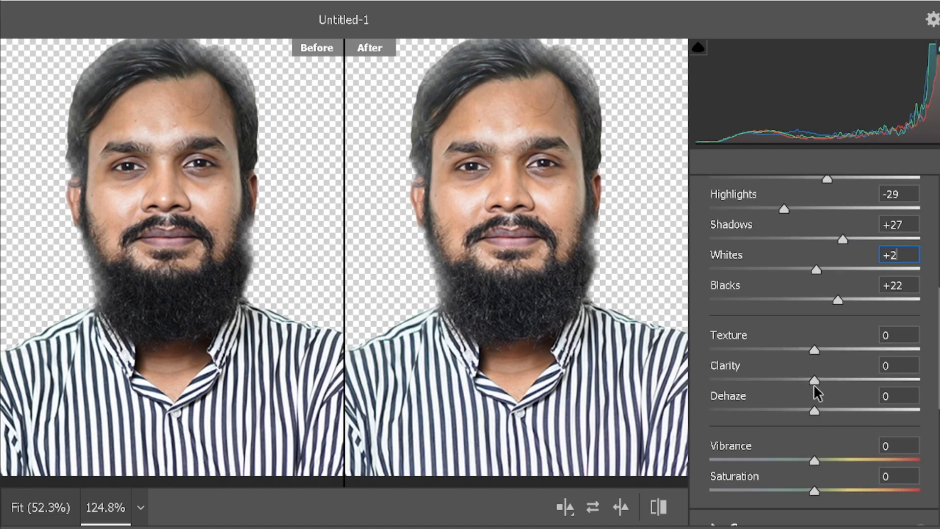
Fine-tune the Texture, Clarity and Dehaze of the man's photo, raising Dehaze only very slightly.
{"action": "left_click_drag", "start_coordinate": [830, 349], "coordinate": [816, 409]}
{"action": "scroll", "coordinate": [816, 410], "scroll_direction": "down", "scroll_amount": 2}
{"action": "scroll", "coordinate": [815, 412], "scroll_direction": "down", "scroll_amount": 5}
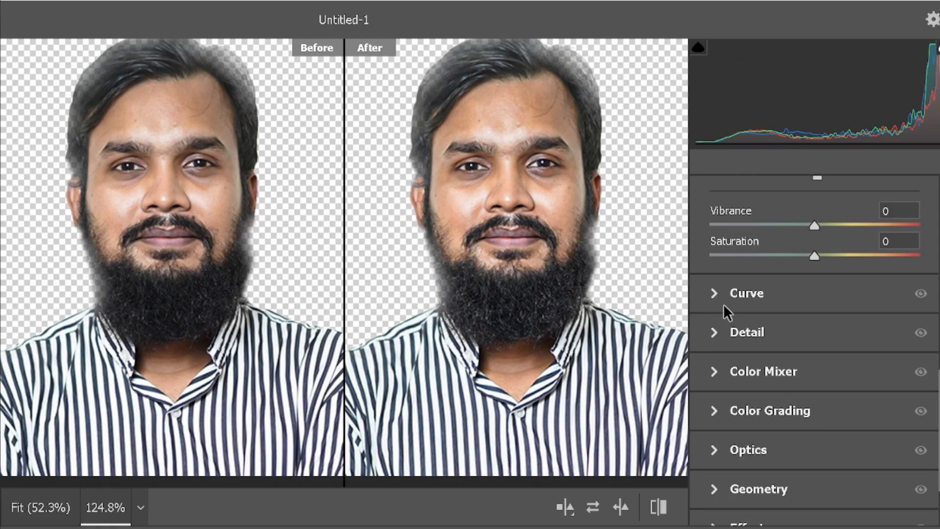
Leave the Curve settings untouched and set Sharpening to 33 and Noise Reduction to 18 for the man's photo.
{"action": "left_click", "coordinate": [725, 299]}
{"action": "scroll", "coordinate": [777, 346], "scroll_direction": "down", "scroll_amount": 8}
{"action": "scroll", "coordinate": [786, 347], "scroll_direction": "down", "scroll_amount": 4}
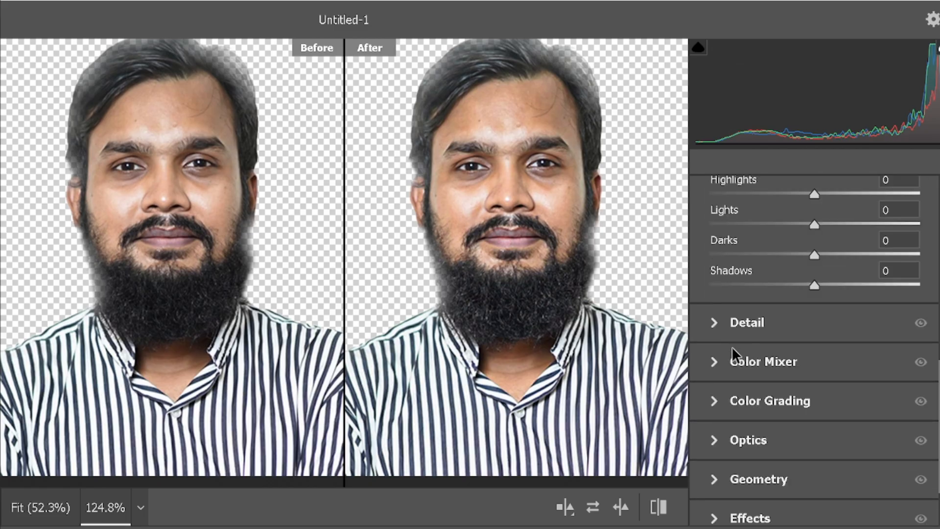
{"action": "left_click", "coordinate": [760, 330]}
{"action": "left_click_drag", "start_coordinate": [741, 316], "coordinate": [754, 318]}
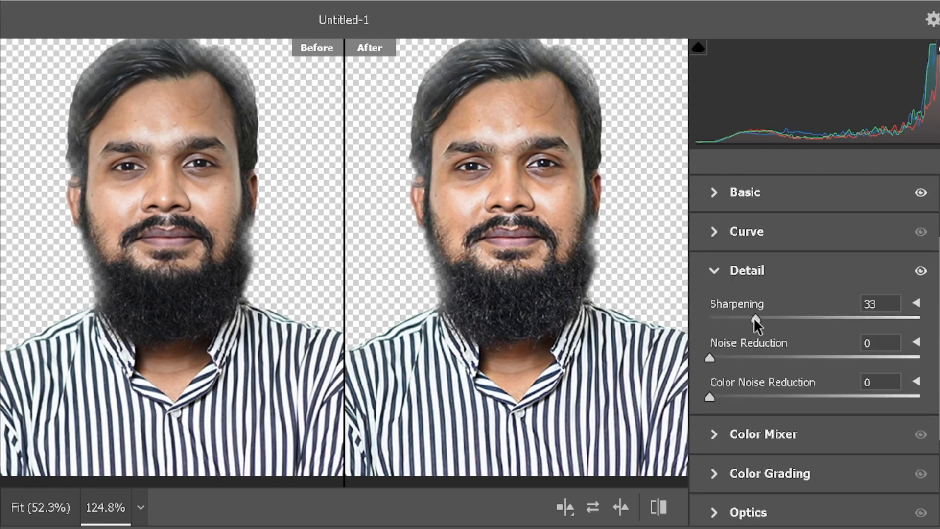
{"action": "left_click", "coordinate": [747, 356]}
Shift the Greens hue to +2 in the Color Mixer and apply the Camera Raw Filter.
{"action": "scroll", "coordinate": [738, 350], "scroll_direction": "down", "scroll_amount": 5}
{"action": "left_click", "coordinate": [717, 317]}
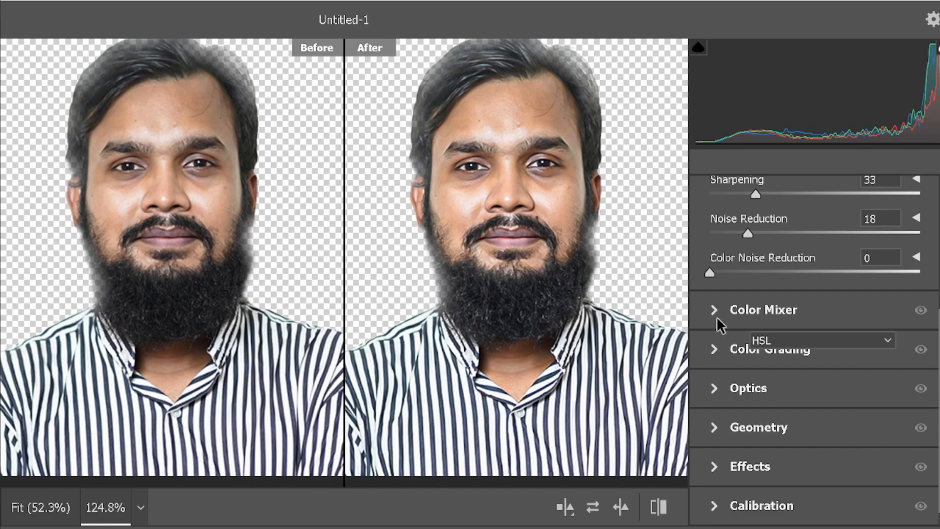
{"action": "left_click_drag", "start_coordinate": [815, 300], "coordinate": [817, 301]}
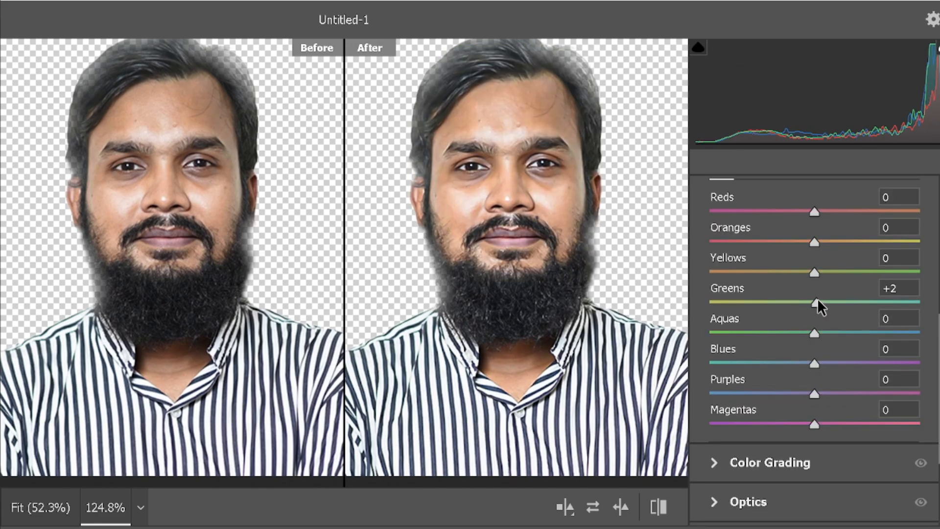
{"action": "key", "text": "Return"}
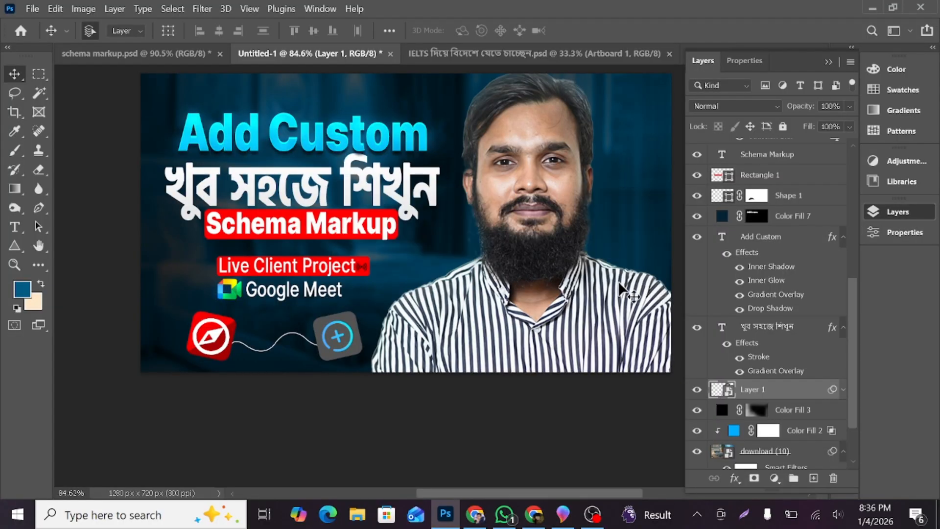
Invert Layer 1's smart filter mask to black to hide the Camera Raw adjustments on the man.
{"action": "left_click", "coordinate": [747, 409]}
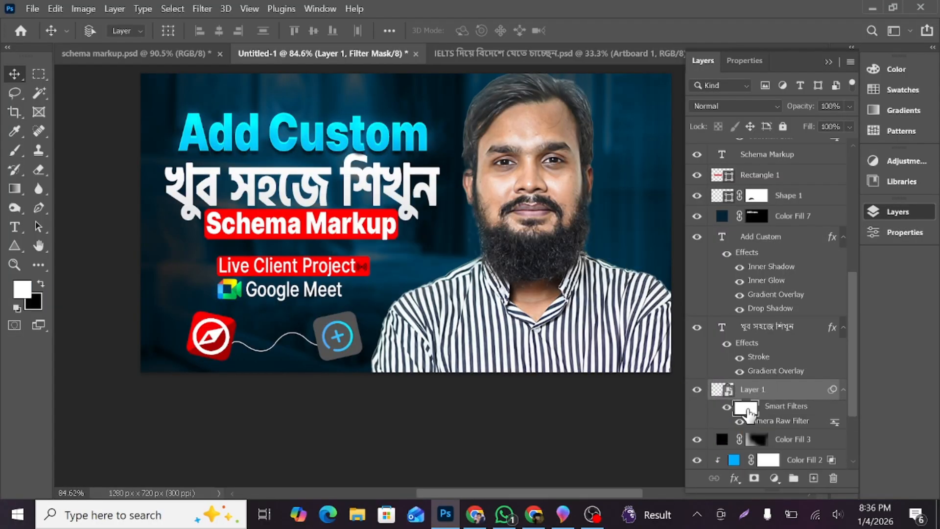
{"action": "key", "text": "ctrl+i"}
{"action": "scroll", "coordinate": [530, 237], "scroll_direction": "up", "scroll_amount": 5}
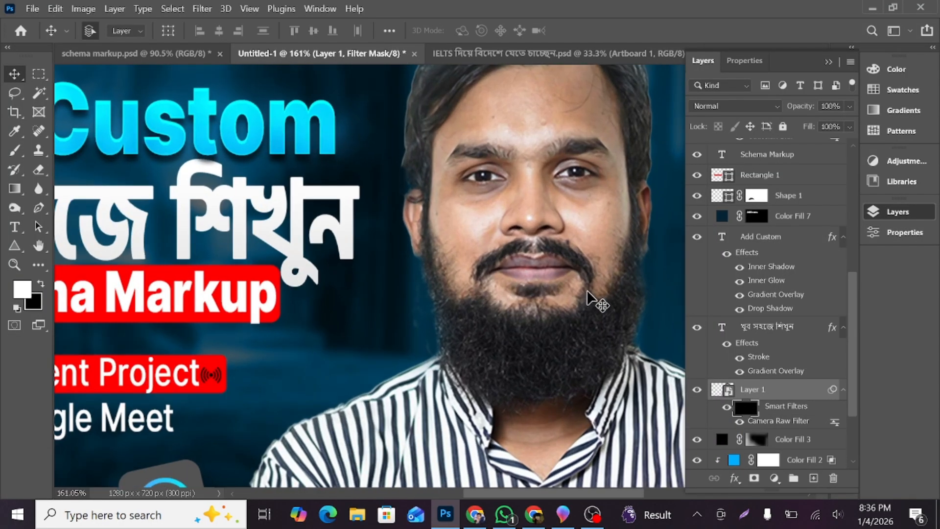
{"action": "scroll", "coordinate": [586, 290], "scroll_direction": "up", "scroll_amount": 2}
Set up the Brush tool with a 50 px tip and 100% opacity for painting on the filter mask.
{"action": "left_click", "coordinate": [15, 151]}
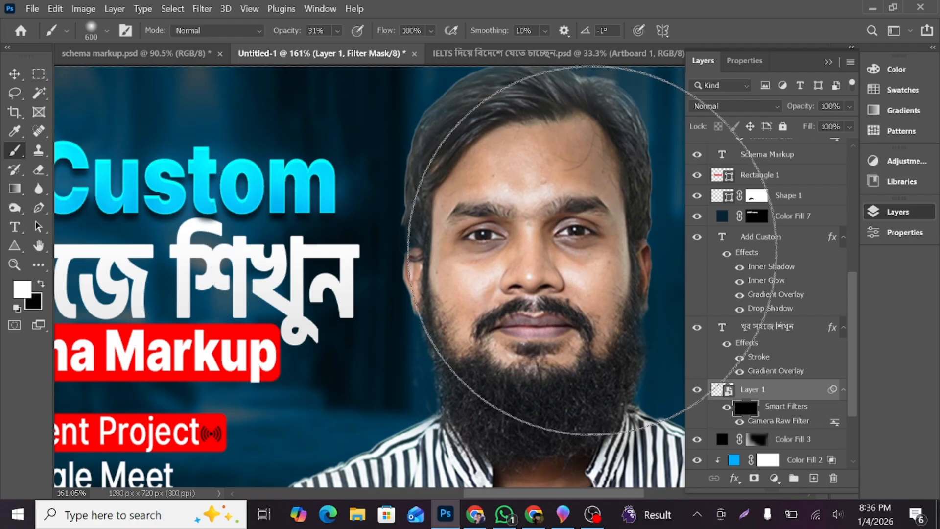
{"action": "key", "text": "bracketleft"}
{"action": "key", "text": "bracketleft"}
{"action": "key", "text": "bracketleft"}
{"action": "key", "text": "bracketleft"}
{"action": "key", "text": "bracketleft"}
{"action": "key", "text": "bracketleft"}
{"action": "key", "text": "bracketleft"}
{"action": "key", "text": "bracketleft"}
{"action": "key", "text": "bracketleft"}
{"action": "key", "text": "bracketleft"}
{"action": "key", "text": "bracketleft"}
{"action": "key", "text": "bracketleft"}
{"action": "key", "text": "bracketleft"}
{"action": "key", "text": "bracketleft"}
{"action": "key", "text": "bracketleft"}
{"action": "key", "text": "bracketleft"}
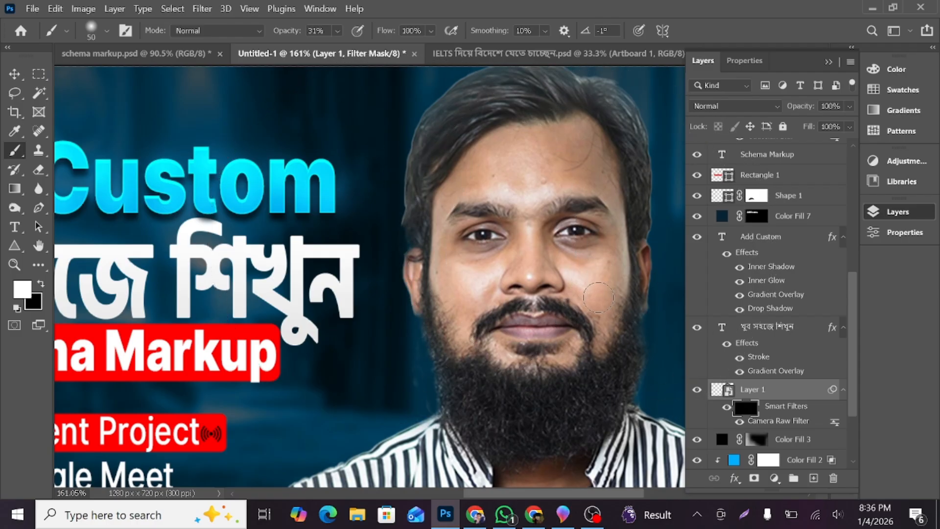
{"action": "left_click", "coordinate": [337, 31]}
{"action": "left_click_drag", "start_coordinate": [346, 48], "coordinate": [493, 48]}
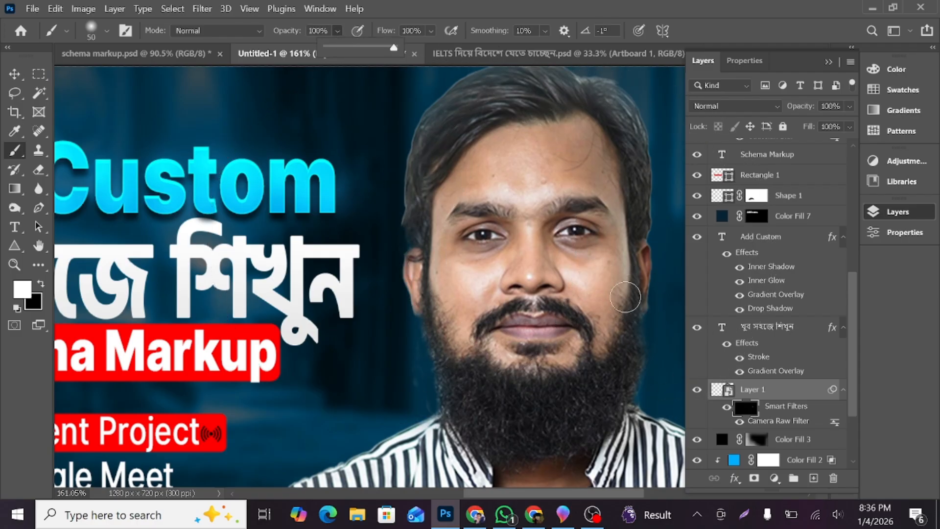
Paint white on the smart filter mask over the man's face to reveal the Camera Raw adjustments there, and switch to the Move tool.
{"action": "scroll", "coordinate": [622, 296], "scroll_direction": "up", "scroll_amount": 3}
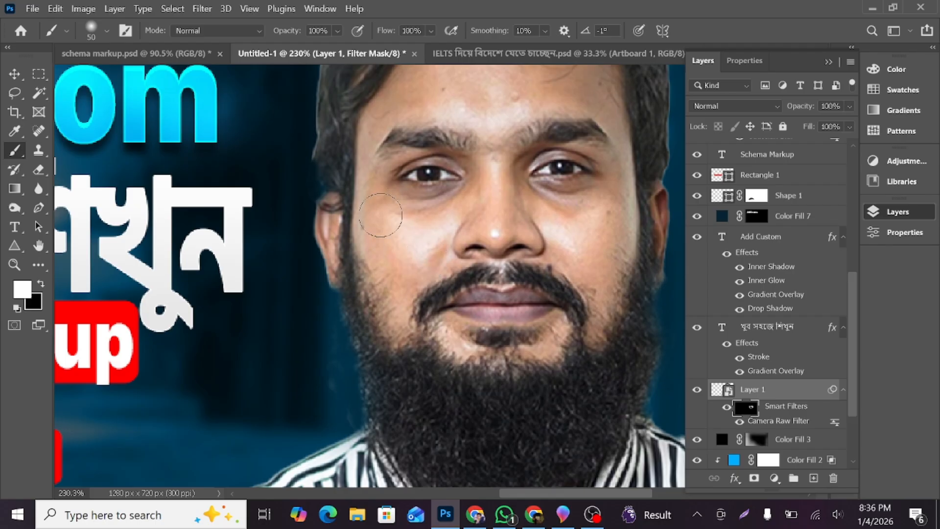
{"action": "scroll", "coordinate": [475, 142], "scroll_direction": "up", "scroll_amount": 3}
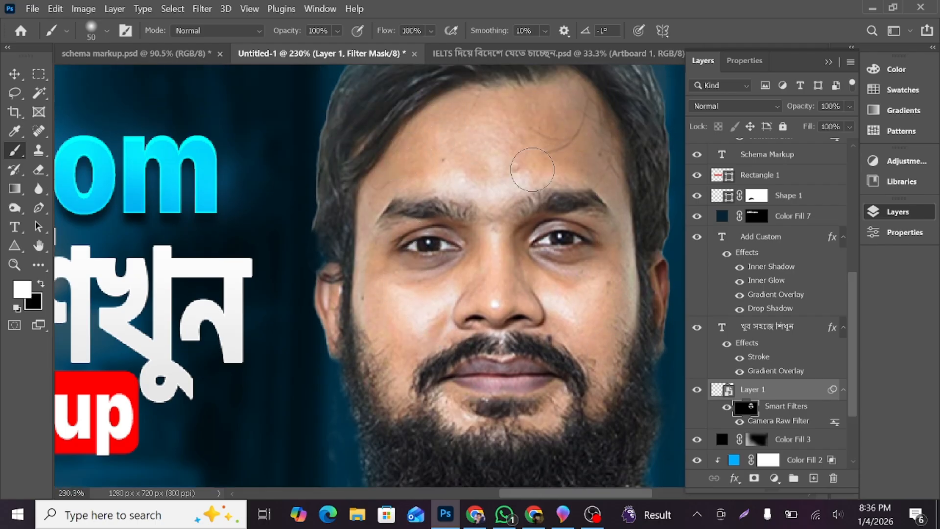
{"action": "scroll", "coordinate": [539, 162], "scroll_direction": "down", "scroll_amount": 3}
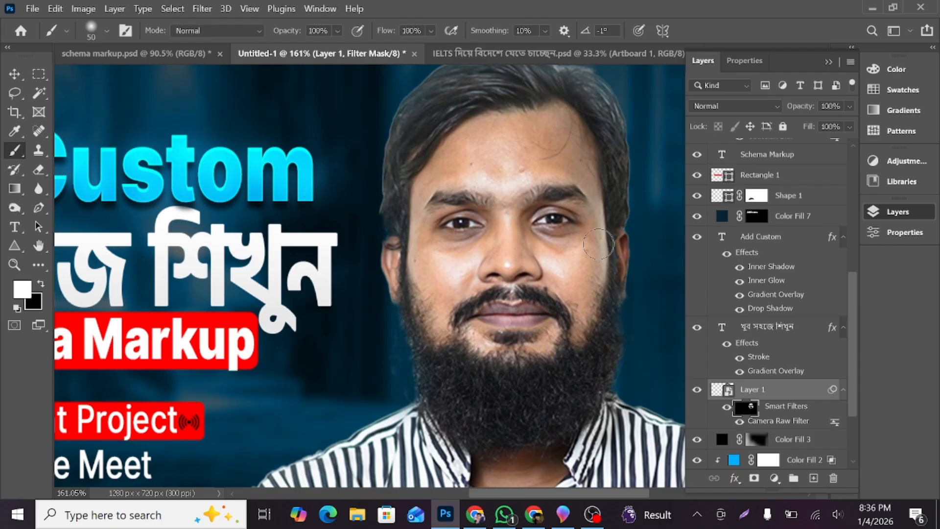
{"action": "scroll", "coordinate": [569, 239], "scroll_direction": "down", "scroll_amount": 2}
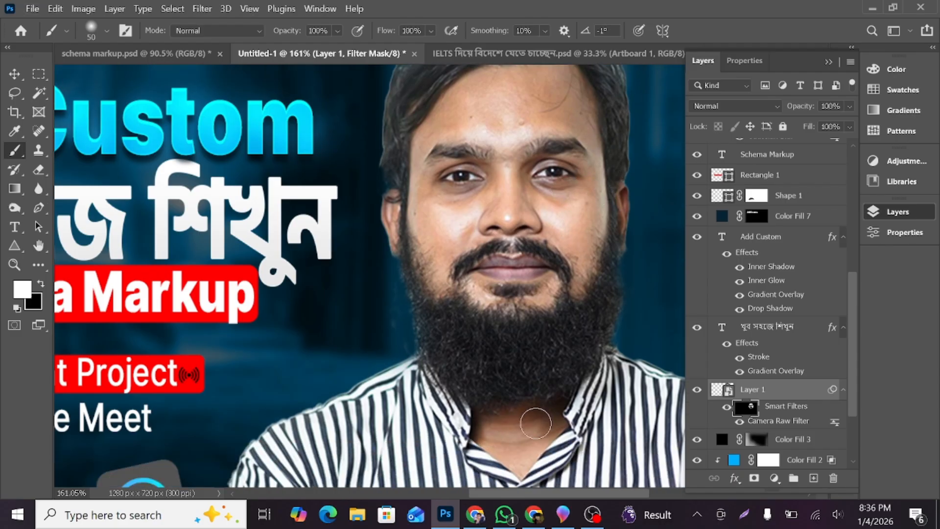
{"action": "scroll", "coordinate": [553, 414], "scroll_direction": "down", "scroll_amount": 3}
{"action": "scroll", "coordinate": [563, 391], "scroll_direction": "down", "scroll_amount": 1}
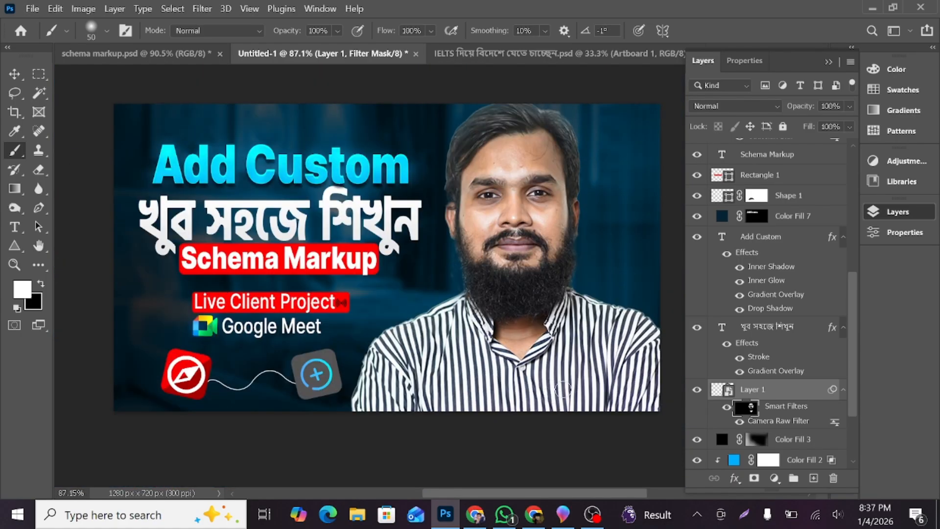
{"action": "key", "text": "v"}
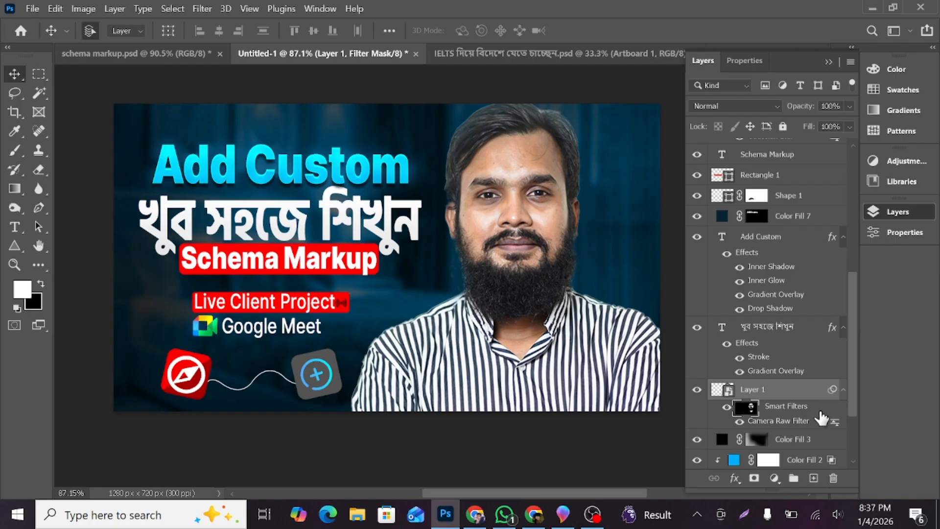
Add a layer mask to Layer 1 and ready the Brush tool with black as the foreground colour.
{"action": "scroll", "coordinate": [778, 411], "scroll_direction": "down", "scroll_amount": 3}
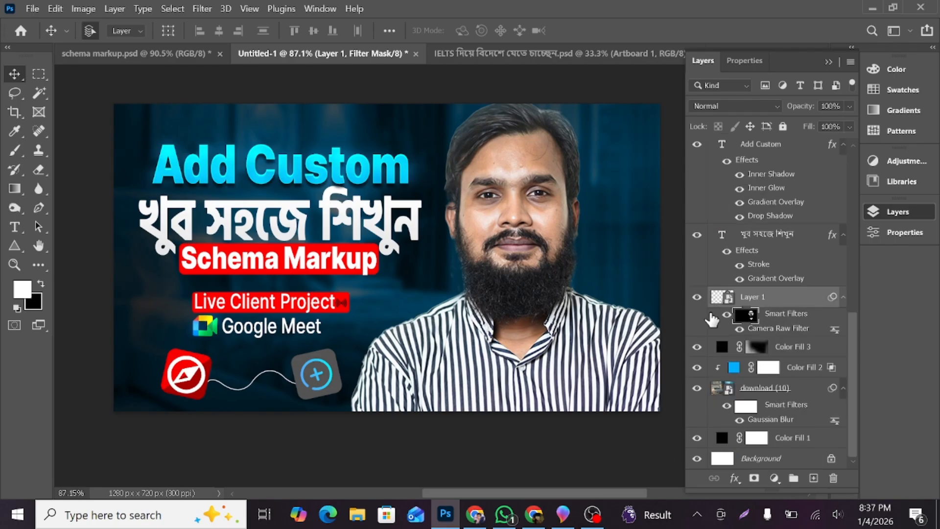
{"action": "left_click", "coordinate": [755, 479]}
{"action": "scroll", "coordinate": [485, 204], "scroll_direction": "up", "scroll_amount": 4}
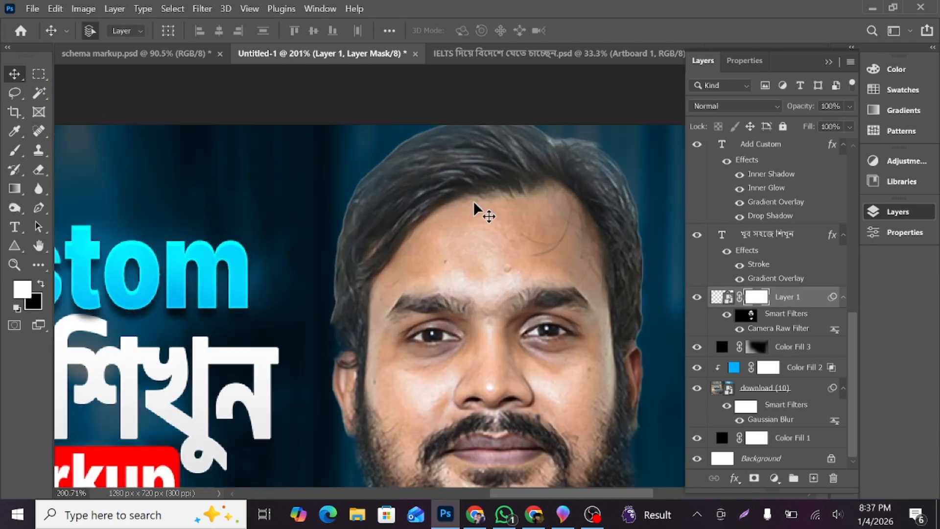
{"action": "left_click", "coordinate": [14, 150]}
{"action": "key", "text": "x"}
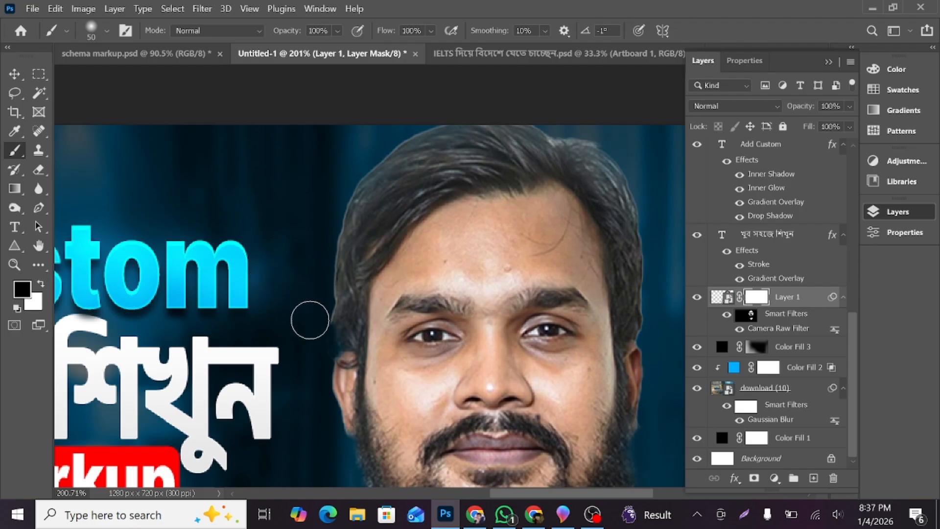
Give the brush a hard tip with 100% hardness and shrink it to 5 px for trimming the cutout edge.
{"action": "left_click_drag", "start_coordinate": [303, 298], "coordinate": [320, 302]}
{"action": "right_click", "coordinate": [305, 267]}
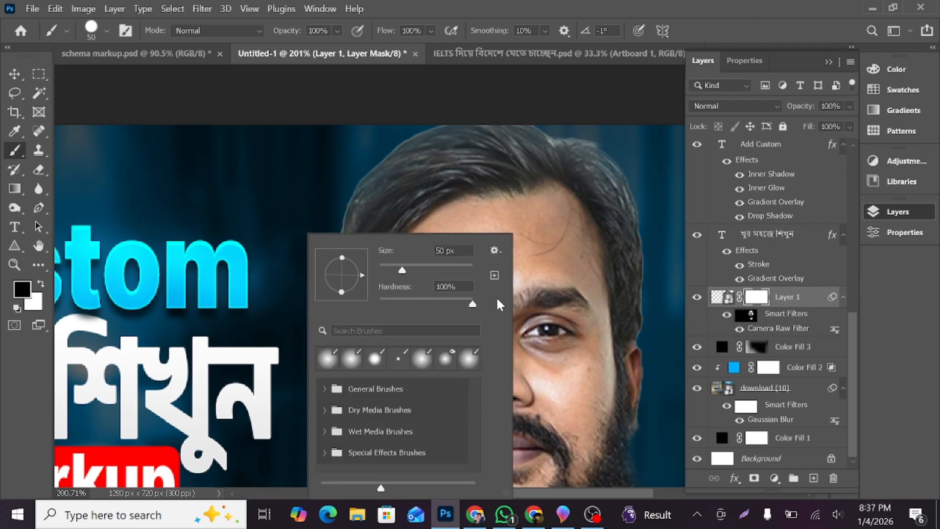
{"action": "left_click", "coordinate": [473, 304]}
{"action": "left_click", "coordinate": [187, 166]}
{"action": "scroll", "coordinate": [321, 297], "scroll_direction": "up", "scroll_amount": 4}
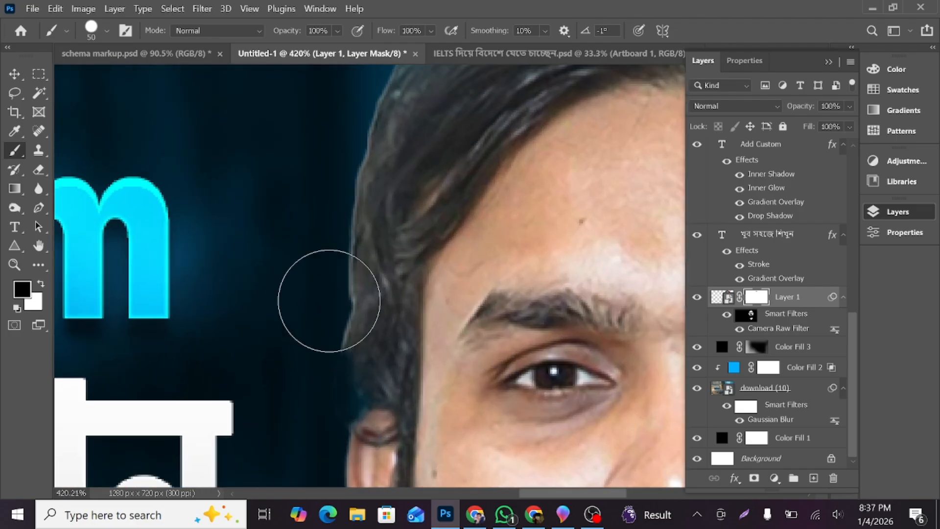
{"action": "key", "text": "bracketleft"}
{"action": "key", "text": "bracketleft"}
{"action": "key", "text": "bracketleft"}
{"action": "key", "text": "bracketleft"}
{"action": "key", "text": "bracketleft"}
{"action": "key", "text": "bracketleft"}
{"action": "key", "text": "bracketleft"}
{"action": "key", "text": "bracketleft"}
{"action": "key", "text": "bracketleft"}
{"action": "key", "text": "bracketleft"}
{"action": "key", "text": "bracketleft"}
{"action": "key", "text": "bracketleft"}
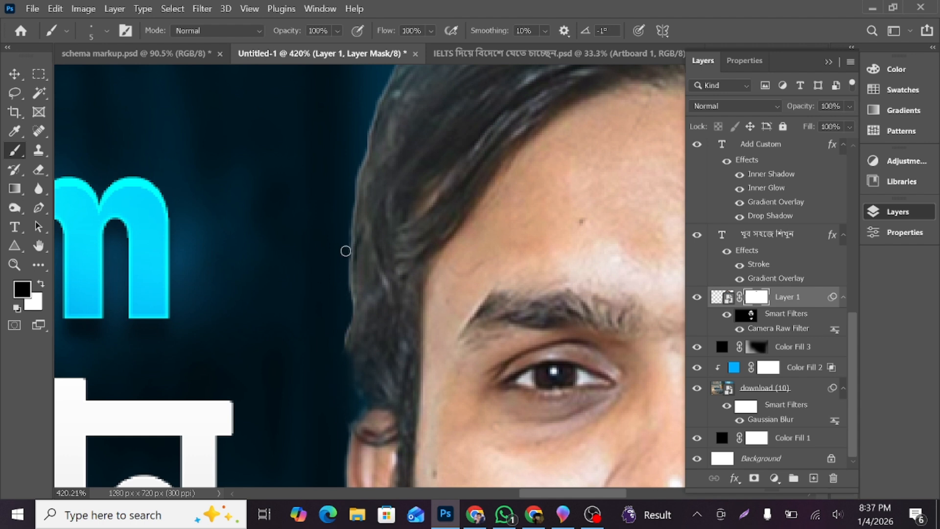
Paint black on Layer 1's mask along the left side and upper-left curve of the man's hair to remove the light fringe.
{"action": "scroll", "coordinate": [347, 220], "scroll_direction": "up", "scroll_amount": 1}
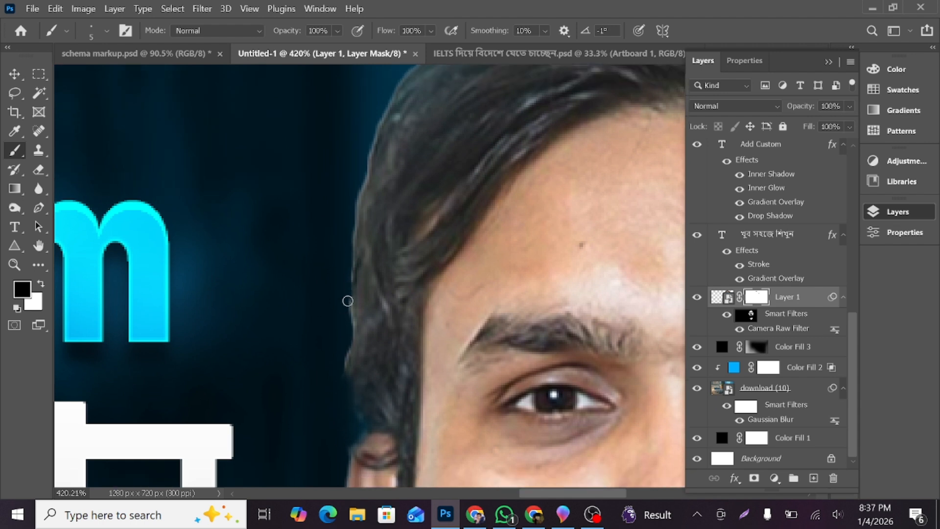
{"action": "scroll", "coordinate": [330, 272], "scroll_direction": "up", "scroll_amount": 1}
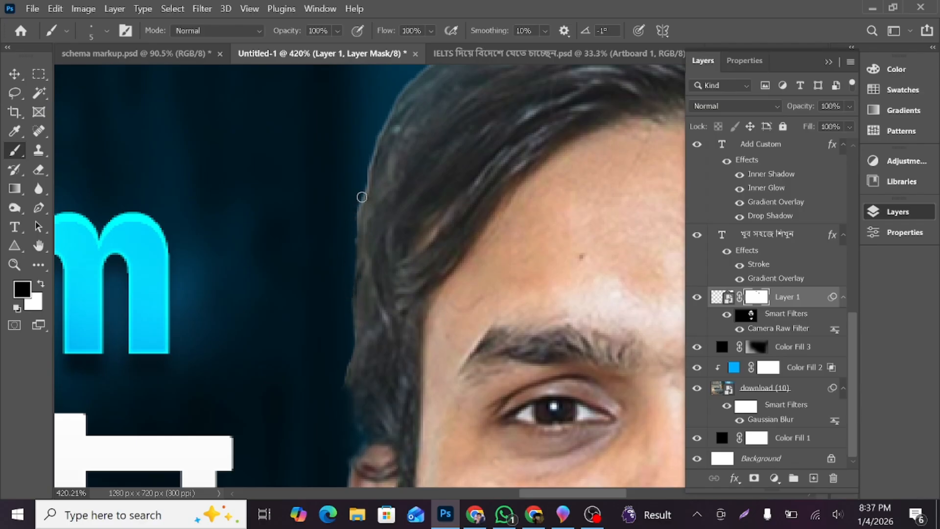
{"action": "scroll", "coordinate": [375, 182], "scroll_direction": "up", "scroll_amount": 3}
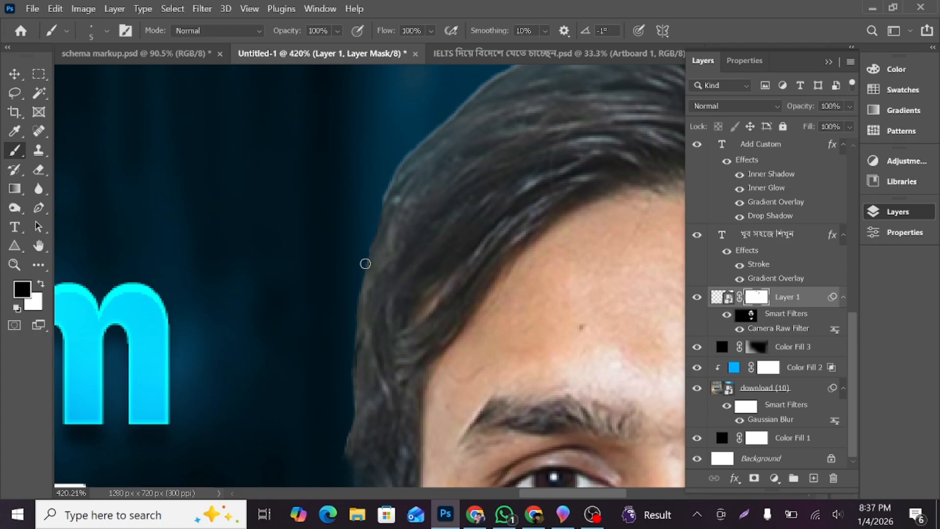
{"action": "scroll", "coordinate": [495, 294], "scroll_direction": "up", "scroll_amount": 4}
{"action": "scroll", "coordinate": [495, 294], "scroll_direction": "down", "scroll_amount": 1}
{"action": "left_click_drag", "start_coordinate": [588, 283], "coordinate": [448, 428]}
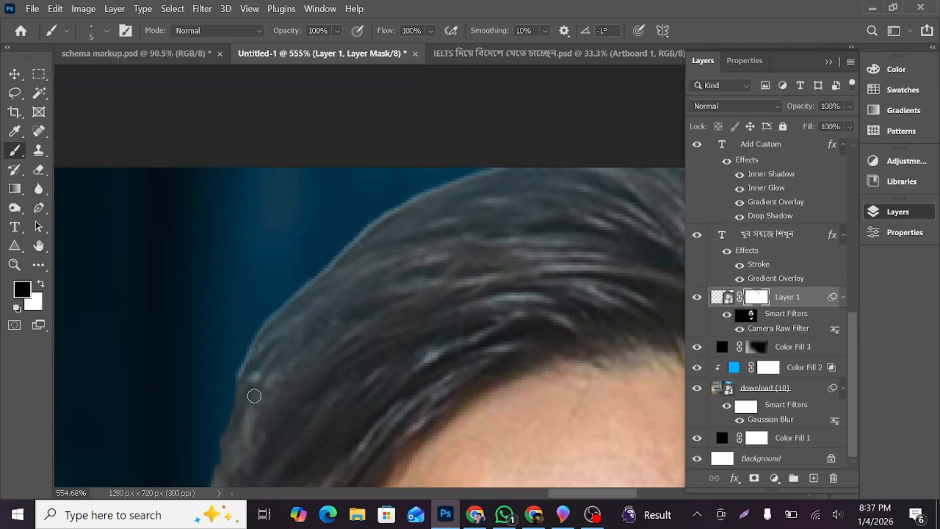
{"action": "mouse_move", "coordinate": [263, 325]}
{"action": "left_mouse_down"}
{"action": "mouse_move", "coordinate": [425, 190]}
{"action": "mouse_move", "coordinate": [512, 166]}
{"action": "left_mouse_up"}
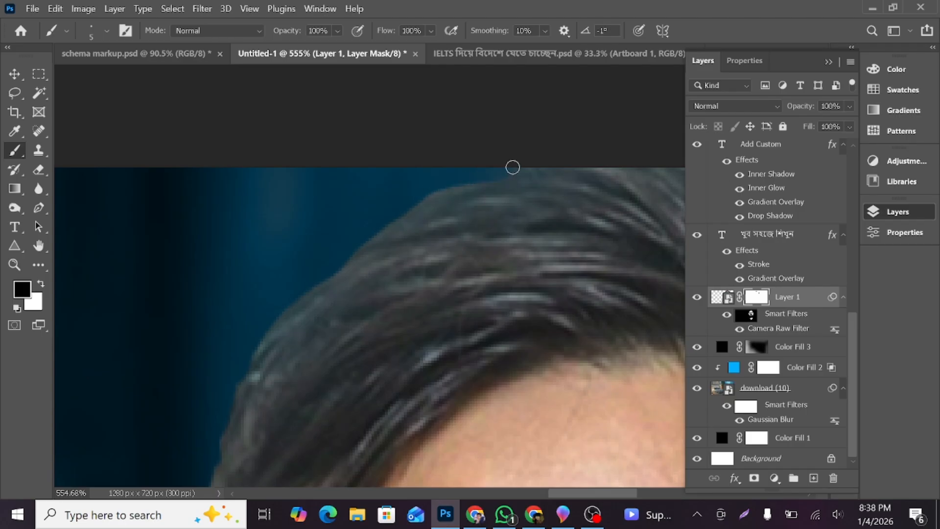
Paint black on Layer 1's mask along the crown and right side of the hair, down to the ear, to trim stray edges.
{"action": "scroll", "coordinate": [535, 293], "scroll_direction": "down", "scroll_amount": 5}
{"action": "left_click_drag", "start_coordinate": [543, 398], "coordinate": [401, 390]}
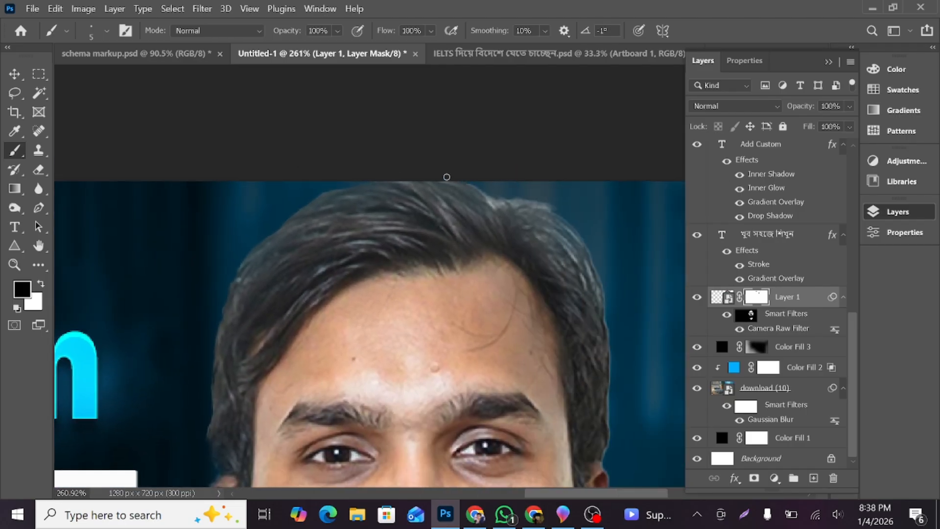
{"action": "scroll", "coordinate": [513, 224], "scroll_direction": "up", "scroll_amount": 5}
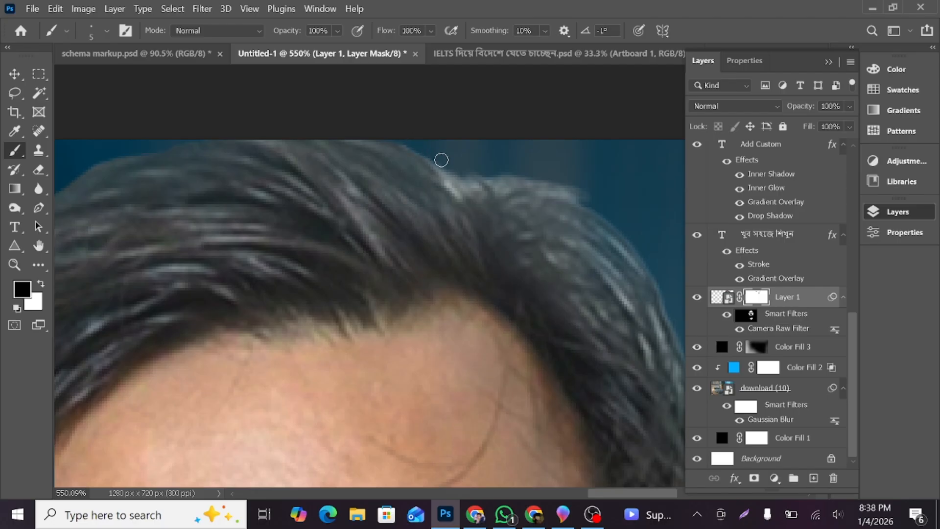
{"action": "mouse_move", "coordinate": [456, 186]}
{"action": "left_mouse_down"}
{"action": "mouse_move", "coordinate": [483, 179]}
{"action": "mouse_move", "coordinate": [582, 195]}
{"action": "left_mouse_up"}
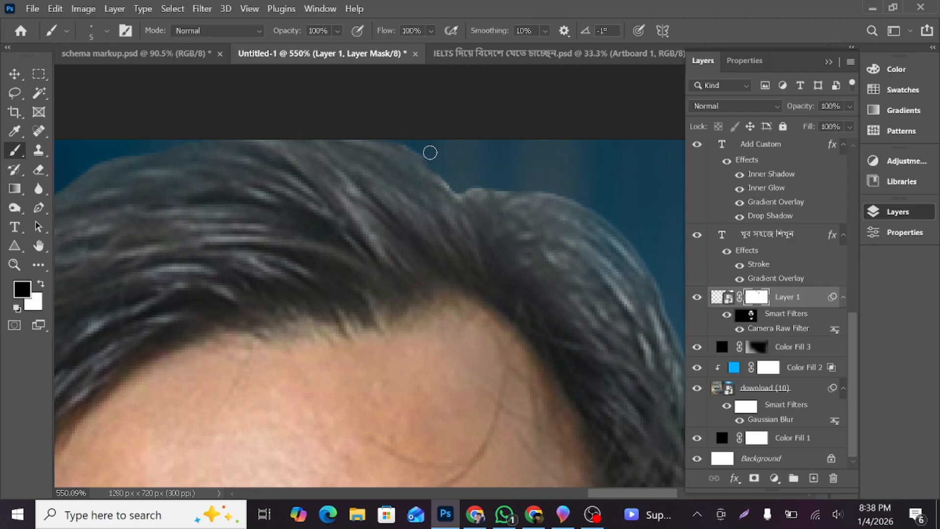
{"action": "scroll", "coordinate": [588, 220], "scroll_direction": "down", "scroll_amount": 6}
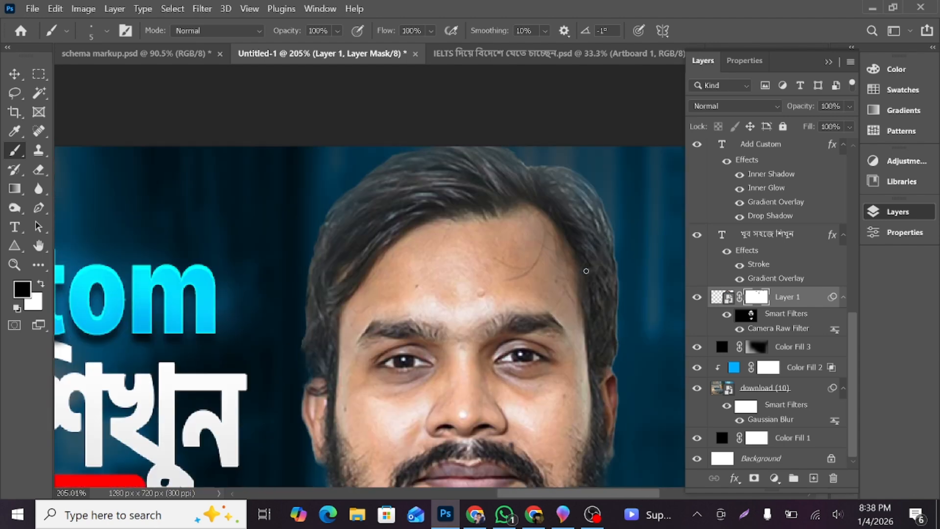
{"action": "scroll", "coordinate": [629, 272], "scroll_direction": "up", "scroll_amount": 4}
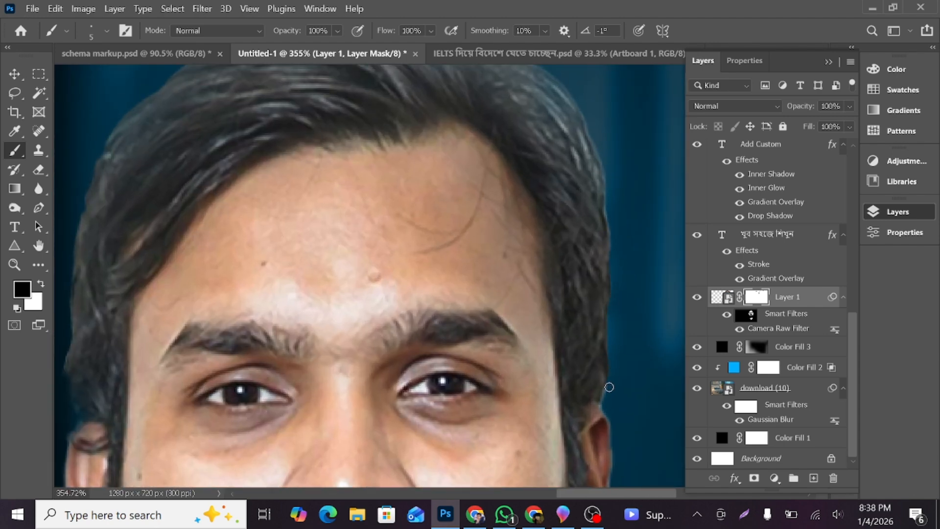
{"action": "scroll", "coordinate": [603, 406], "scroll_direction": "down", "scroll_amount": 5}
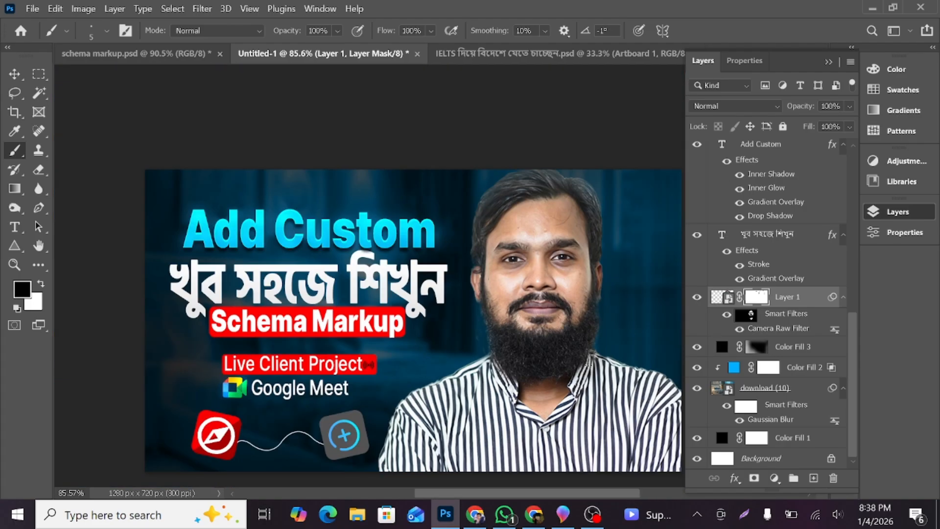
Enlarge the brush to 35 px, clean the cutout edges beside the beard on Layer 1's mask, and switch to the Move tool.
{"action": "scroll", "coordinate": [482, 345], "scroll_direction": "up", "scroll_amount": 3}
{"action": "scroll", "coordinate": [482, 344], "scroll_direction": "up", "scroll_amount": 1}
{"action": "key", "text": "bracketright"}
{"action": "key", "text": "bracketright"}
{"action": "key", "text": "bracketright"}
{"action": "key", "text": "bracketright"}
{"action": "key", "text": "bracketright"}
{"action": "key", "text": "bracketright"}
{"action": "key", "text": "bracketright"}
{"action": "key", "text": "bracketright"}
{"action": "key", "text": "bracketright"}
{"action": "key", "text": "bracketright"}
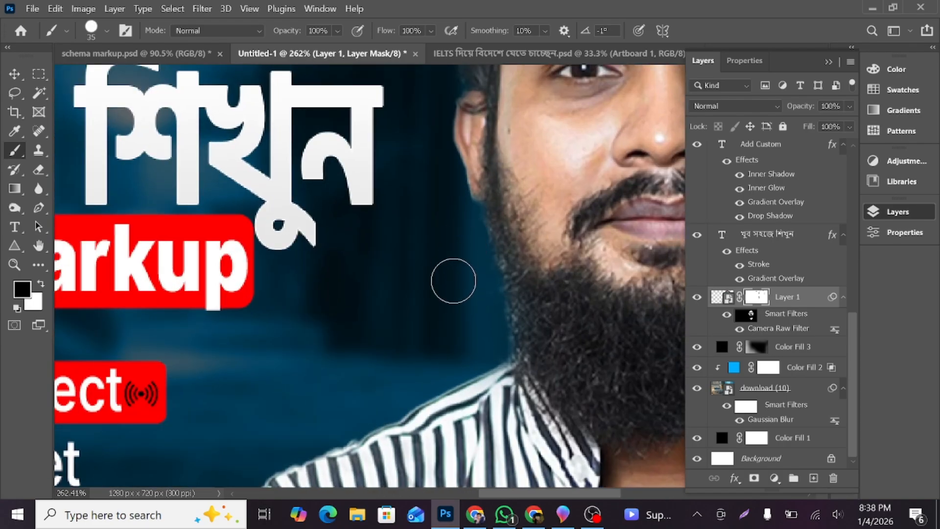
{"action": "scroll", "coordinate": [454, 282], "scroll_direction": "down", "scroll_amount": 5}
{"action": "scroll", "coordinate": [556, 311], "scroll_direction": "up", "scroll_amount": 7}
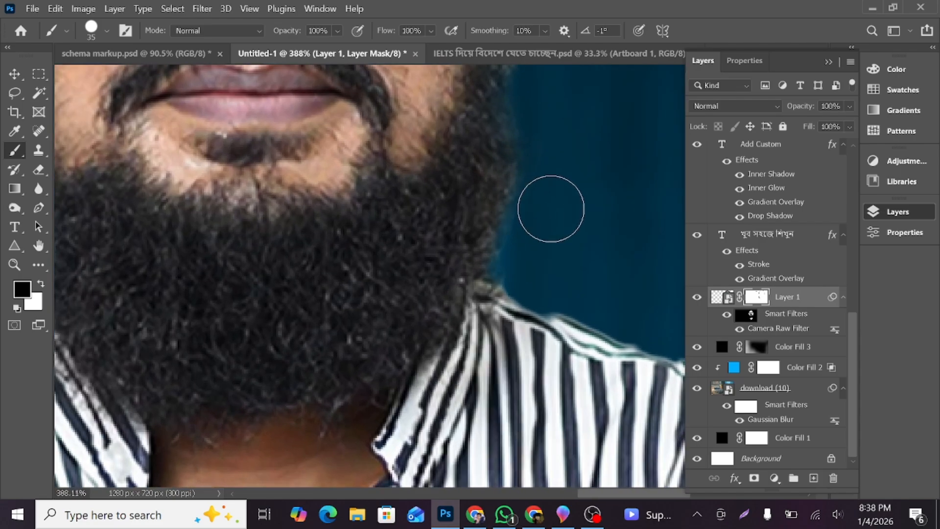
{"action": "scroll", "coordinate": [529, 262], "scroll_direction": "down", "scroll_amount": 5}
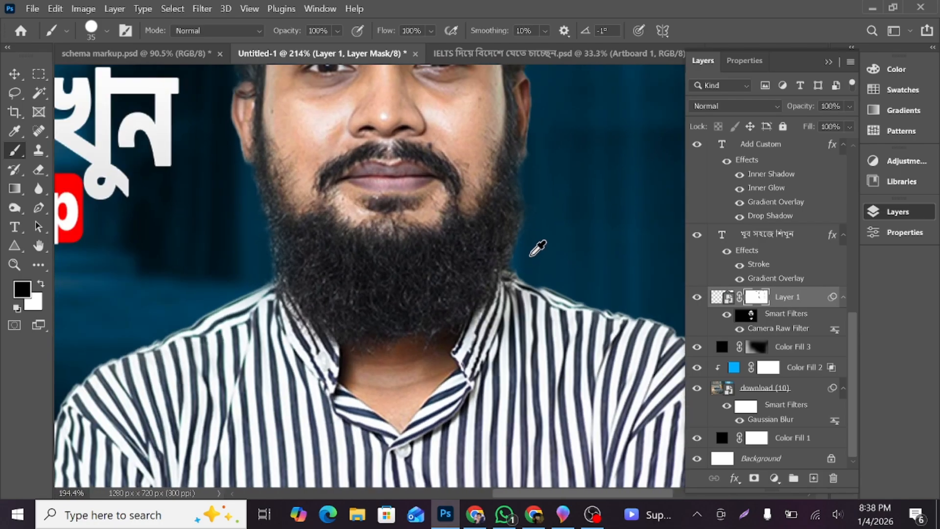
{"action": "scroll", "coordinate": [537, 243], "scroll_direction": "down", "scroll_amount": 2}
{"action": "key", "text": "v"}
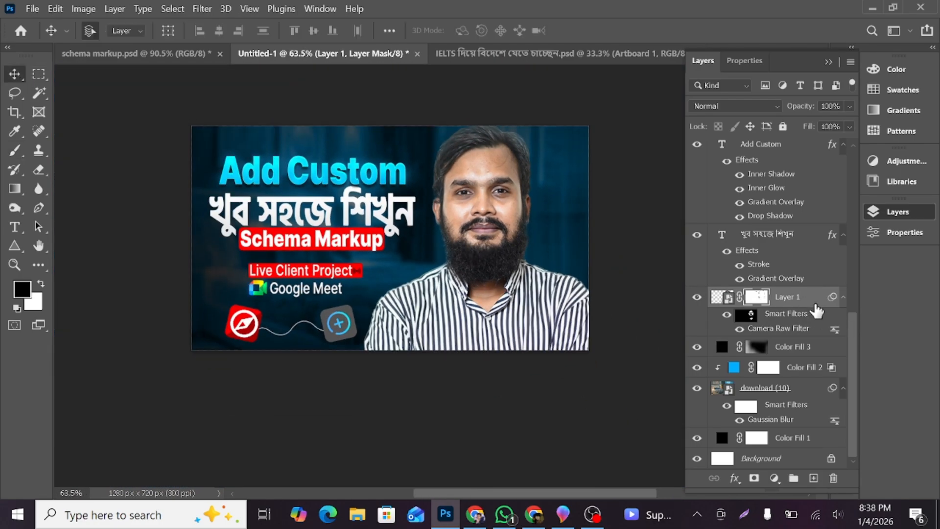
Add a Curves adjustment clipped to Layer 1 and brighten it with a curve point at input 101, output 137.
{"action": "left_click", "coordinate": [777, 478]}
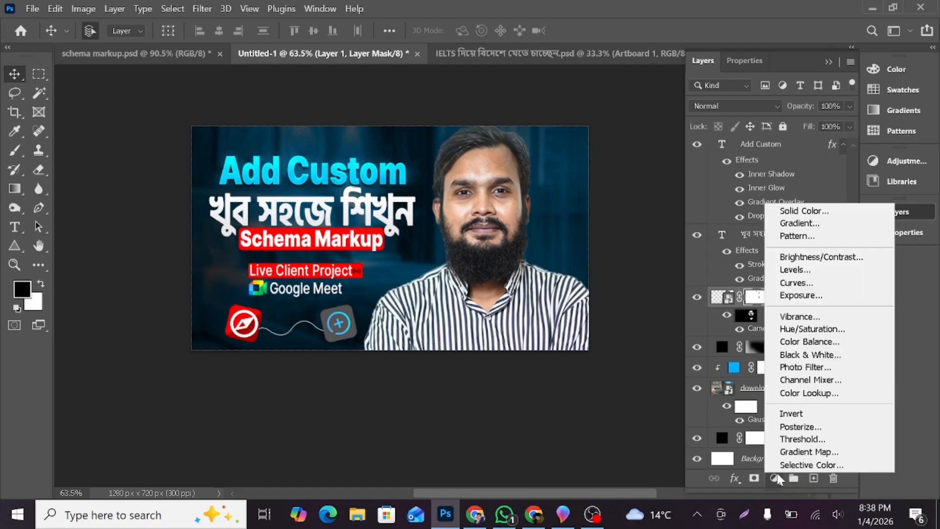
{"action": "left_click", "coordinate": [793, 280]}
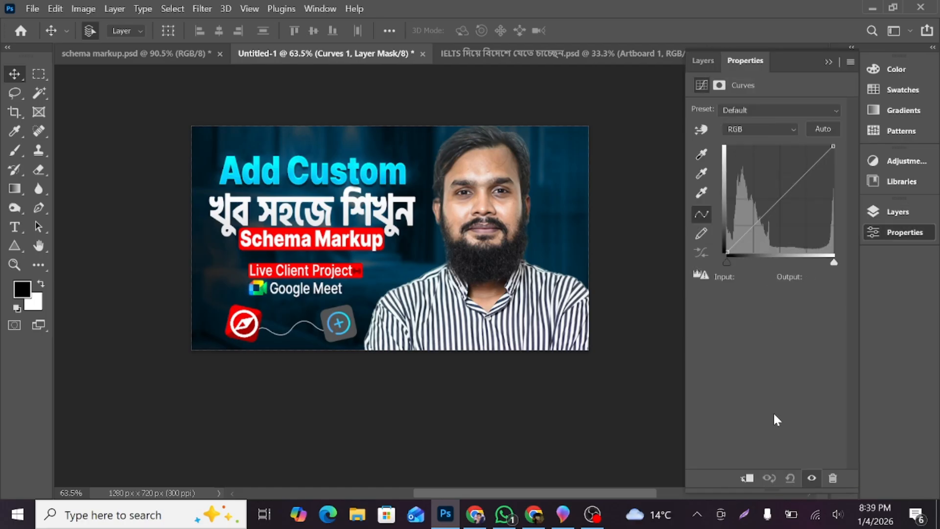
{"action": "left_click_drag", "start_coordinate": [774, 205], "coordinate": [768, 196]}
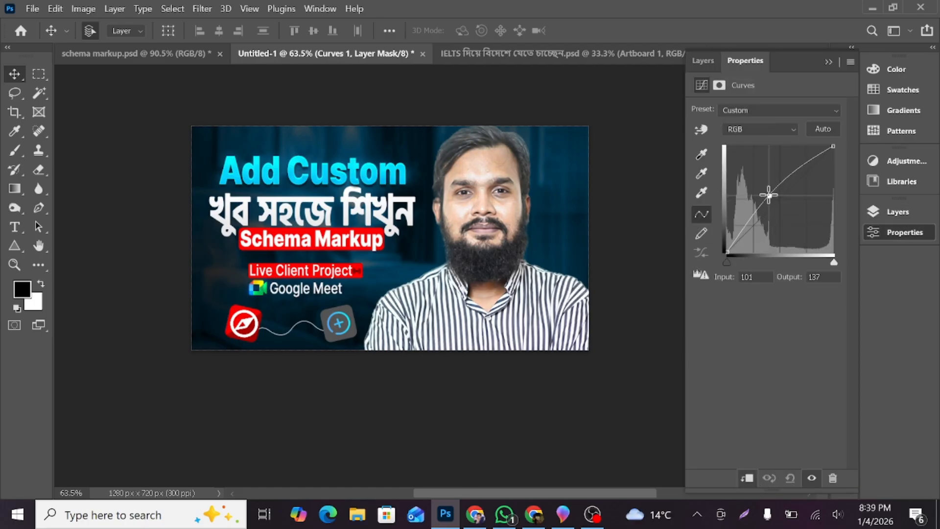
{"action": "left_click", "coordinate": [906, 212]}
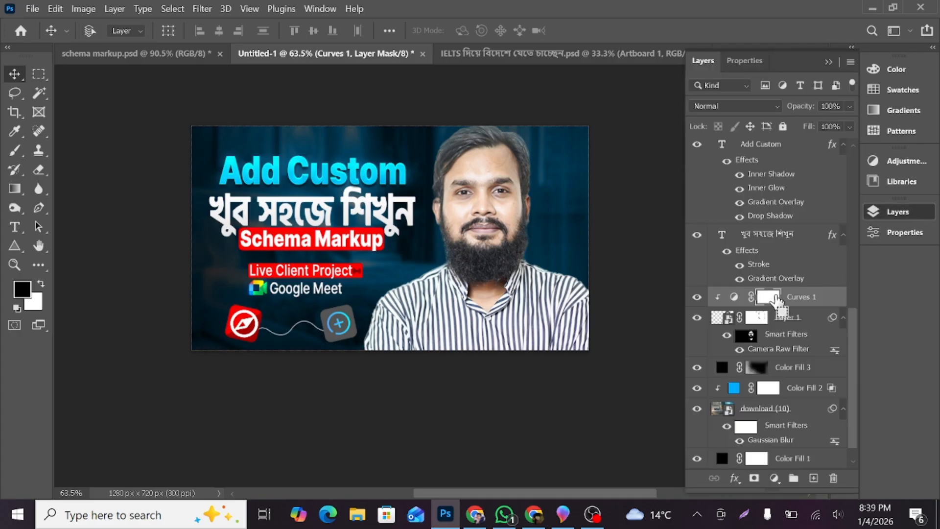
Invert the Curves 1 mask to black and set up the Brush tool with a softer 35 px tip.
{"action": "key", "text": "ctrl+i"}
{"action": "scroll", "coordinate": [368, 225], "scroll_direction": "up", "scroll_amount": 3}
{"action": "key", "text": "b"}
{"action": "scroll", "coordinate": [400, 209], "scroll_direction": "up", "scroll_amount": 2}
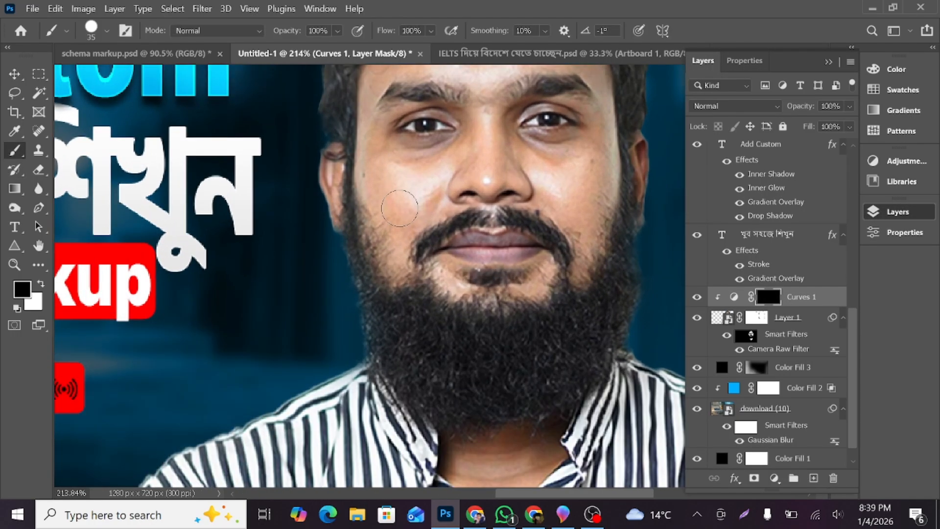
{"action": "right_click", "coordinate": [401, 204]}
{"action": "left_click_drag", "start_coordinate": [485, 274], "coordinate": [421, 268]}
{"action": "left_click", "coordinate": [301, 289]}
Paint white on the Curves 1 mask over the man's cheeks, nose and chin to brighten those areas.
{"action": "scroll", "coordinate": [497, 300], "scroll_direction": "up", "scroll_amount": 4}
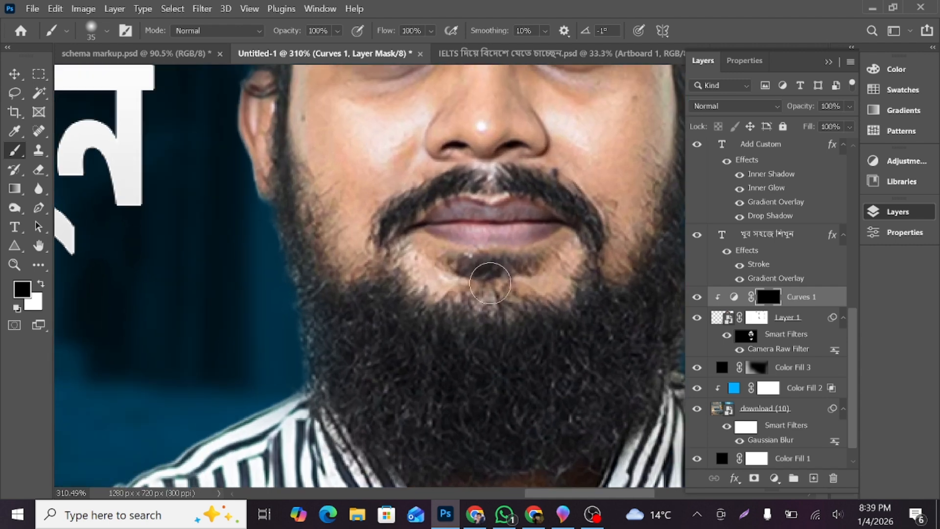
{"action": "scroll", "coordinate": [490, 283], "scroll_direction": "up", "scroll_amount": 2}
{"action": "key", "text": "x"}
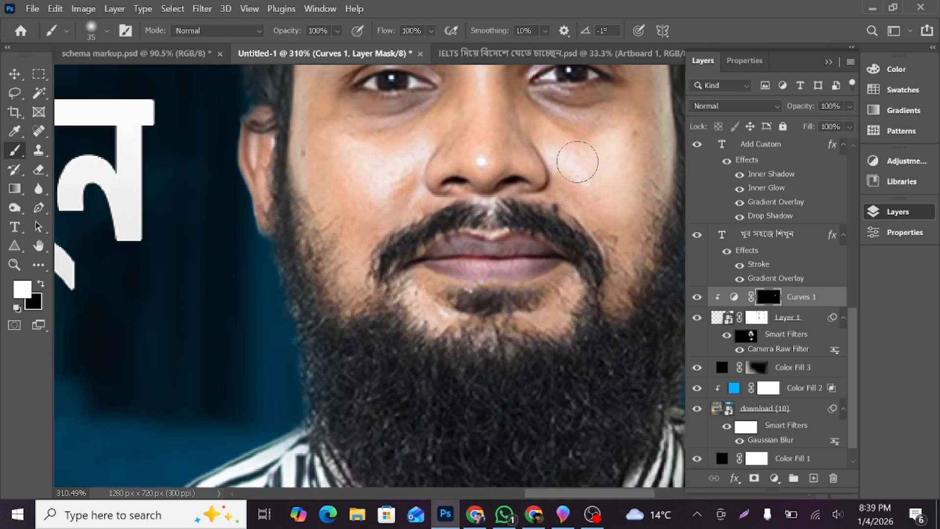
{"action": "scroll", "coordinate": [594, 203], "scroll_direction": "down", "scroll_amount": 3}
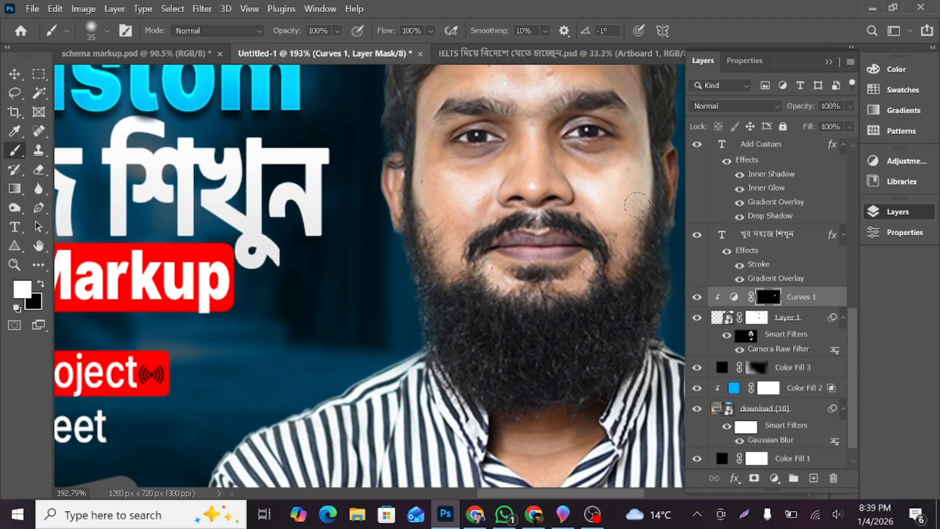
{"action": "mouse_move", "coordinate": [637, 204]}
{"action": "left_mouse_down"}
{"action": "mouse_move", "coordinate": [624, 229]}
{"action": "mouse_move", "coordinate": [580, 222]}
{"action": "left_mouse_up"}
{"action": "mouse_move", "coordinate": [444, 185]}
{"action": "left_mouse_down"}
{"action": "mouse_move", "coordinate": [460, 229]}
{"action": "mouse_move", "coordinate": [458, 195]}
{"action": "mouse_move", "coordinate": [474, 195]}
{"action": "mouse_move", "coordinate": [453, 216]}
{"action": "left_mouse_up"}
{"action": "scroll", "coordinate": [455, 205], "scroll_direction": "up", "scroll_amount": 1}
{"action": "mouse_move", "coordinate": [536, 196]}
{"action": "left_mouse_down"}
{"action": "mouse_move", "coordinate": [523, 202]}
{"action": "mouse_move", "coordinate": [532, 205]}
{"action": "left_mouse_up"}
{"action": "scroll", "coordinate": [538, 235], "scroll_direction": "up", "scroll_amount": 1}
{"action": "left_click", "coordinate": [502, 309]}
{"action": "left_click", "coordinate": [577, 308]}
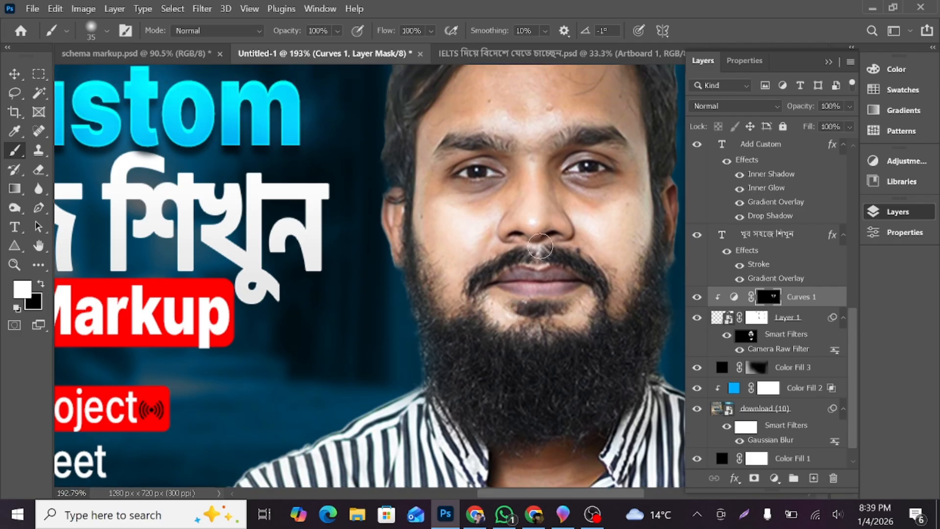
Paint white on the Curves 1 mask over the man's forehead to brighten it, and fit the canvas in view.
{"action": "scroll", "coordinate": [539, 245], "scroll_direction": "up", "scroll_amount": 3}
{"action": "mouse_move", "coordinate": [506, 137]}
{"action": "left_mouse_down"}
{"action": "mouse_move", "coordinate": [539, 142]}
{"action": "mouse_move", "coordinate": [472, 118]}
{"action": "mouse_move", "coordinate": [501, 102]}
{"action": "mouse_move", "coordinate": [546, 96]}
{"action": "mouse_move", "coordinate": [570, 130]}
{"action": "mouse_move", "coordinate": [555, 103]}
{"action": "mouse_move", "coordinate": [508, 104]}
{"action": "mouse_move", "coordinate": [484, 142]}
{"action": "left_mouse_up"}
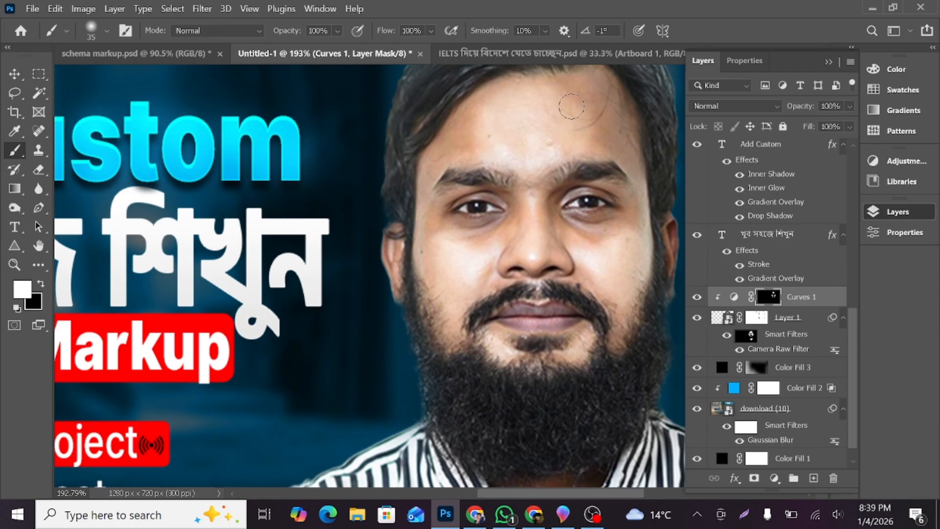
{"action": "key", "text": "ctrl+0"}
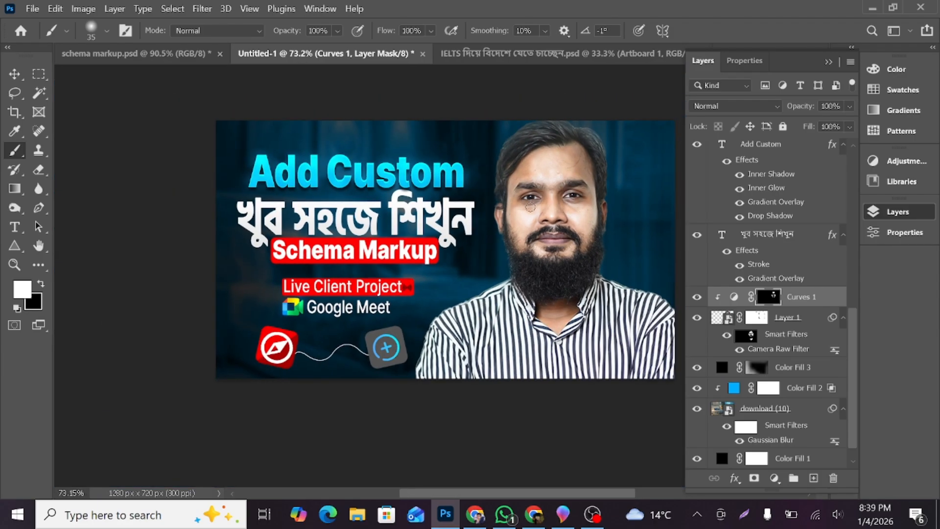
Lower the Curves 1 layer's opacity to 60% to soften the face highlights.
{"action": "scroll", "coordinate": [626, 231], "scroll_direction": "down", "scroll_amount": 2}
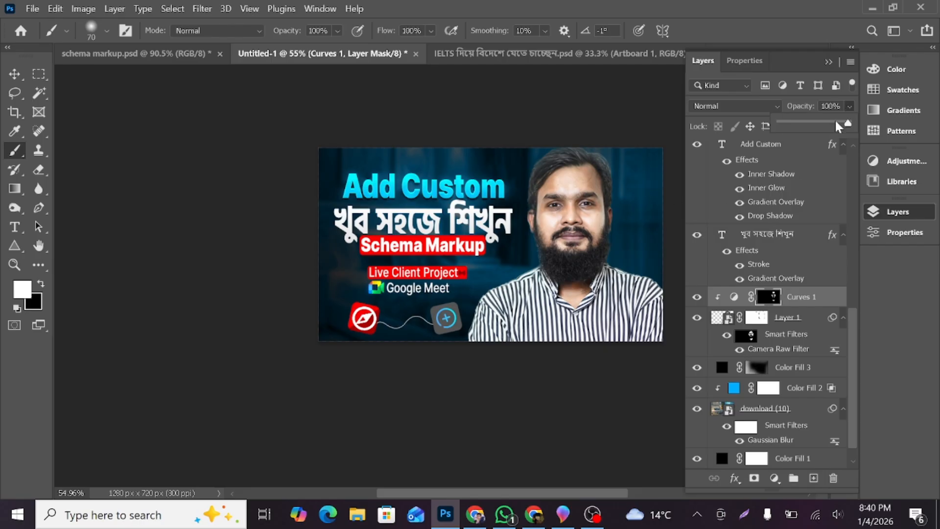
{"action": "left_click_drag", "start_coordinate": [810, 125], "coordinate": [814, 125]}
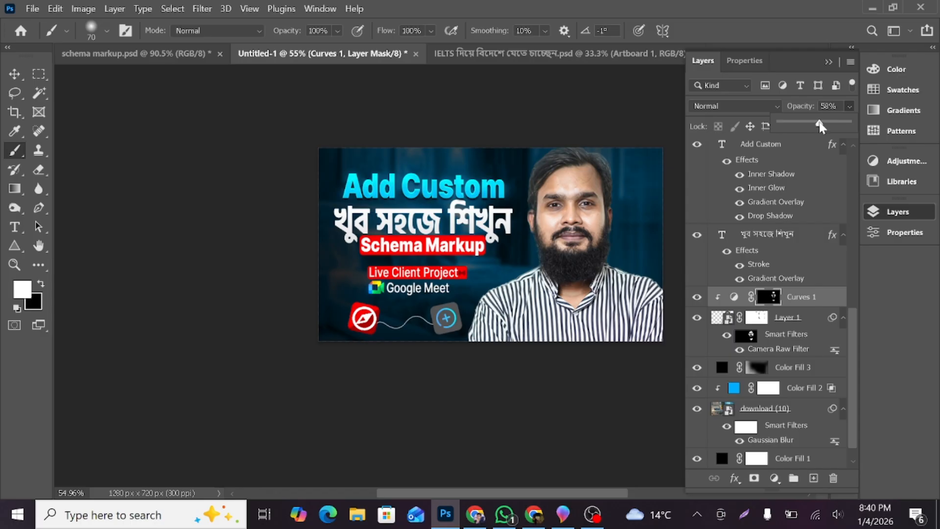
{"action": "scroll", "coordinate": [615, 243], "scroll_direction": "up", "scroll_amount": 6}
{"action": "scroll", "coordinate": [615, 243], "scroll_direction": "down", "scroll_amount": 3}
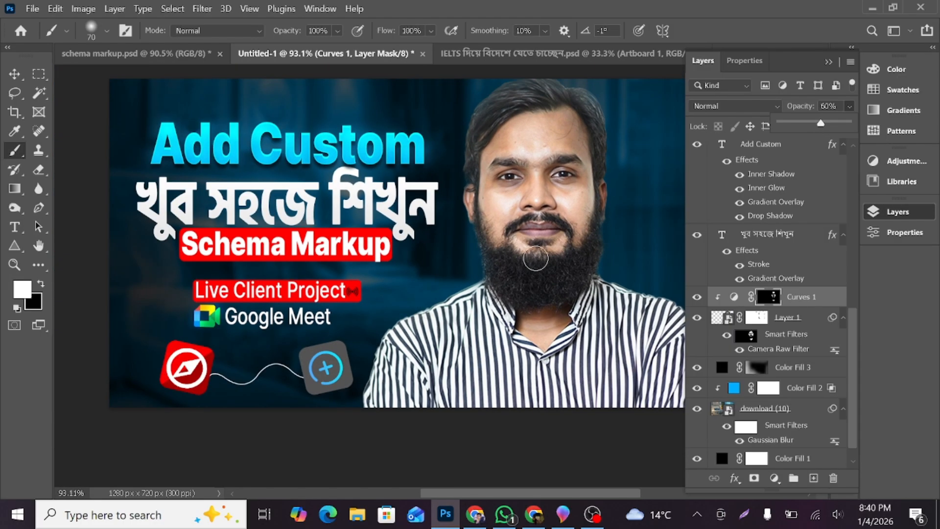
Add a new layer above Curves 1, clip it to the man's cutout and set its blend mode to Overlay.
{"action": "scroll", "coordinate": [483, 228], "scroll_direction": "down", "scroll_amount": 3}
{"action": "left_click", "coordinate": [22, 74]}
{"action": "left_click", "coordinate": [814, 477]}
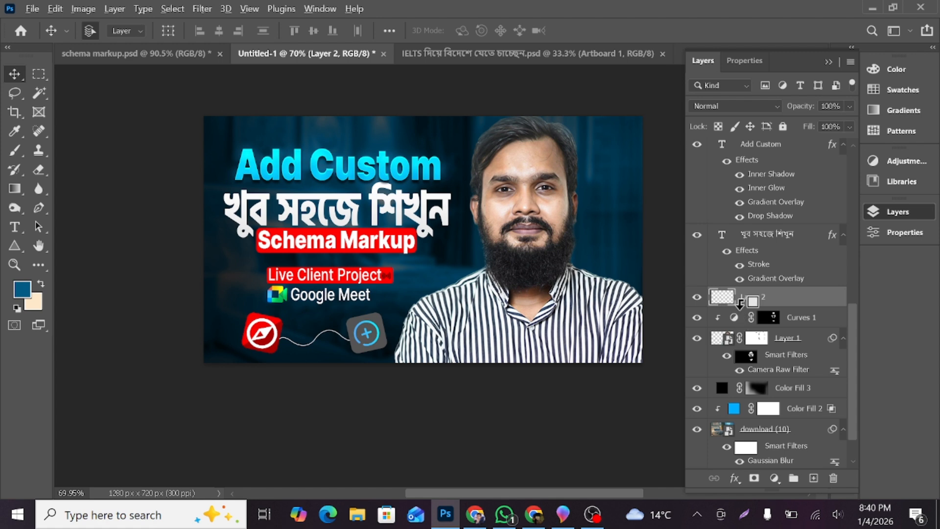
{"action": "left_click", "coordinate": [737, 106]}
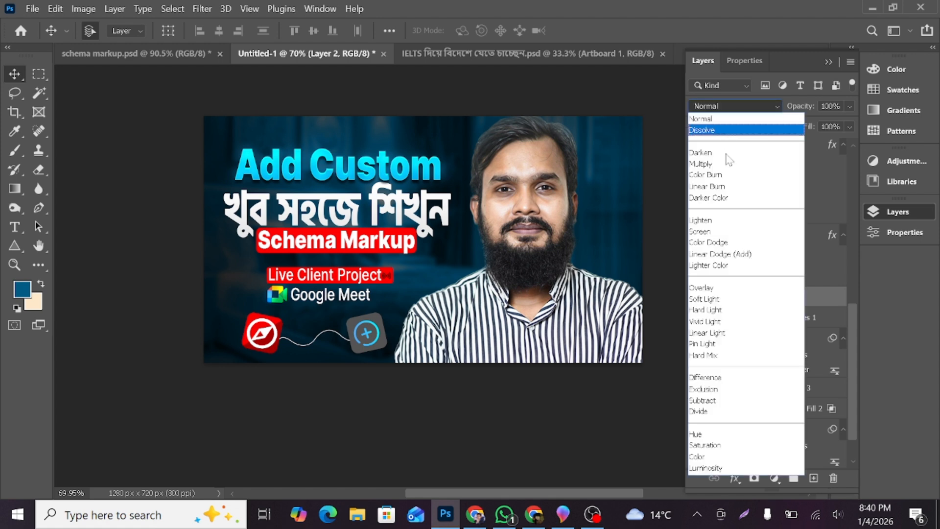
{"action": "left_click", "coordinate": [709, 289]}
Fill the new Overlay layer with 50% gray and duplicate it.
{"action": "left_click", "coordinate": [57, 8]}
{"action": "left_click", "coordinate": [98, 221]}
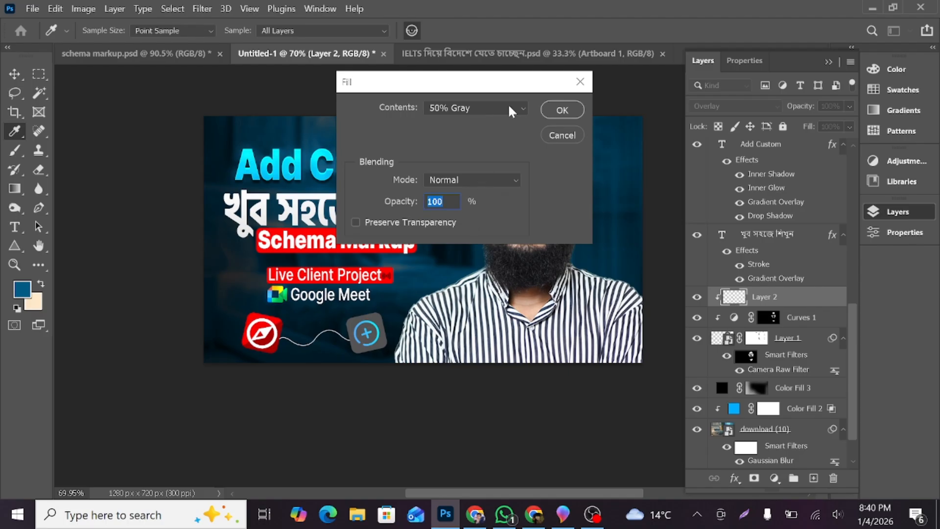
{"action": "left_click", "coordinate": [561, 112]}
{"action": "key", "text": "v"}
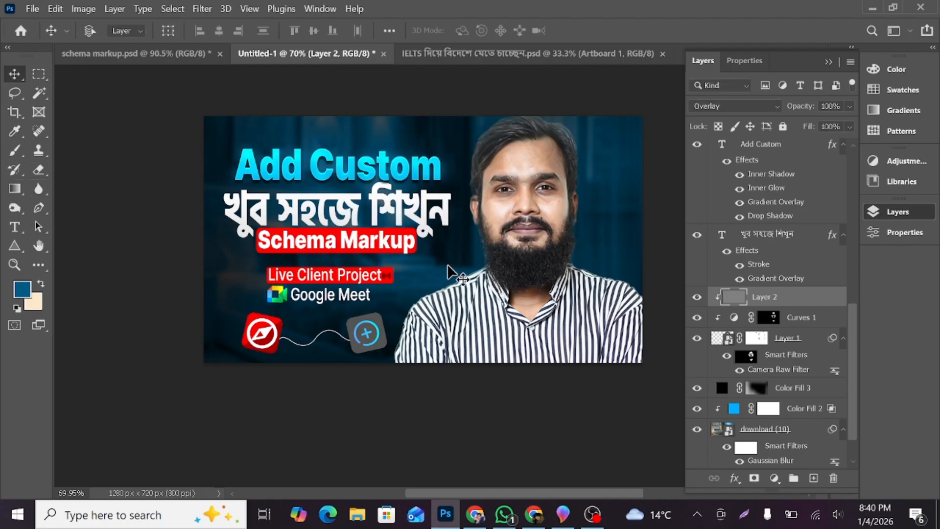
{"action": "key", "text": "ctrl+j"}
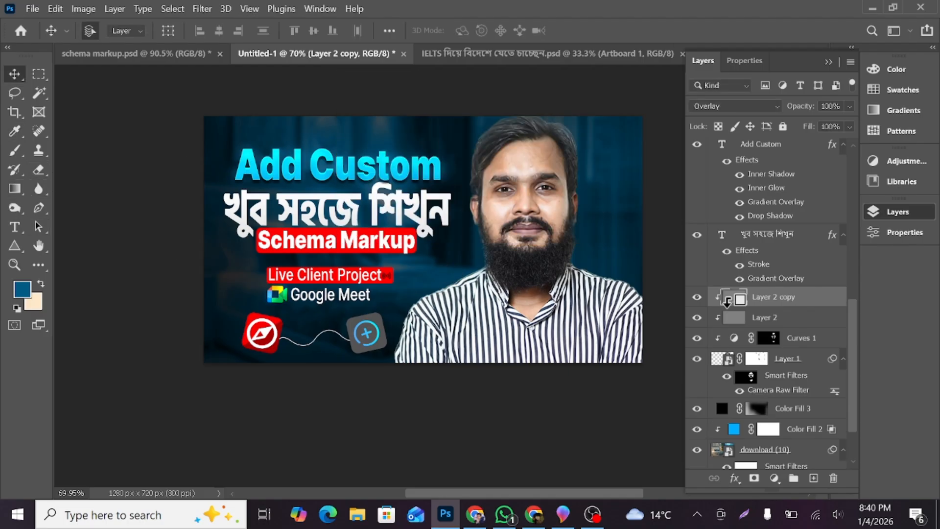
Dodge the man's cheeks and forehead on Layer 2 copy using a 35 px brush, Midtones range and 50% exposure.
{"action": "scroll", "coordinate": [563, 279], "scroll_direction": "up", "scroll_amount": 3}
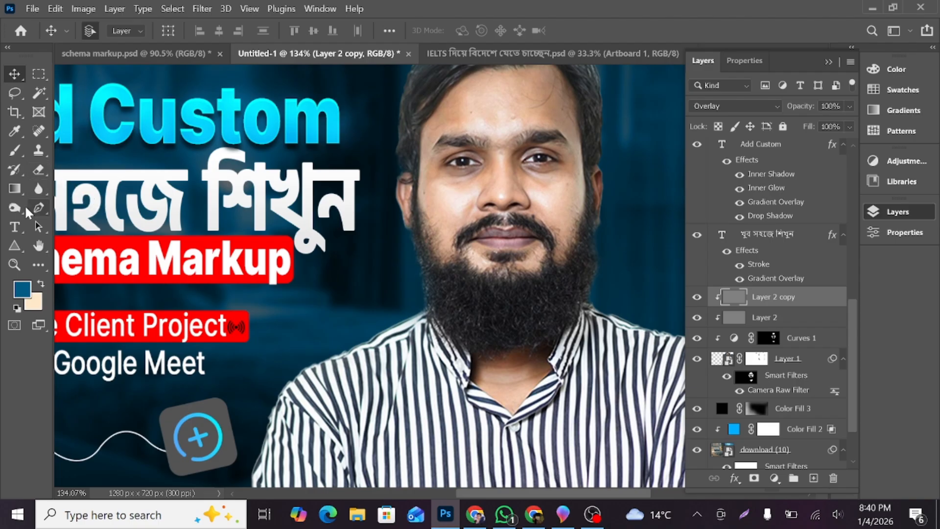
{"action": "left_click", "coordinate": [15, 208]}
{"action": "left_click", "coordinate": [63, 208]}
{"action": "scroll", "coordinate": [539, 267], "scroll_direction": "up", "scroll_amount": 3}
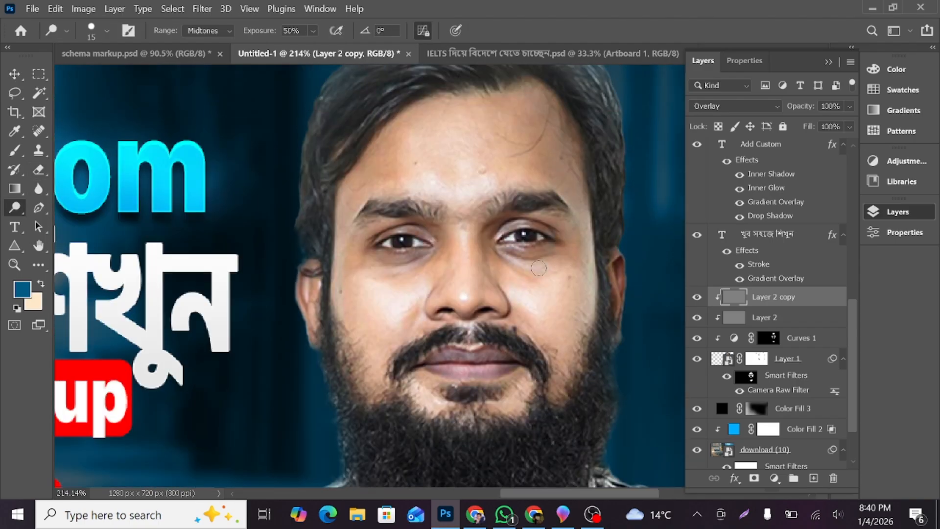
{"action": "mouse_move", "coordinate": [544, 285]}
{"action": "left_mouse_down"}
{"action": "mouse_move", "coordinate": [567, 291]}
{"action": "mouse_move", "coordinate": [556, 308]}
{"action": "left_mouse_up"}
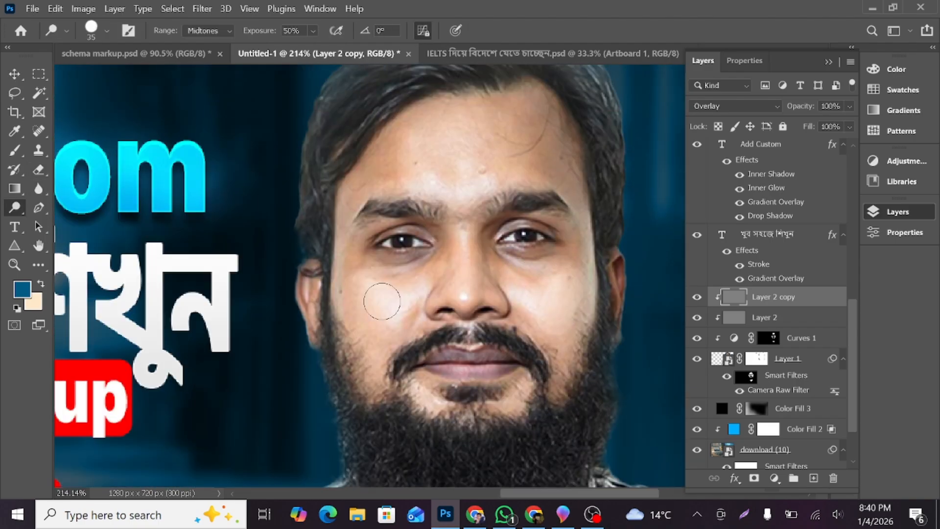
{"action": "mouse_move", "coordinate": [382, 301]}
{"action": "left_mouse_down"}
{"action": "mouse_move", "coordinate": [375, 328]}
{"action": "mouse_move", "coordinate": [388, 306]}
{"action": "left_mouse_up"}
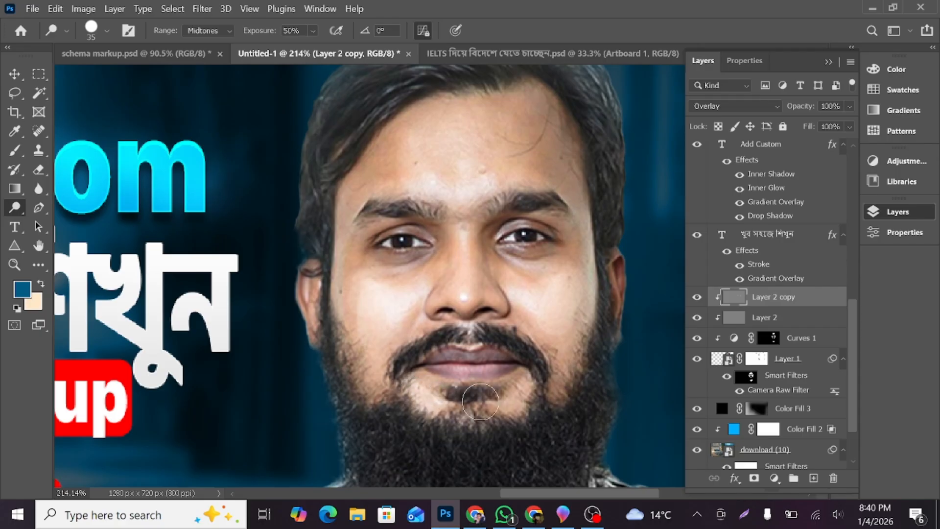
{"action": "mouse_move", "coordinate": [481, 137]}
{"action": "left_mouse_down"}
{"action": "mouse_move", "coordinate": [441, 132]}
{"action": "mouse_move", "coordinate": [498, 131]}
{"action": "left_mouse_up"}
Lower the opacity of Layer 2 copy to 12% to soften the dodged highlights.
{"action": "scroll", "coordinate": [385, 148], "scroll_direction": "down", "scroll_amount": 3}
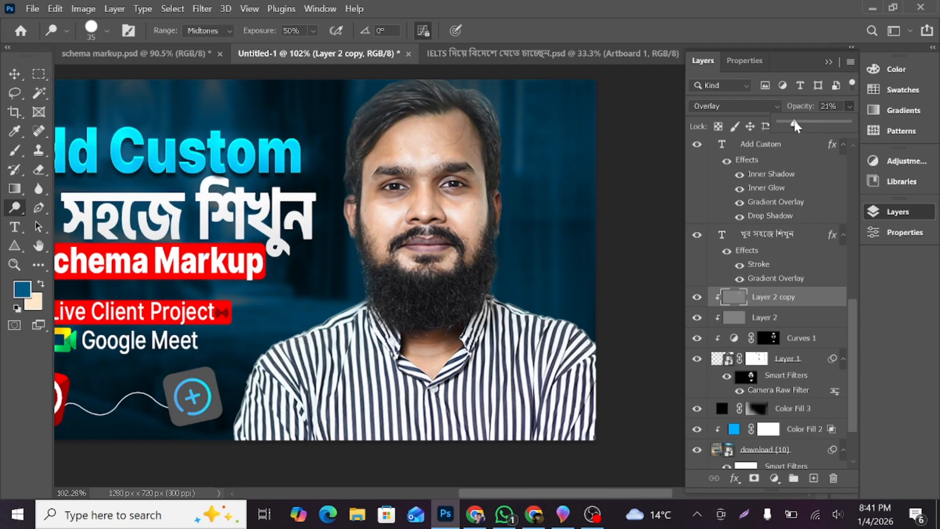
{"action": "left_click_drag", "start_coordinate": [795, 120], "coordinate": [790, 122]}
{"action": "scroll", "coordinate": [580, 201], "scroll_direction": "down", "scroll_amount": 2}
{"action": "left_click", "coordinate": [13, 73]}
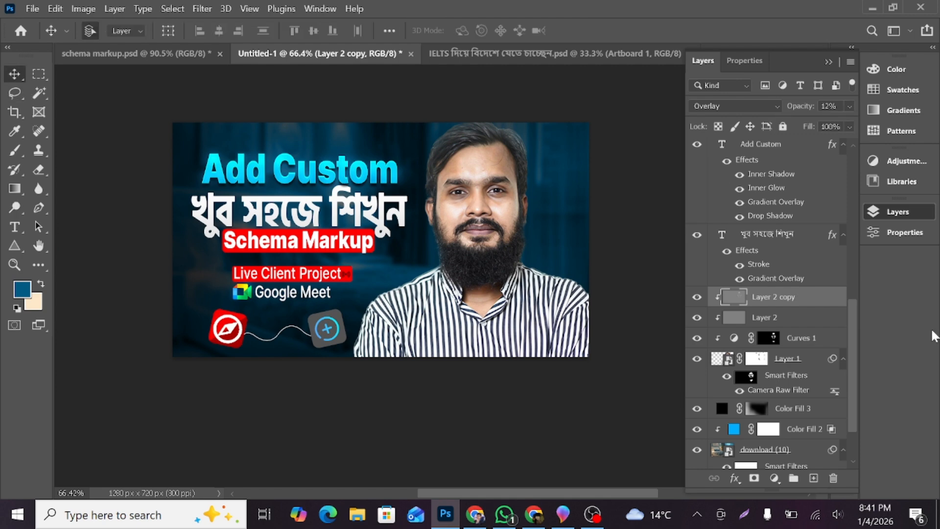
Burn the darker areas around the man's face and beard on Layer 2 with a 70 px brush, Midtones range and 100% exposure.
{"action": "left_click", "coordinate": [729, 318]}
{"action": "scroll", "coordinate": [382, 296], "scroll_direction": "up", "scroll_amount": 2}
{"action": "left_click", "coordinate": [14, 207]}
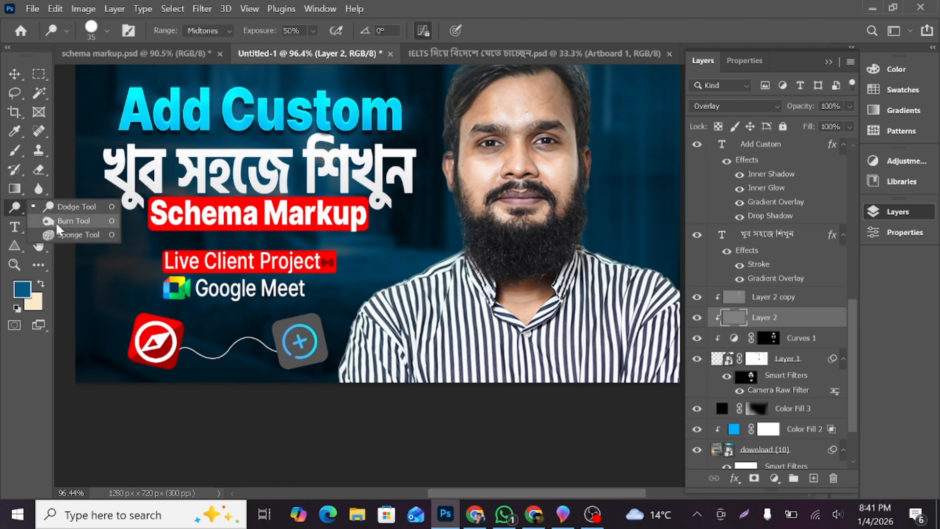
{"action": "left_click", "coordinate": [69, 221]}
{"action": "scroll", "coordinate": [499, 243], "scroll_direction": "up", "scroll_amount": 4}
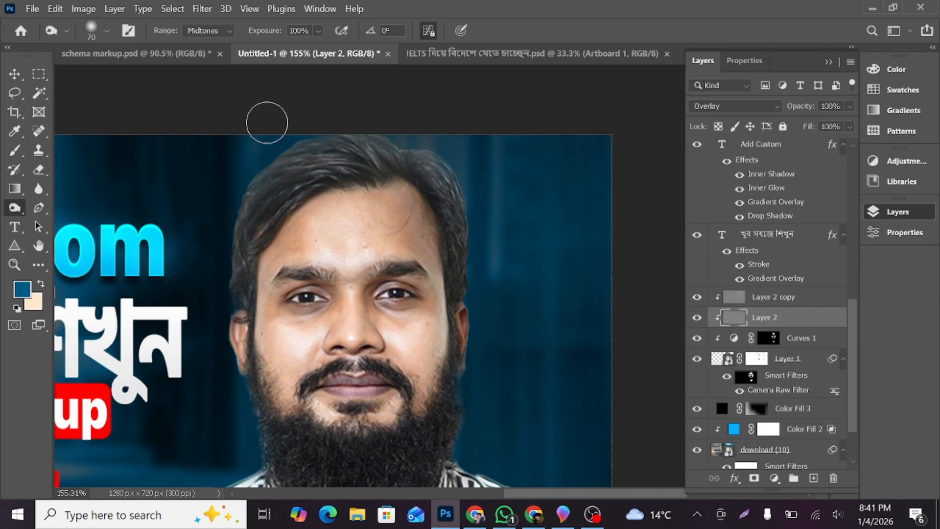
{"action": "scroll", "coordinate": [212, 274], "scroll_direction": "down", "scroll_amount": 2}
{"action": "scroll", "coordinate": [410, 322], "scroll_direction": "up", "scroll_amount": 3}
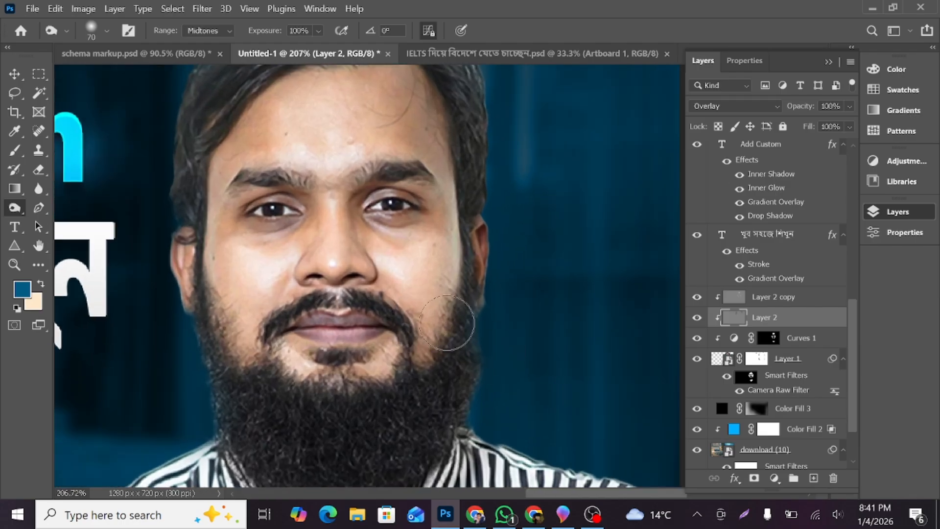
{"action": "scroll", "coordinate": [492, 343], "scroll_direction": "down", "scroll_amount": 1}
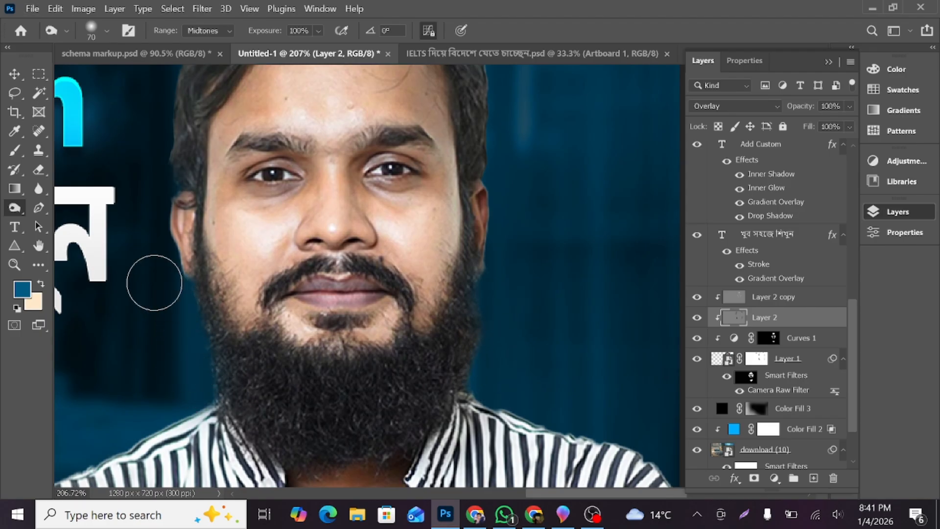
{"action": "scroll", "coordinate": [153, 279], "scroll_direction": "down", "scroll_amount": 2}
{"action": "scroll", "coordinate": [173, 130], "scroll_direction": "down", "scroll_amount": 4}
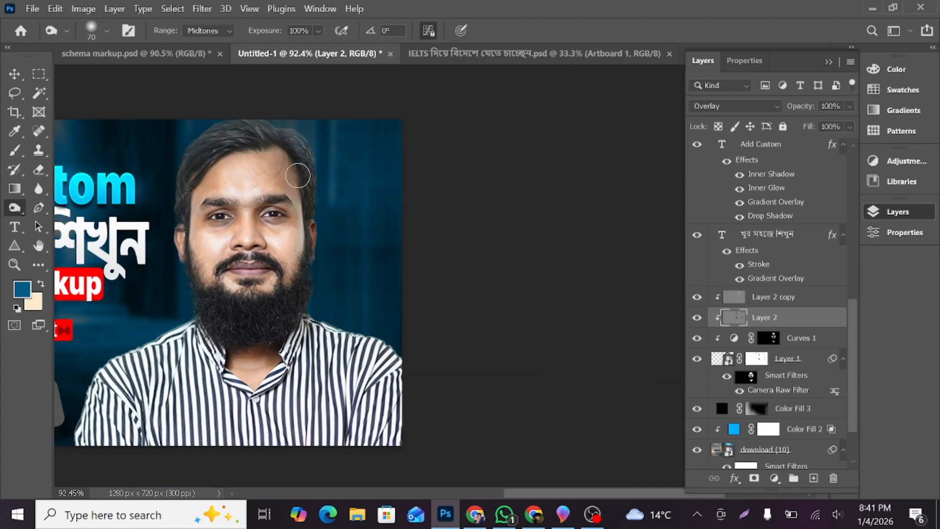
{"action": "scroll", "coordinate": [358, 253], "scroll_direction": "up", "scroll_amount": 3}
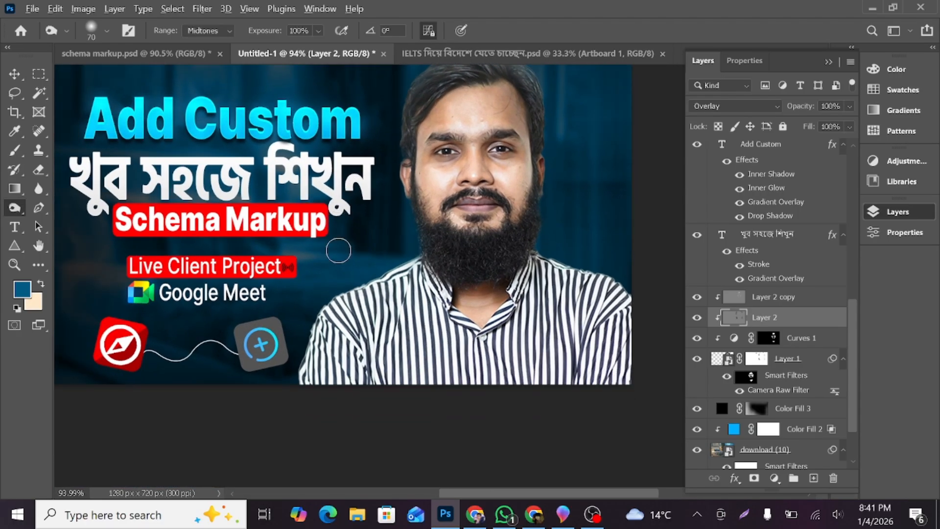
{"action": "left_click_drag", "start_coordinate": [341, 253], "coordinate": [382, 289]}
Copy the Shape 2 and Vector Smart Object layers from schema markup.psd into the Untitled-1 document.
{"action": "left_click", "coordinate": [828, 62]}
{"action": "left_click", "coordinate": [162, 53]}
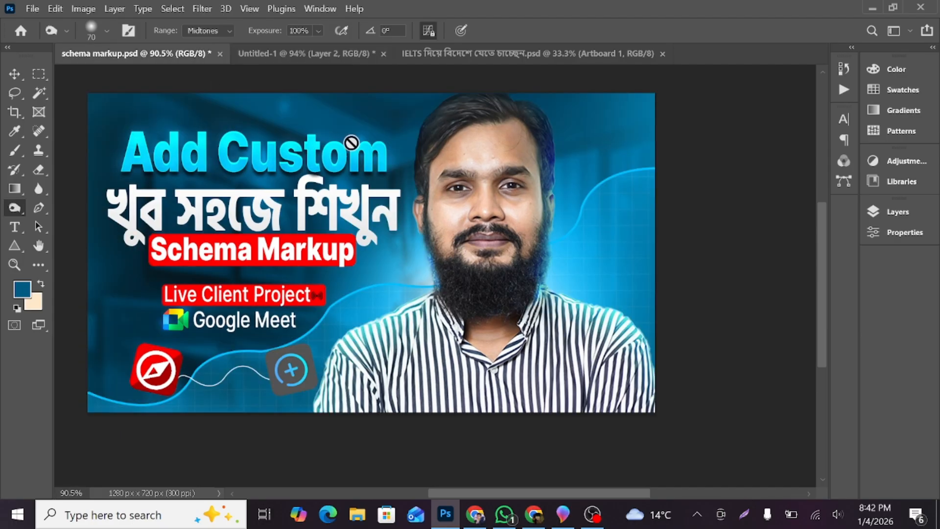
{"action": "left_click", "coordinate": [898, 211]}
{"action": "scroll", "coordinate": [713, 287], "scroll_direction": "down", "scroll_amount": 10}
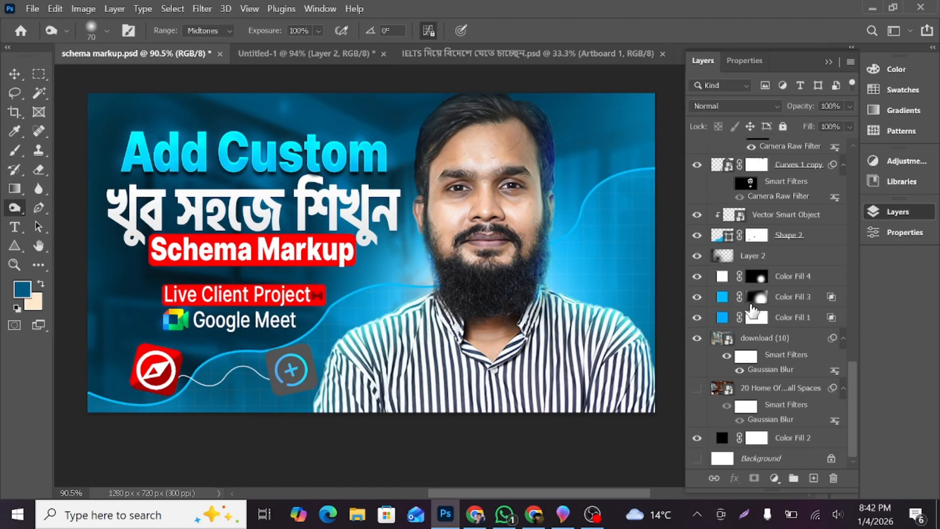
{"action": "left_click", "coordinate": [790, 237]}
{"action": "left_click", "coordinate": [783, 215], "text": "shift"}
{"action": "left_click_drag", "start_coordinate": [783, 215], "coordinate": [582, 232]}
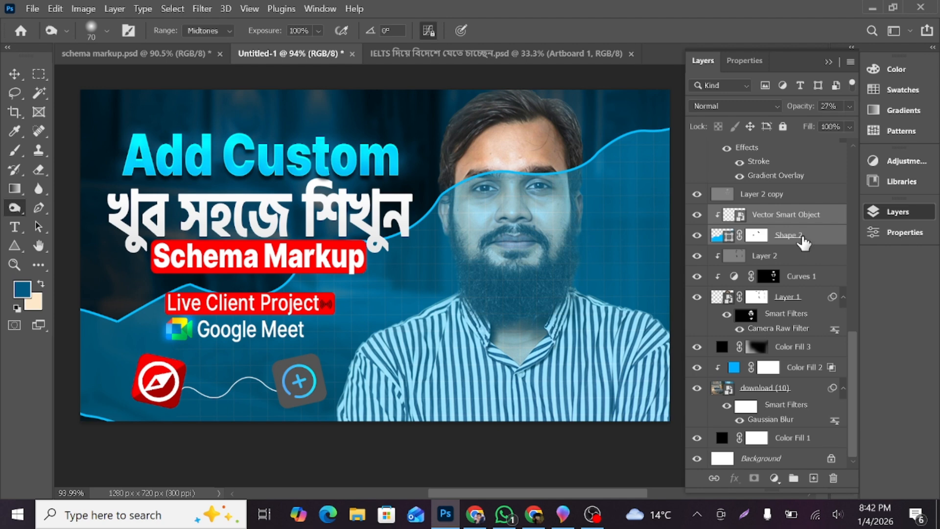
Move Shape 2 and Vector Smart Object to the top of the layer stack and show the wave's path with the Pen tool.
{"action": "left_click_drag", "start_coordinate": [803, 241], "coordinate": [780, 141]}
{"action": "key", "text": "ctrl+0"}
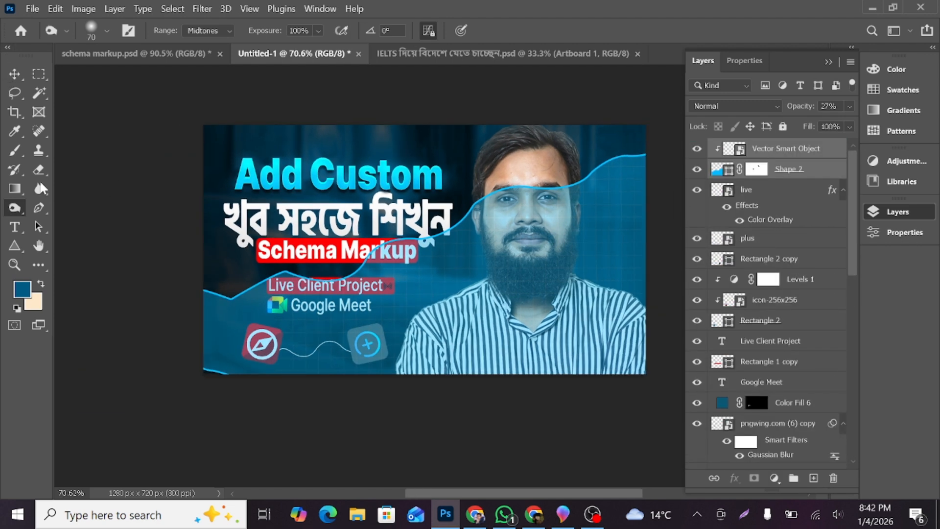
{"action": "key", "text": "p"}
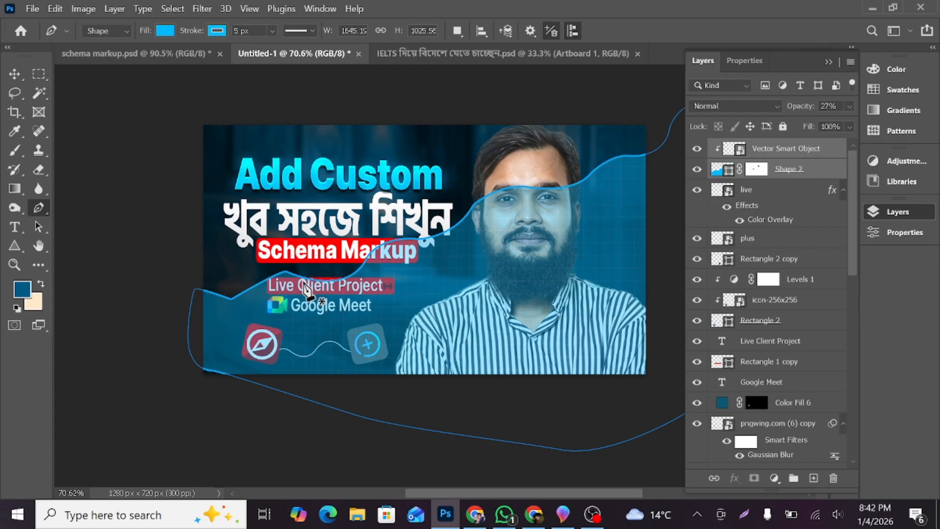
{"action": "scroll", "coordinate": [238, 347], "scroll_direction": "down", "scroll_amount": 3}
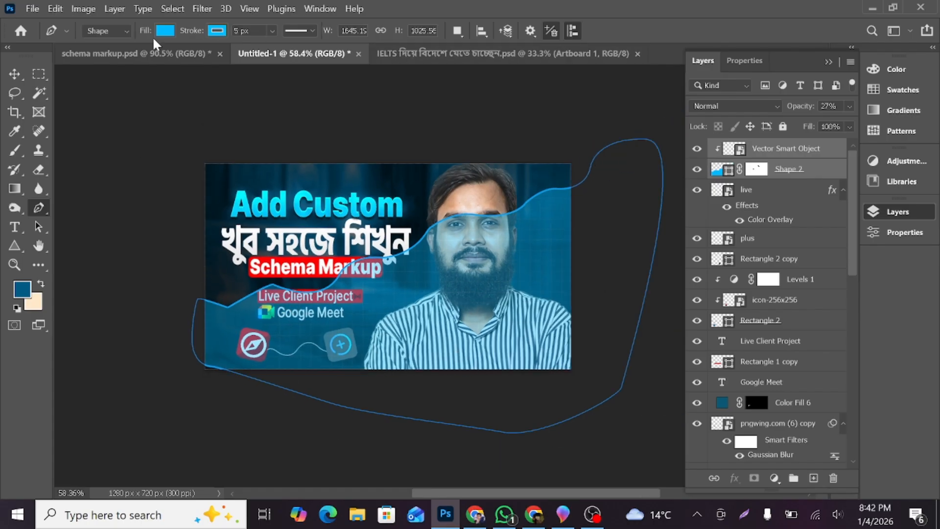
Try 100% fill on Shape 2 and 100% opacity on Vector Smart Object, reverting both.
{"action": "left_click", "coordinate": [821, 173]}
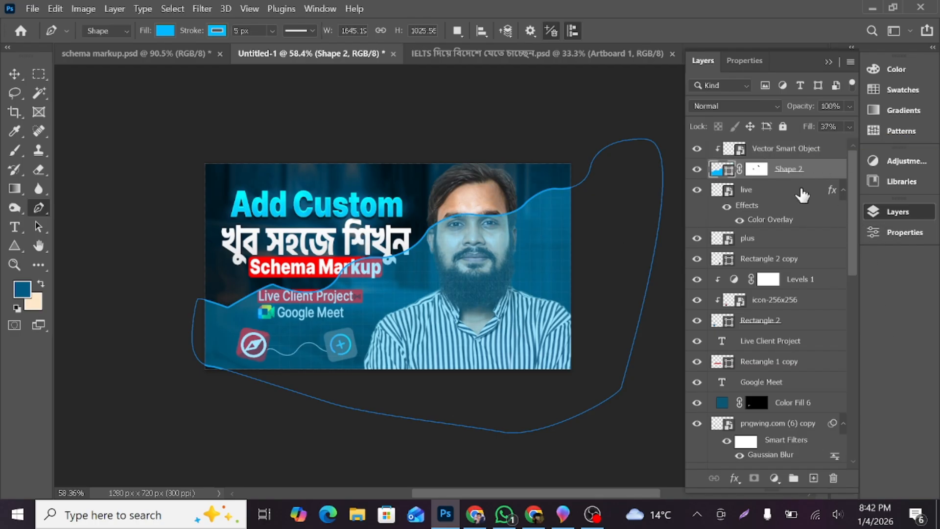
{"action": "left_click", "coordinate": [849, 127]}
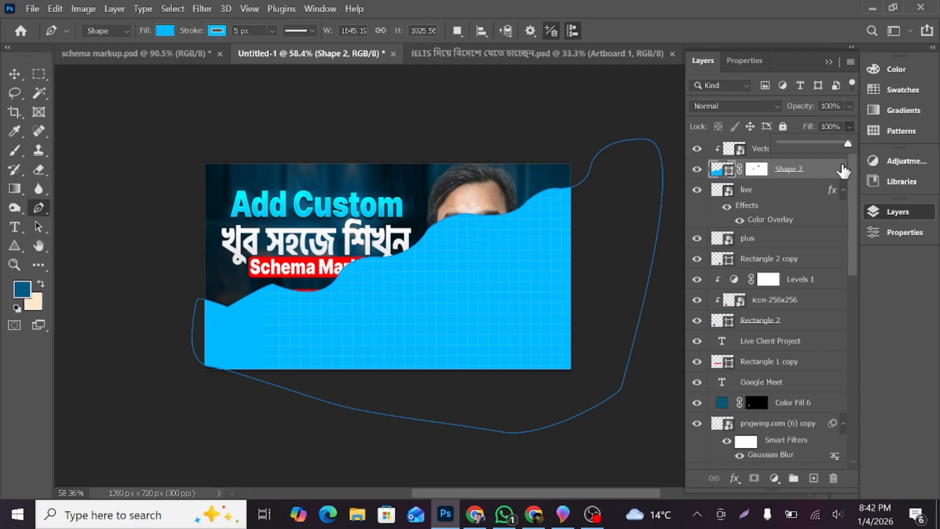
{"action": "left_click_drag", "start_coordinate": [842, 165], "coordinate": [803, 171]}
{"action": "left_click", "coordinate": [797, 155]}
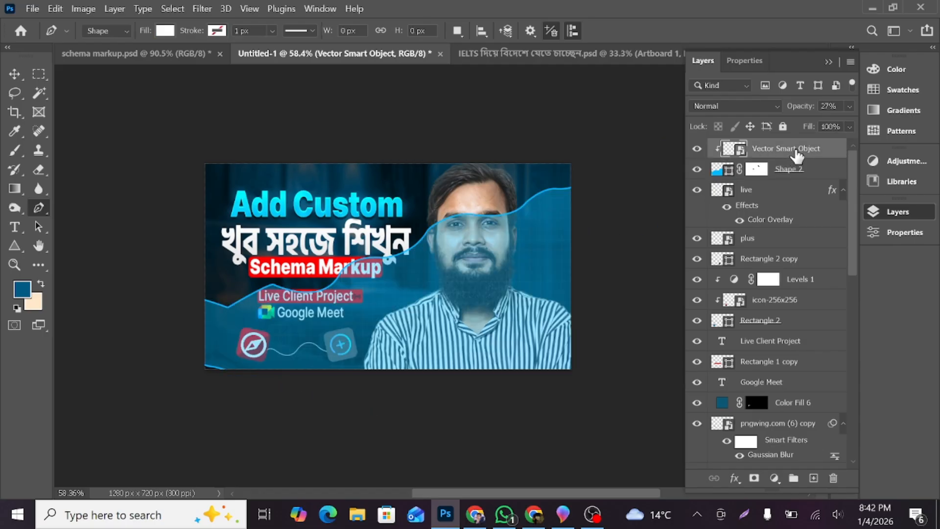
{"action": "left_click", "coordinate": [849, 107]}
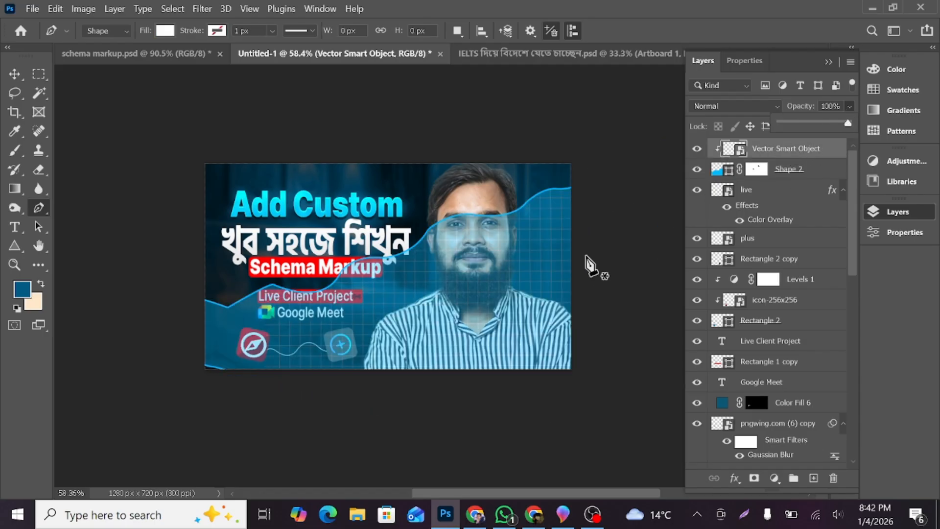
{"action": "key", "text": "Escape"}
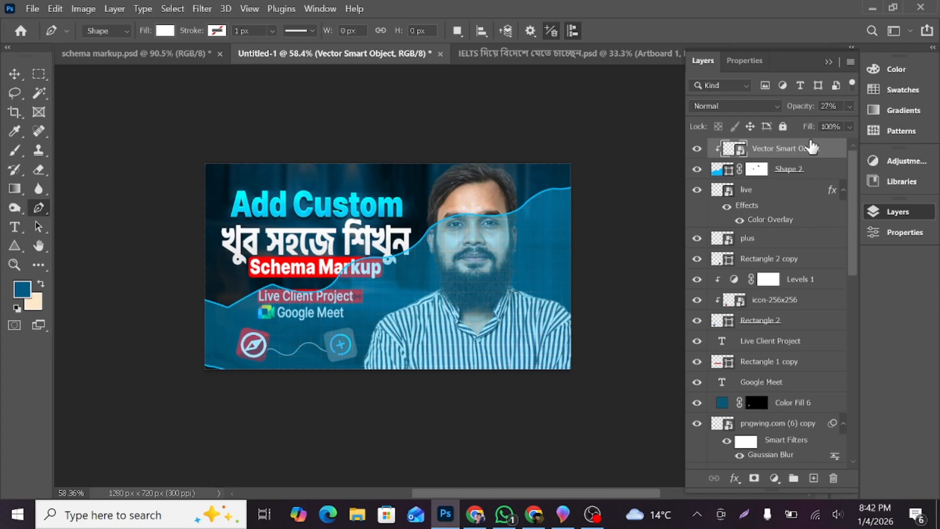
Move Shape 2 and Vector Smart Object directly beneath Layer 1 so the wave sits behind the man.
{"action": "key", "text": "v"}
{"action": "left_click_drag", "start_coordinate": [818, 149], "coordinate": [771, 369]}
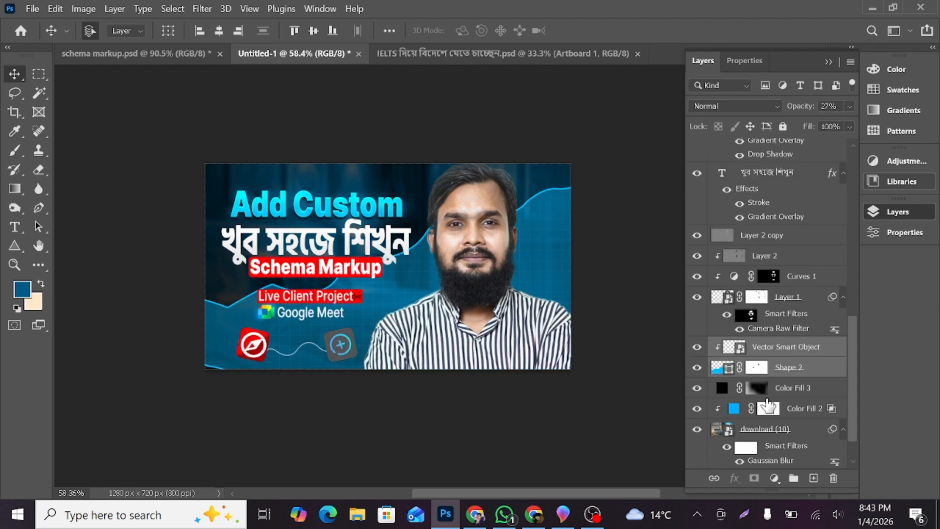
{"action": "scroll", "coordinate": [534, 322], "scroll_direction": "up", "scroll_amount": 3}
Transform Shape 2 and its grid together, lowering the wave so it rises from the canvas's lower-left corner to the right edge.
{"action": "key", "text": "ctrl+t"}
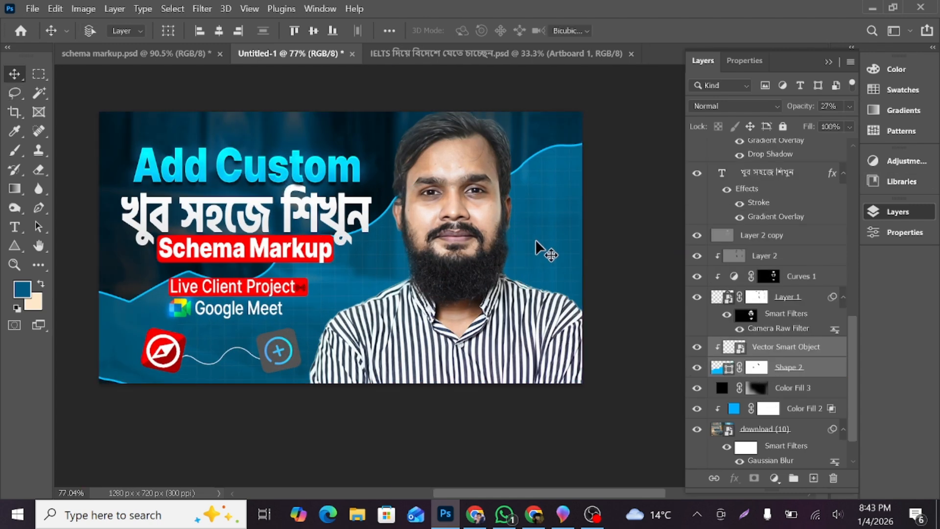
{"action": "left_click_drag", "start_coordinate": [536, 239], "coordinate": [447, 347]}
{"action": "key", "text": "Return"}
{"action": "scroll", "coordinate": [509, 245], "scroll_direction": "down", "scroll_amount": 2}
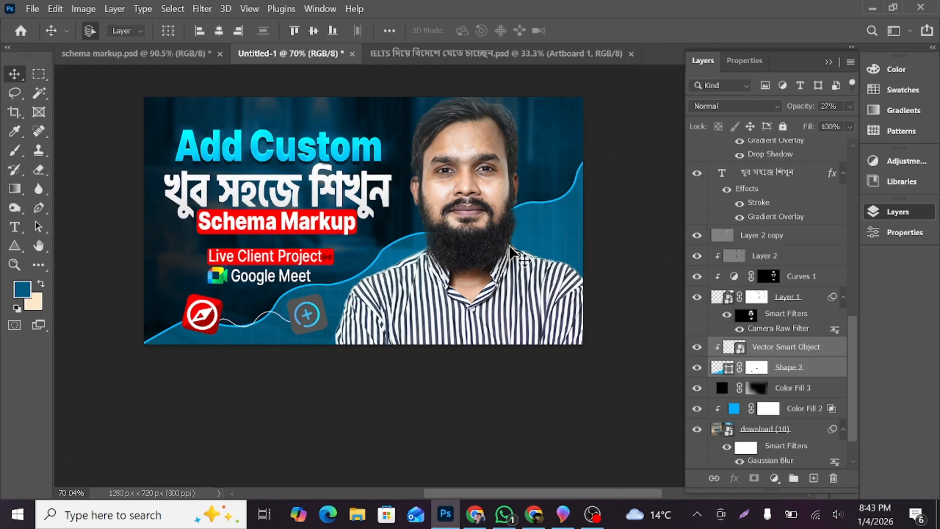
{"action": "scroll", "coordinate": [497, 246], "scroll_direction": "down", "scroll_amount": 1}
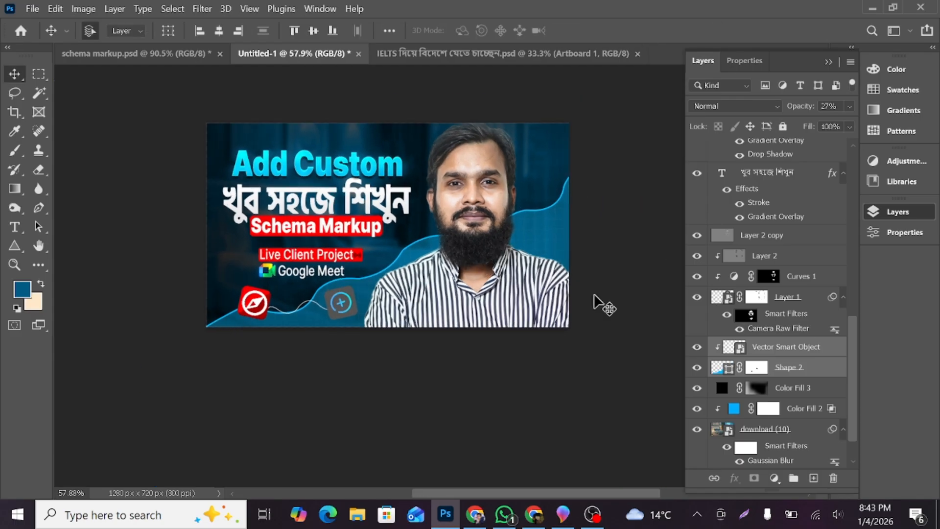
{"action": "scroll", "coordinate": [771, 356], "scroll_direction": "down", "scroll_amount": 2}
{"action": "scroll", "coordinate": [607, 284], "scroll_direction": "up", "scroll_amount": 2}
{"action": "left_click_drag", "start_coordinate": [425, 283], "coordinate": [453, 310]}
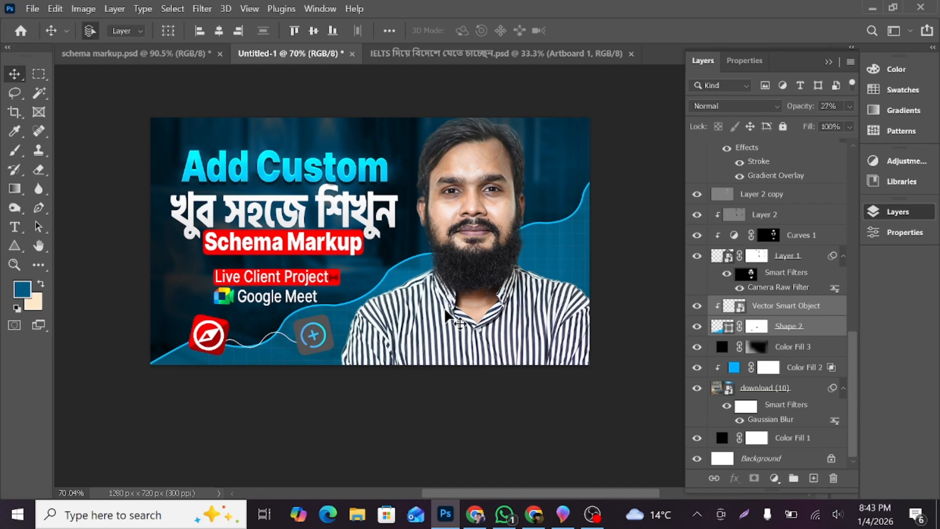
{"action": "scroll", "coordinate": [453, 308], "scroll_direction": "down", "scroll_amount": 1}
{"action": "left_click", "coordinate": [589, 299]}
Add a Solid Color fill layer in 00aeff directly above the Vector Smart Object layer.
{"action": "left_click", "coordinate": [774, 306]}
{"action": "left_click", "coordinate": [774, 478]}
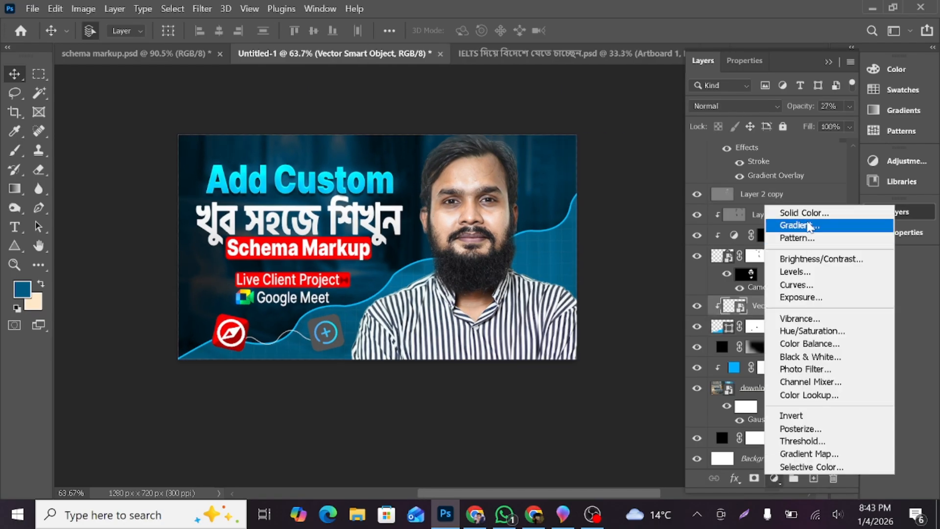
{"action": "left_click", "coordinate": [784, 213]}
{"action": "key", "text": "super+v"}
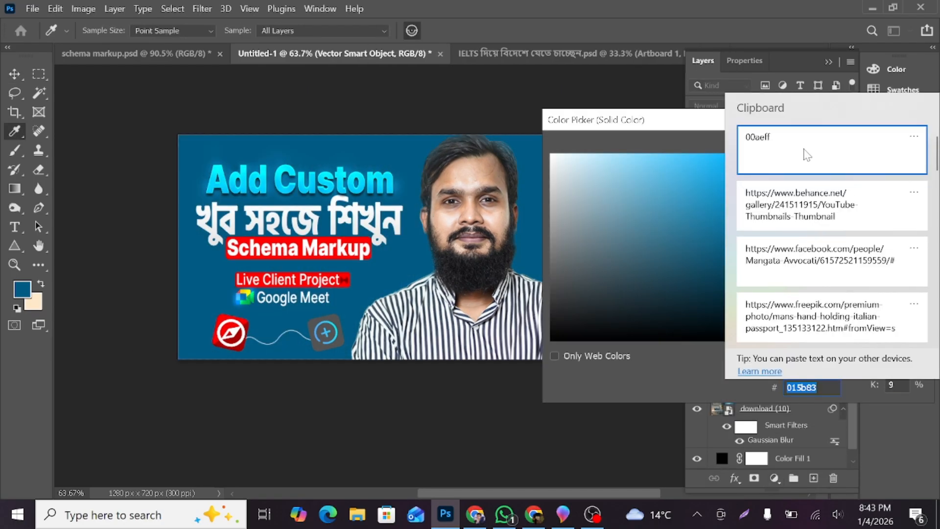
{"action": "left_click", "coordinate": [833, 150]}
{"action": "key", "text": "Return"}
Try Linear Dodge (Add) with an inverted mask on Color Fill 8, then undo both while keeping the fill layer.
{"action": "left_click", "coordinate": [736, 104]}
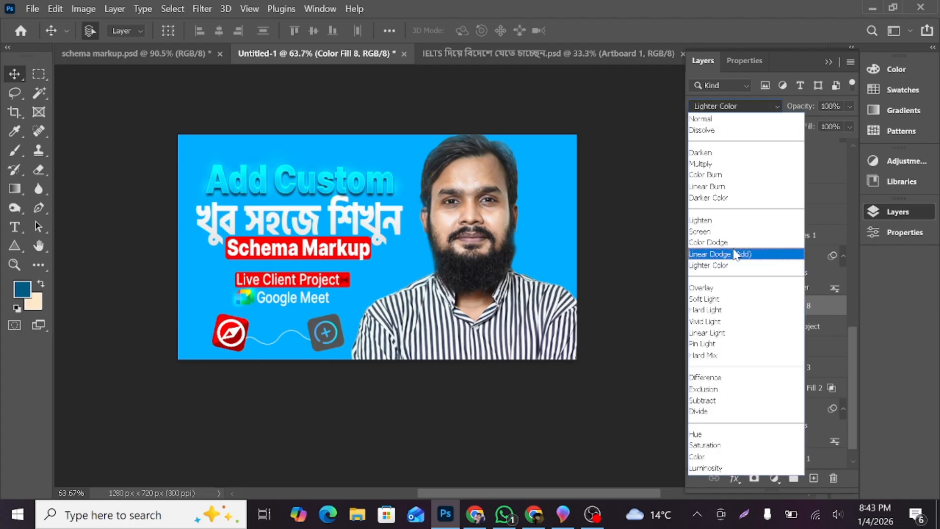
{"action": "left_click", "coordinate": [737, 255]}
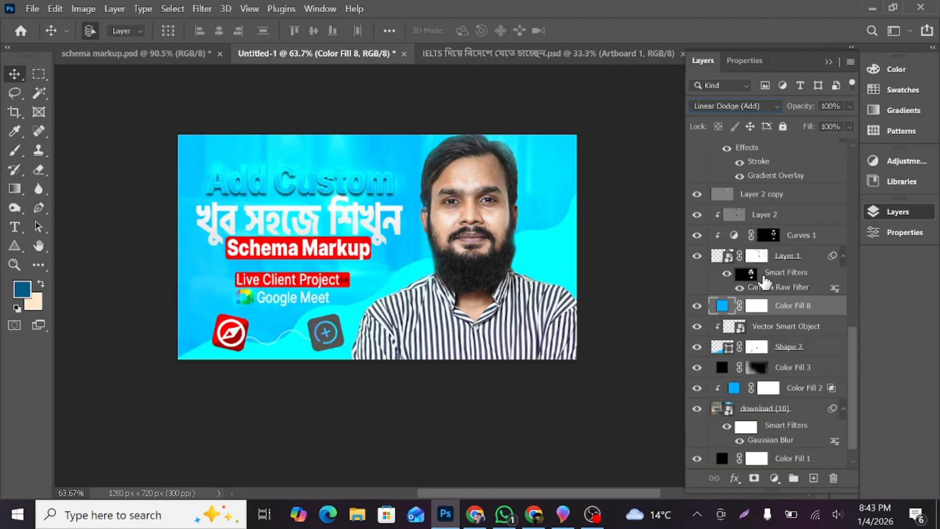
{"action": "left_click", "coordinate": [754, 306]}
{"action": "key", "text": "ctrl+i"}
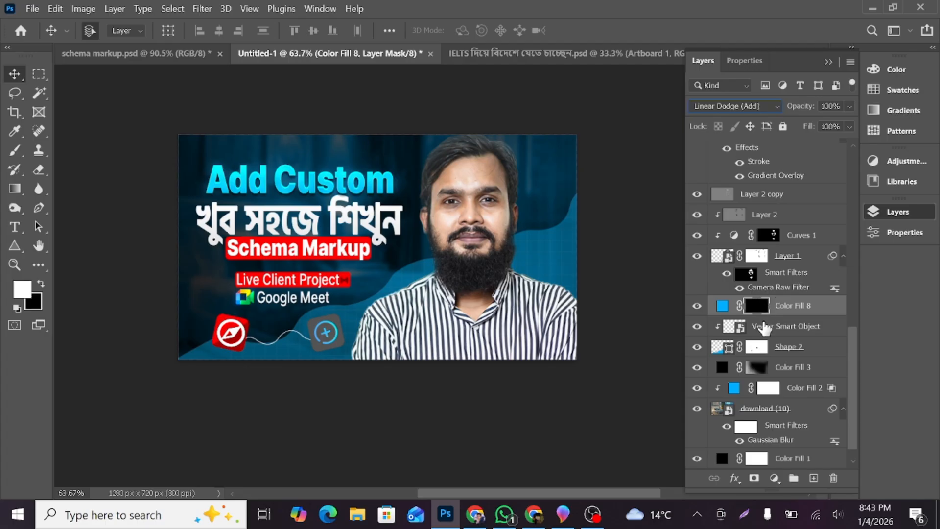
{"action": "key", "text": "ctrl+z"}
{"action": "key", "text": "ctrl+z"}
{"action": "key", "text": "ctrl+z"}
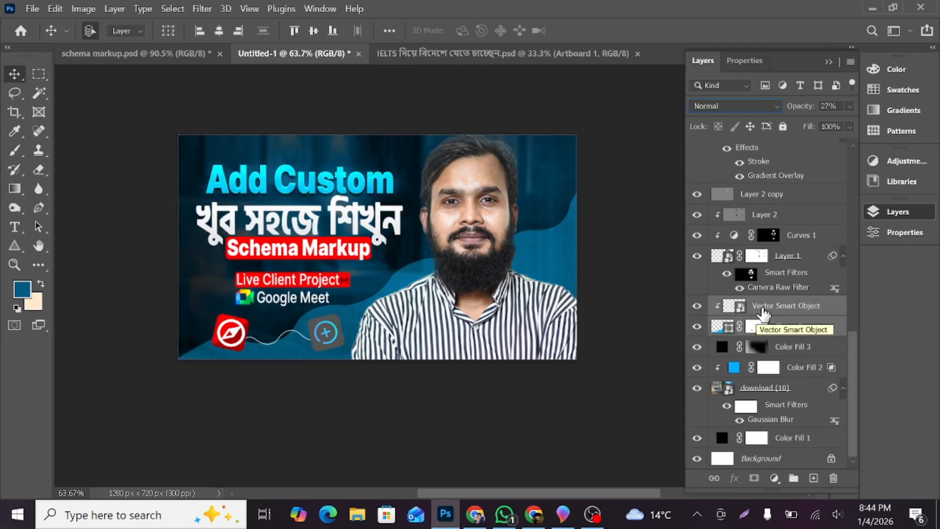
{"action": "key", "text": "ctrl+shift+z"}
Set Color Fill 8 to Linear Dodge (Add) blending and invert its layer mask to black.
{"action": "left_click", "coordinate": [757, 305]}
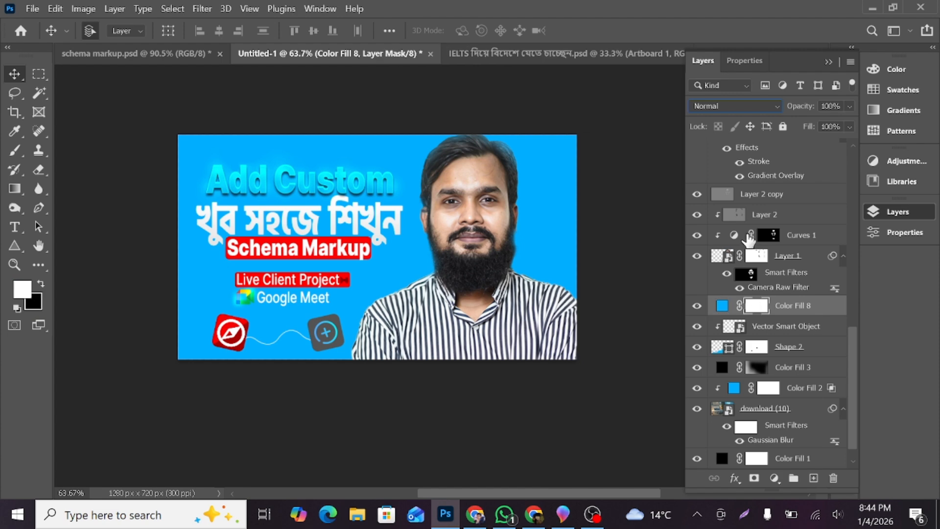
{"action": "left_click", "coordinate": [728, 105]}
{"action": "left_click", "coordinate": [734, 255]}
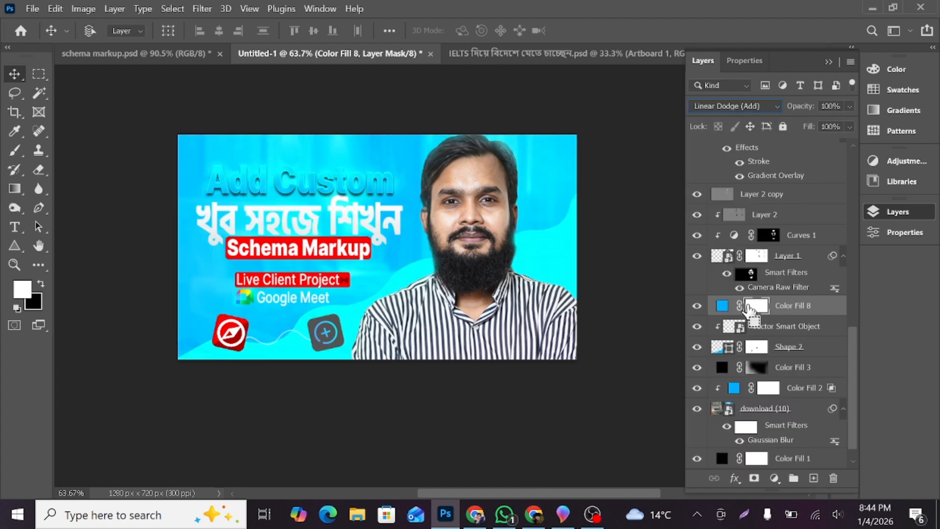
{"action": "key", "text": "ctrl+i"}
{"action": "left_click", "coordinate": [791, 348]}
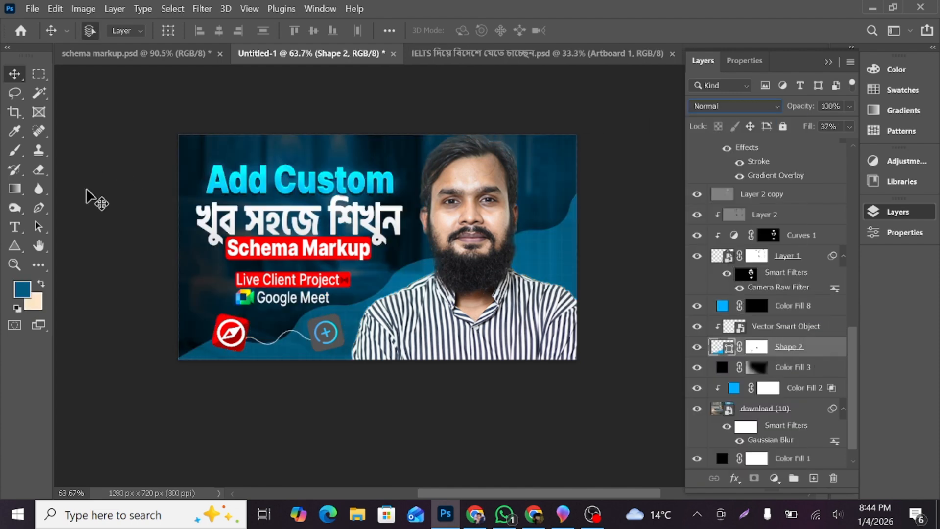
{"action": "key", "text": "p"}
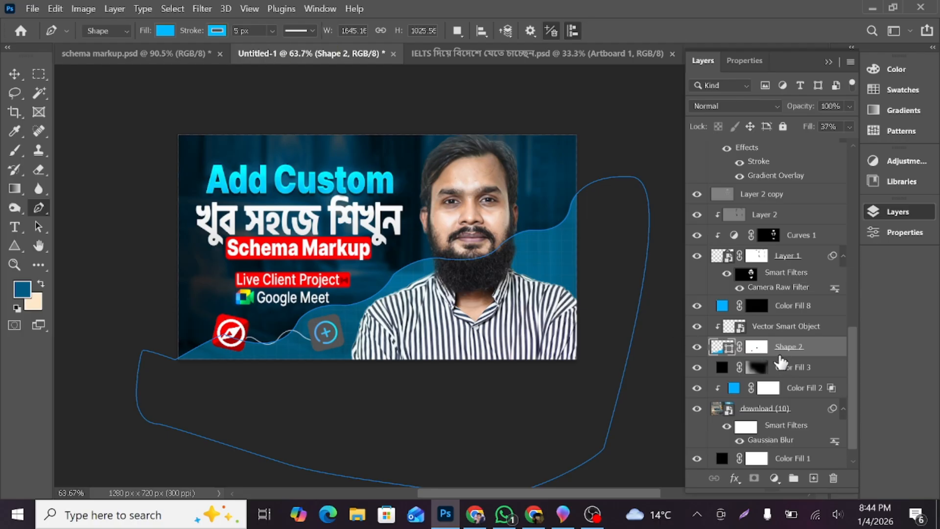
{"action": "left_click", "coordinate": [757, 306]}
{"action": "scroll", "coordinate": [518, 314], "scroll_direction": "up", "scroll_amount": 3}
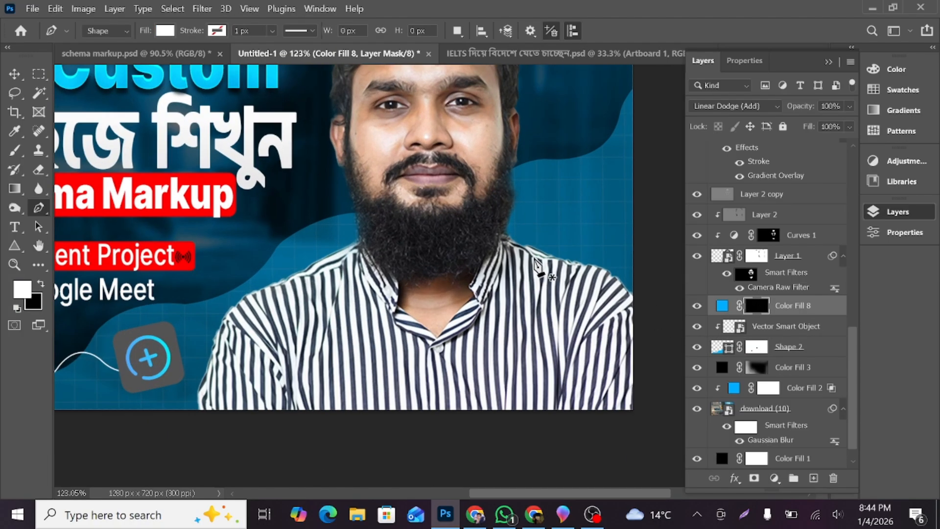
{"action": "left_click", "coordinate": [586, 214]}
{"action": "key", "text": "ctrl+z"}
{"action": "left_click", "coordinate": [14, 73]}
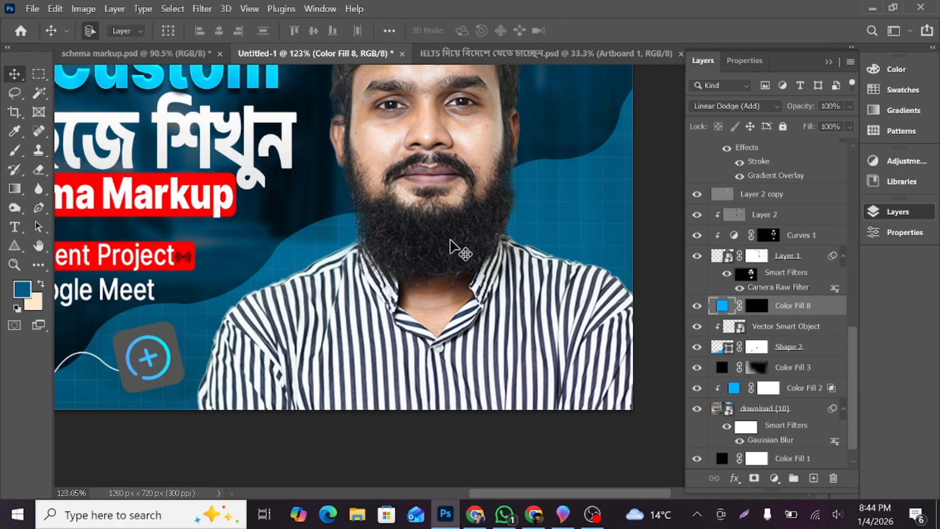
{"action": "scroll", "coordinate": [450, 253], "scroll_direction": "down", "scroll_amount": 2}
Replace the current wave with the Shape 2 and Vector Smart Object layers copied from schema markup.psd, deleting the older pair.
{"action": "left_click", "coordinate": [195, 49]}
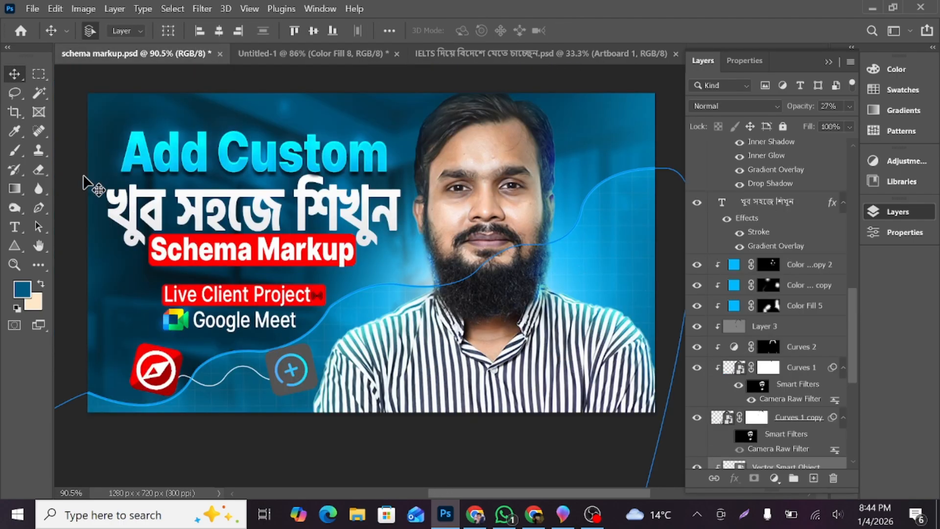
{"action": "scroll", "coordinate": [798, 353], "scroll_direction": "down", "scroll_amount": 4}
{"action": "left_click", "coordinate": [796, 273]}
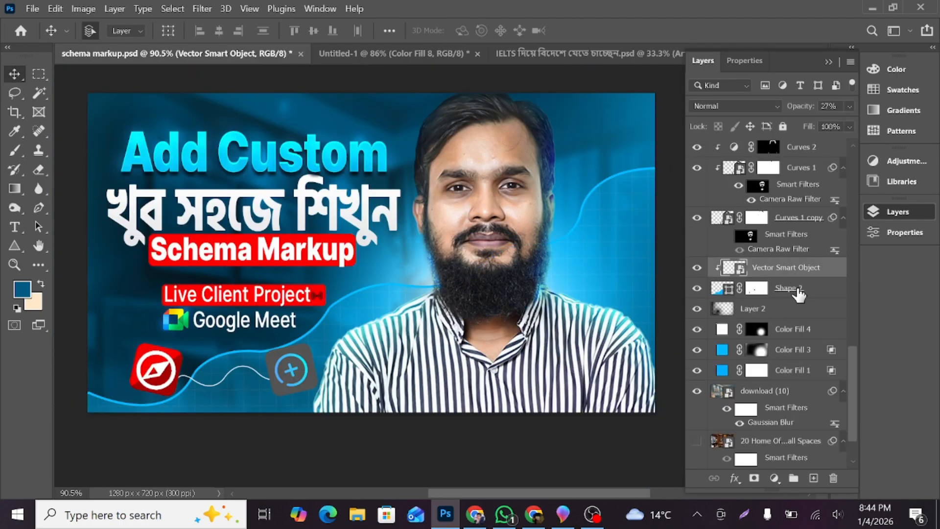
{"action": "left_click", "coordinate": [798, 293], "text": "shift"}
{"action": "left_click_drag", "start_coordinate": [799, 293], "coordinate": [483, 247]}
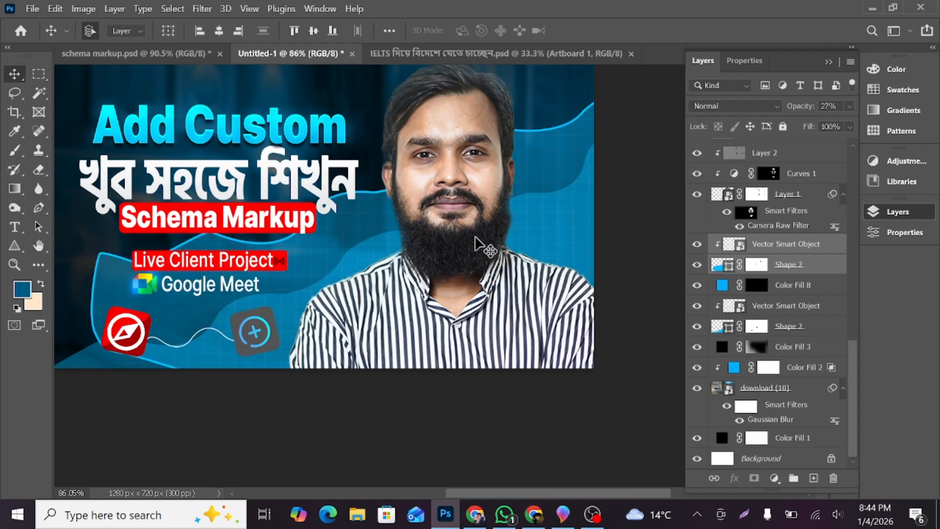
{"action": "scroll", "coordinate": [475, 243], "scroll_direction": "down", "scroll_amount": 2}
{"action": "left_click", "coordinate": [782, 346]}
{"action": "scroll", "coordinate": [797, 313], "scroll_direction": "up", "scroll_amount": 1}
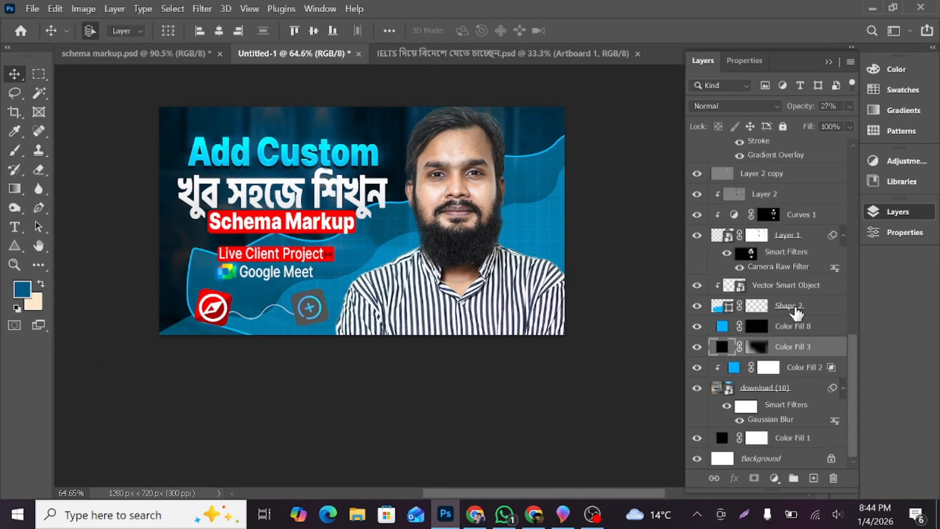
{"action": "left_click", "coordinate": [775, 307]}
{"action": "left_click", "coordinate": [773, 289], "text": "shift"}
{"action": "left_click_drag", "start_coordinate": [521, 235], "coordinate": [461, 264]}
{"action": "key", "text": "ctrl+z"}
{"action": "left_click", "coordinate": [773, 347]}
Transform Shape 2 and Vector Smart Object together, moving the wave so it rises from the canvas's lower-left corner to the right edge.
{"action": "left_click", "coordinate": [778, 305]}
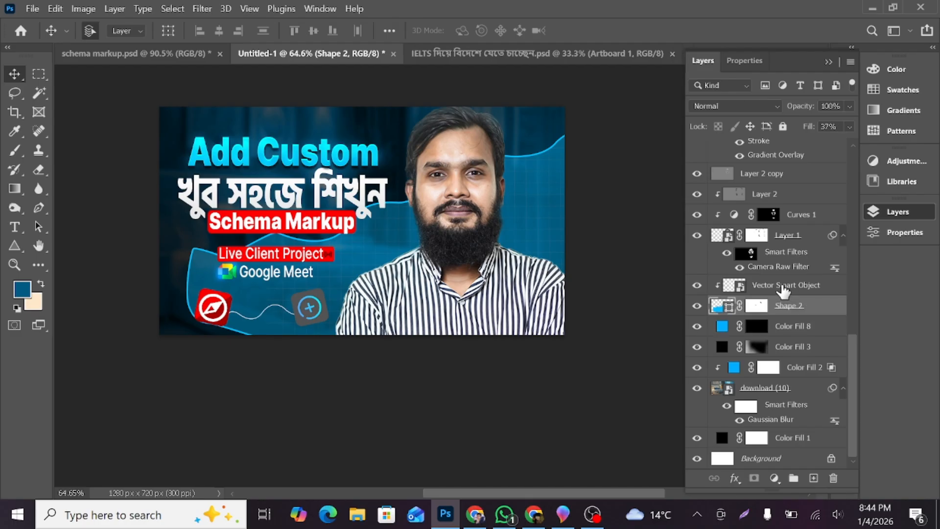
{"action": "left_click", "coordinate": [784, 286], "text": "shift"}
{"action": "key", "text": "ctrl+t"}
{"action": "left_click_drag", "start_coordinate": [546, 244], "coordinate": [437, 338]}
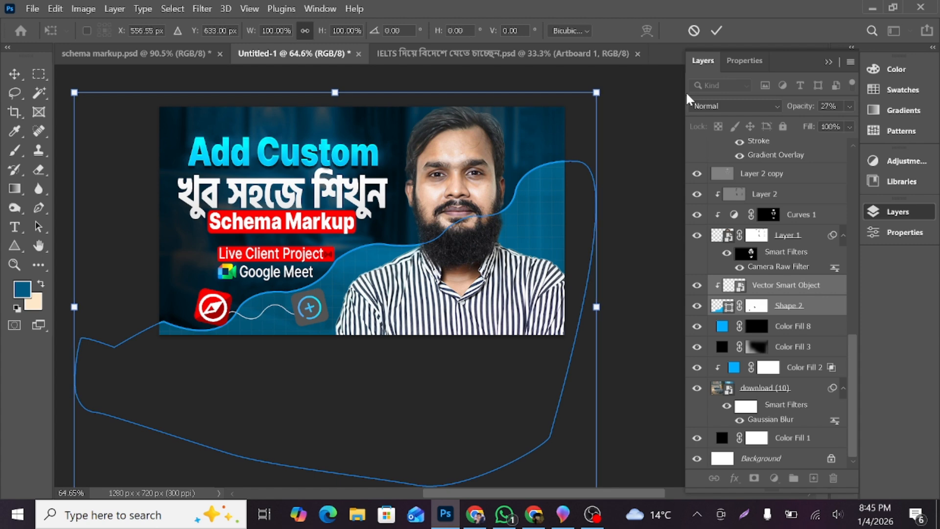
{"action": "left_click", "coordinate": [716, 30]}
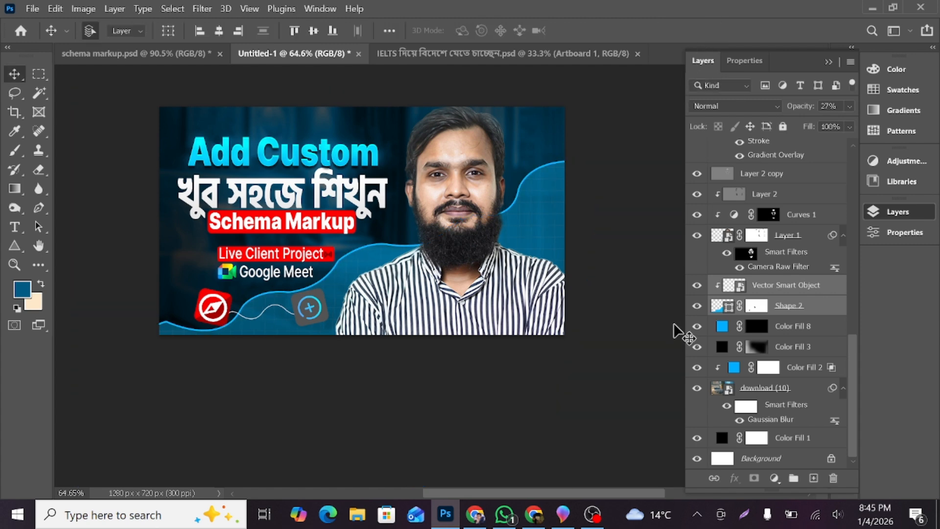
Move Color Fill 8 directly beneath Layer 1 and duplicate it with its black mask.
{"action": "left_click_drag", "start_coordinate": [779, 327], "coordinate": [779, 279]}
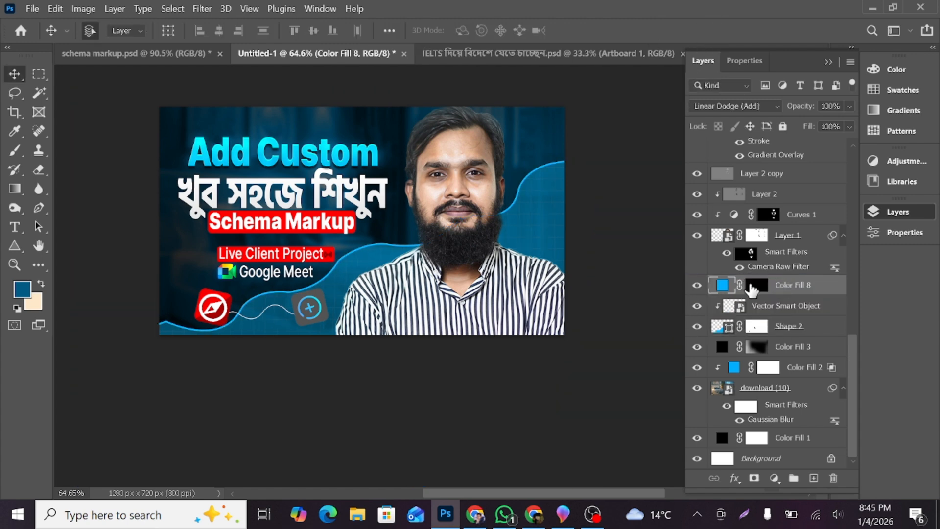
{"action": "left_click", "coordinate": [756, 285]}
{"action": "scroll", "coordinate": [520, 234], "scroll_direction": "up", "scroll_amount": 3}
{"action": "key", "text": "b"}
{"action": "right_click", "coordinate": [425, 214]}
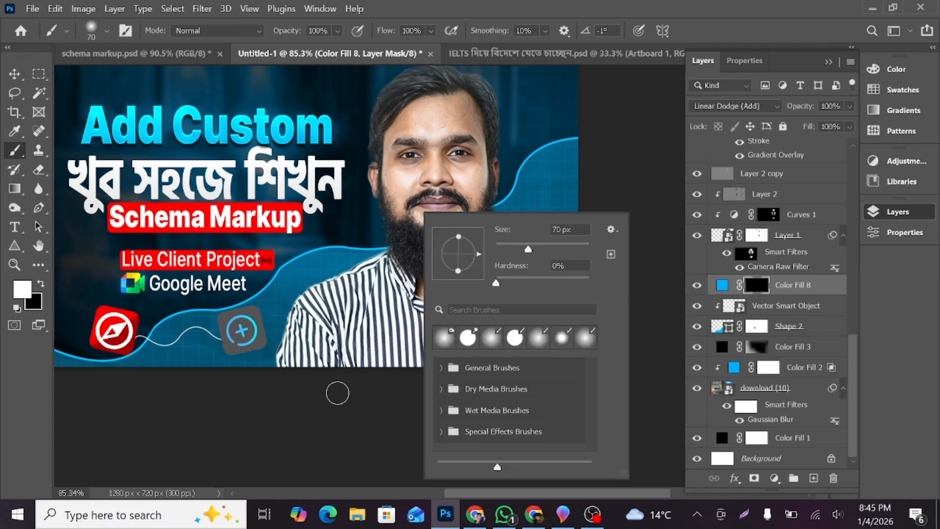
{"action": "left_click", "coordinate": [338, 393]}
{"action": "scroll", "coordinate": [416, 288], "scroll_direction": "up", "scroll_amount": 1}
{"action": "key", "text": "ctrl+j"}
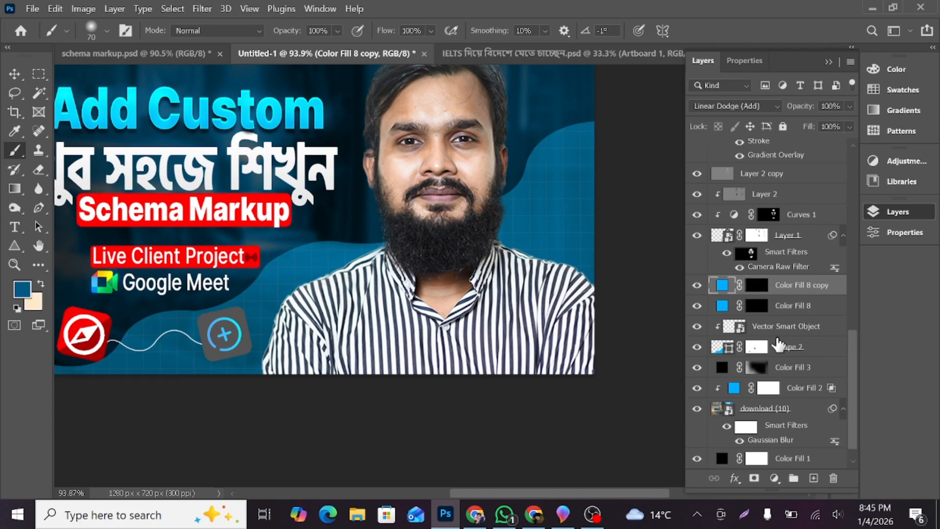
Paint a soft white glow behind the man's chest on the Color Fill 8 mask, enlarging the brush between dabs up to 700 px.
{"action": "left_click", "coordinate": [755, 305]}
{"action": "scroll", "coordinate": [742, 339], "scroll_direction": "up", "scroll_amount": 3}
{"action": "scroll", "coordinate": [743, 340], "scroll_direction": "down", "scroll_amount": 4}
{"action": "scroll", "coordinate": [455, 264], "scroll_direction": "up", "scroll_amount": 2}
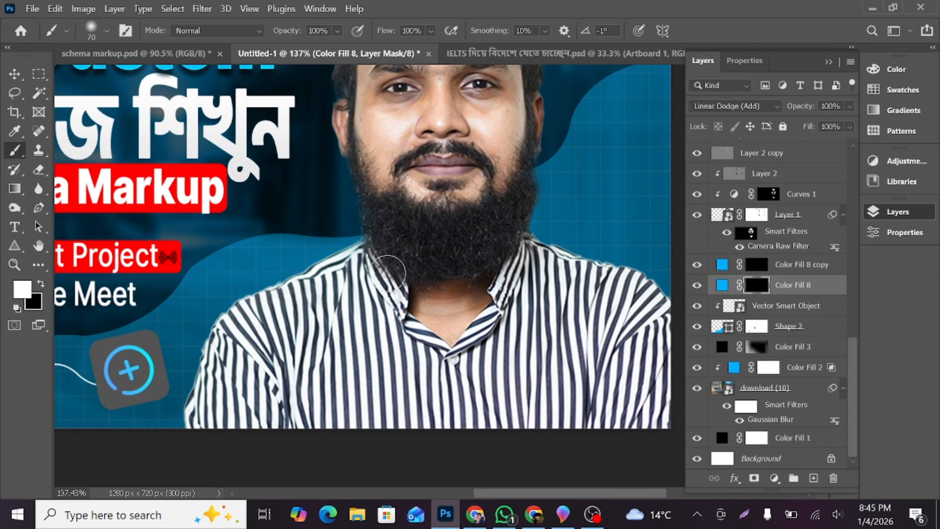
{"action": "scroll", "coordinate": [463, 293], "scroll_direction": "down", "scroll_amount": 2}
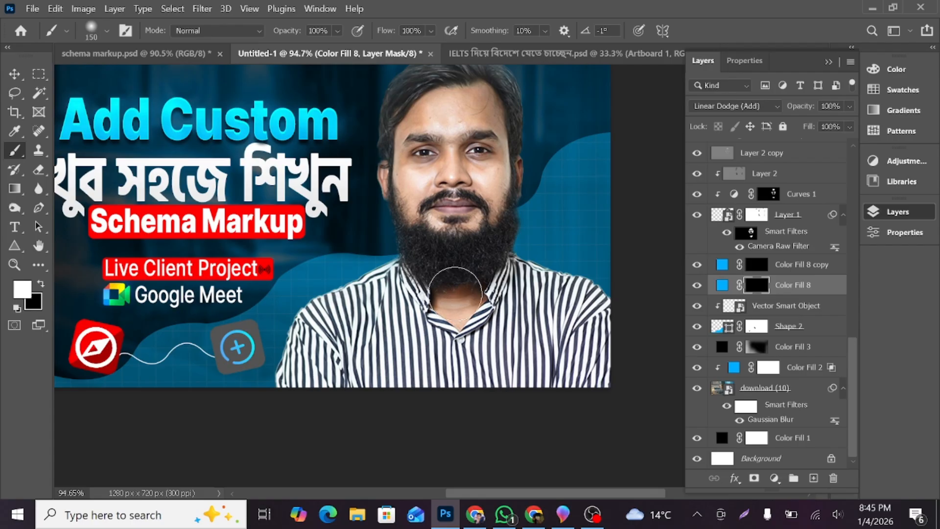
{"action": "left_click", "coordinate": [456, 292]}
{"action": "key", "text": "bracketright"}
{"action": "key", "text": "bracketright"}
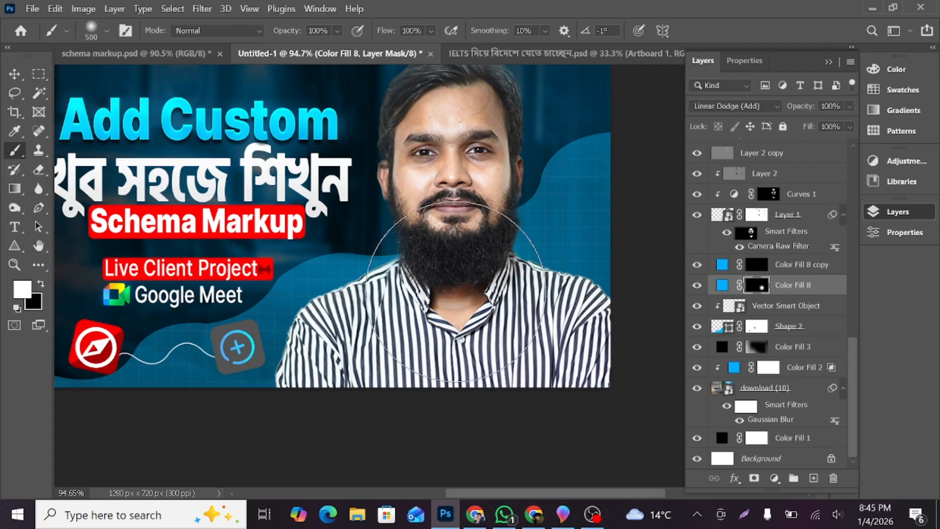
{"action": "left_click", "coordinate": [457, 291]}
{"action": "key", "text": "bracketright"}
{"action": "left_click", "coordinate": [456, 294]}
{"action": "key", "text": "bracketright"}
{"action": "left_click", "coordinate": [457, 295]}
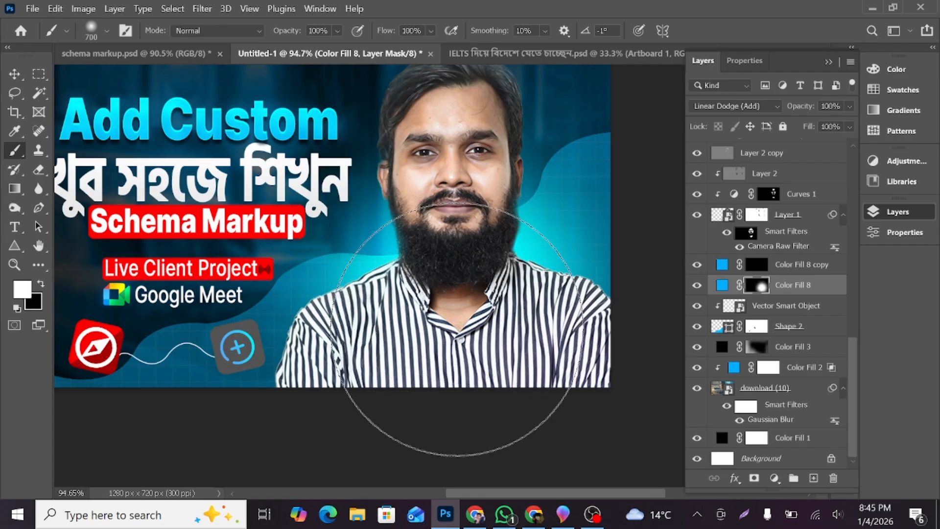
{"action": "scroll", "coordinate": [443, 411], "scroll_direction": "down", "scroll_amount": 3}
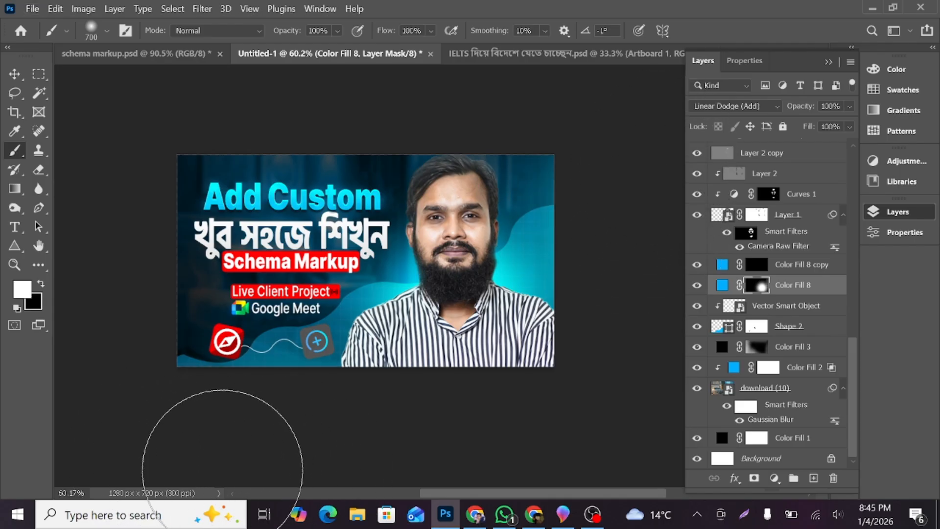
Paint soft light around the canvas's outer edges on the Color Fill 8 mask with the 700 px brush, using black to tone down the title area.
{"action": "scroll", "coordinate": [90, 352], "scroll_direction": "down", "scroll_amount": 1}
{"action": "scroll", "coordinate": [91, 352], "scroll_direction": "down", "scroll_amount": 1}
{"action": "left_click_drag", "start_coordinate": [138, 364], "coordinate": [325, 363]}
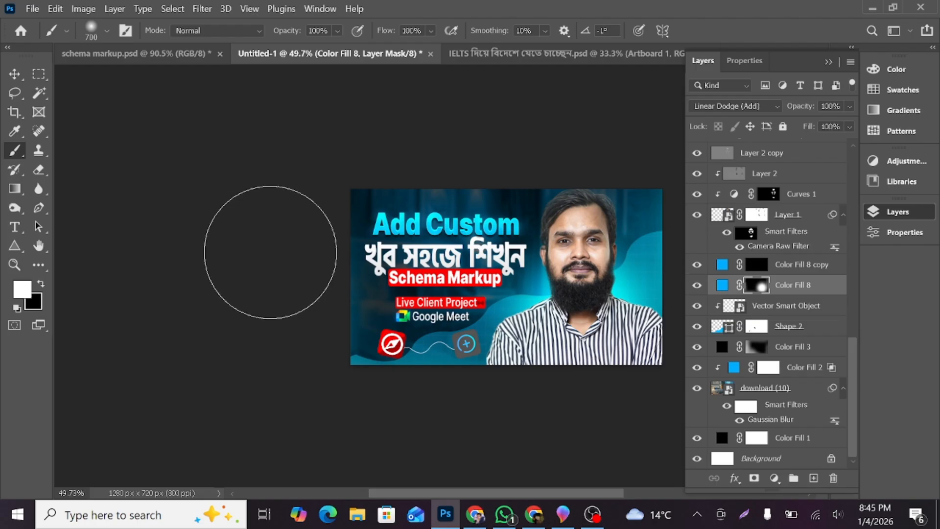
{"action": "left_click_drag", "start_coordinate": [307, 316], "coordinate": [309, 360]}
{"action": "scroll", "coordinate": [382, 362], "scroll_direction": "down", "scroll_amount": 2}
{"action": "scroll", "coordinate": [465, 360], "scroll_direction": "up", "scroll_amount": 2}
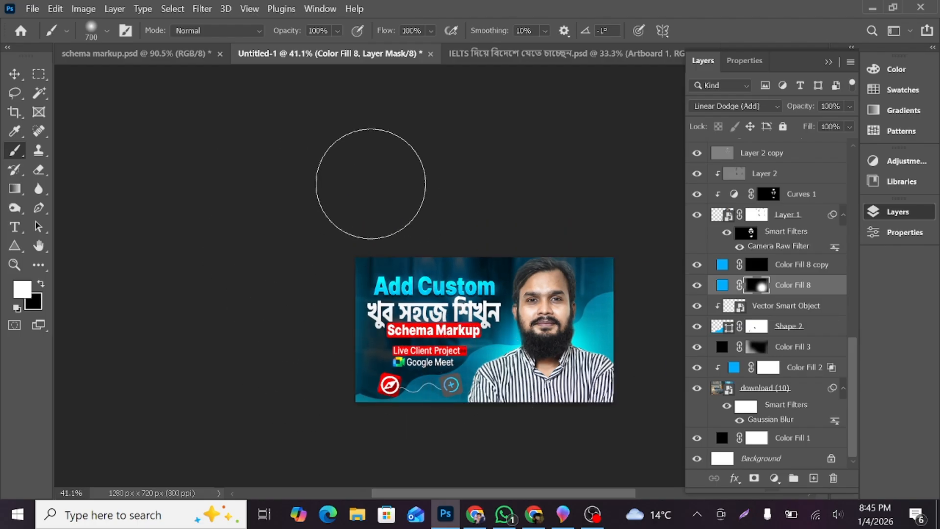
{"action": "scroll", "coordinate": [503, 368], "scroll_direction": "down", "scroll_amount": 1}
{"action": "scroll", "coordinate": [503, 368], "scroll_direction": "up", "scroll_amount": 4}
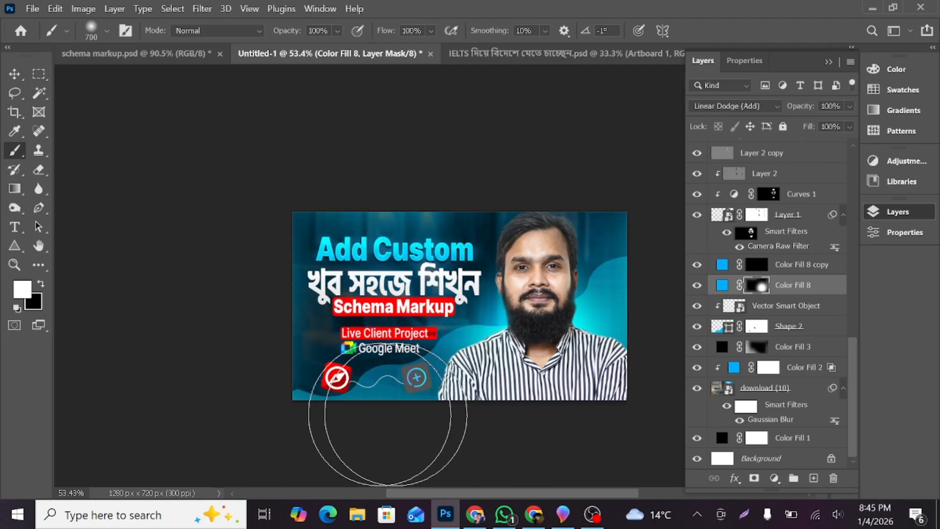
{"action": "scroll", "coordinate": [523, 438], "scroll_direction": "up", "scroll_amount": 3}
{"action": "scroll", "coordinate": [524, 438], "scroll_direction": "down", "scroll_amount": 1}
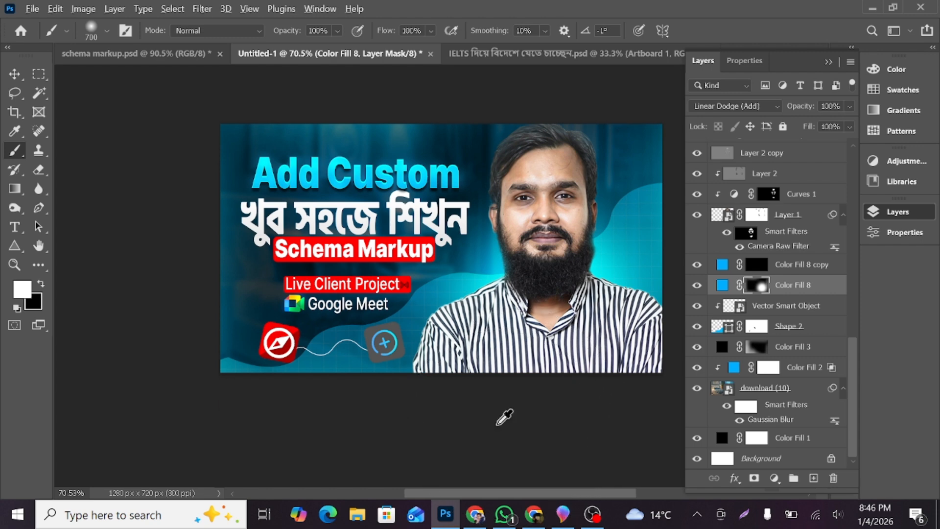
{"action": "scroll", "coordinate": [504, 416], "scroll_direction": "down", "scroll_amount": 1}
{"action": "key", "text": "x"}
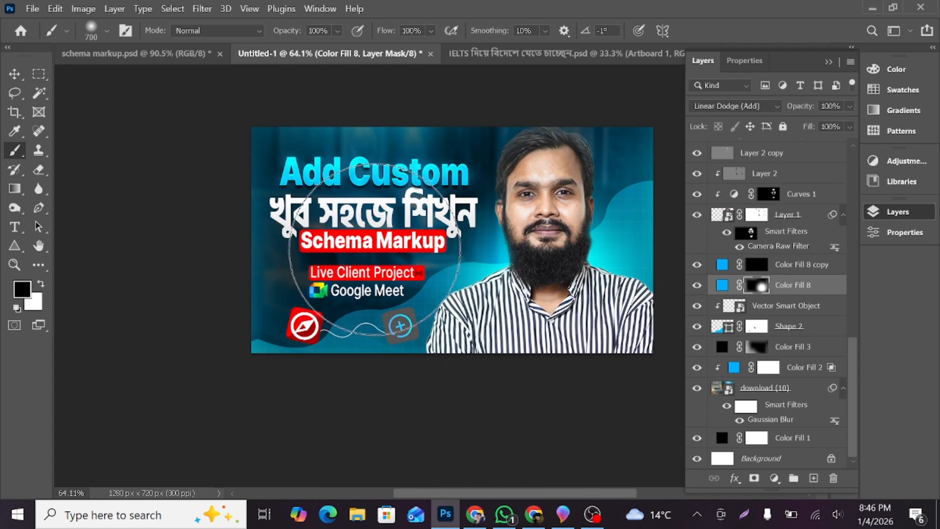
{"action": "scroll", "coordinate": [473, 362], "scroll_direction": "down", "scroll_amount": 3}
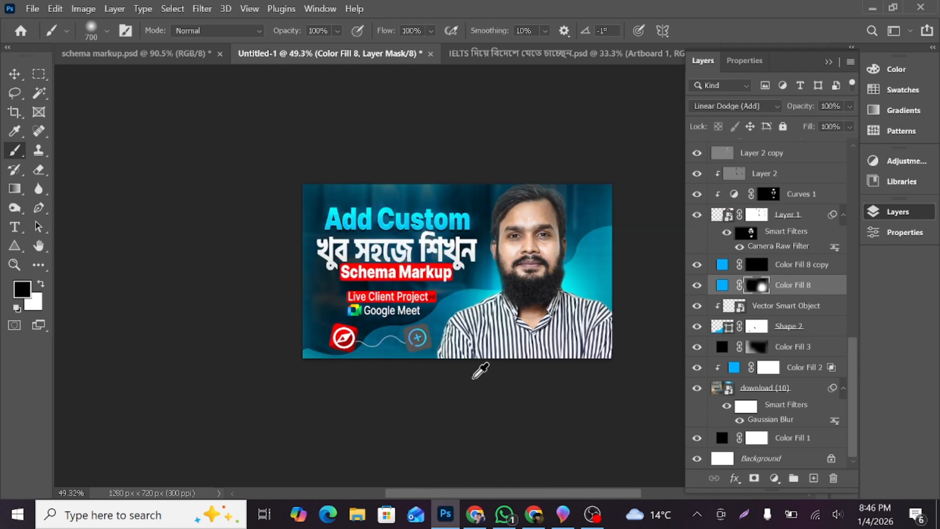
{"action": "scroll", "coordinate": [539, 398], "scroll_direction": "up", "scroll_amount": 3}
Add a white (ffffff) solid color fill above Color Fill 8, blend it as Linear Dodge (Add) and invert its mask to black.
{"action": "left_click", "coordinate": [754, 268]}
{"action": "left_click", "coordinate": [784, 286]}
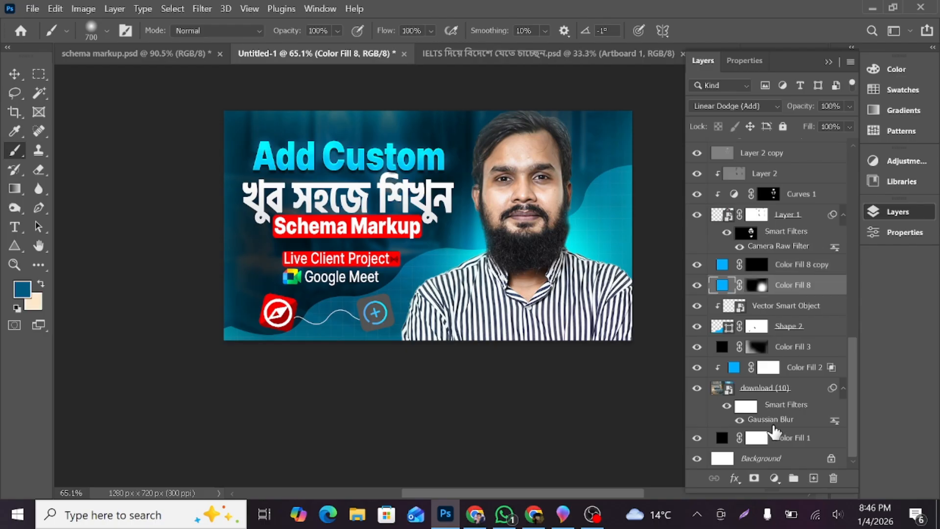
{"action": "left_click", "coordinate": [775, 477]}
{"action": "left_click", "coordinate": [783, 217]}
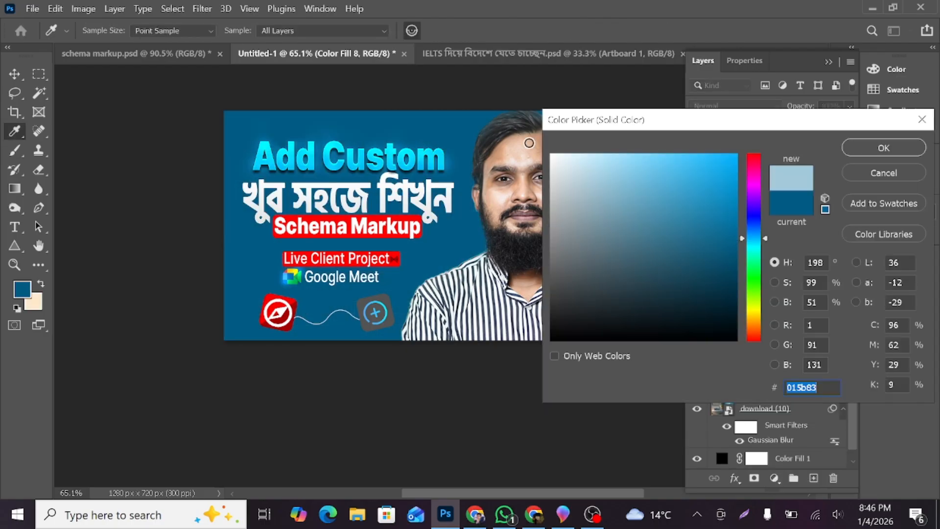
{"action": "type", "text": "ffffff"}
{"action": "left_click", "coordinate": [879, 147]}
{"action": "left_click", "coordinate": [735, 106]}
{"action": "left_click", "coordinate": [719, 254]}
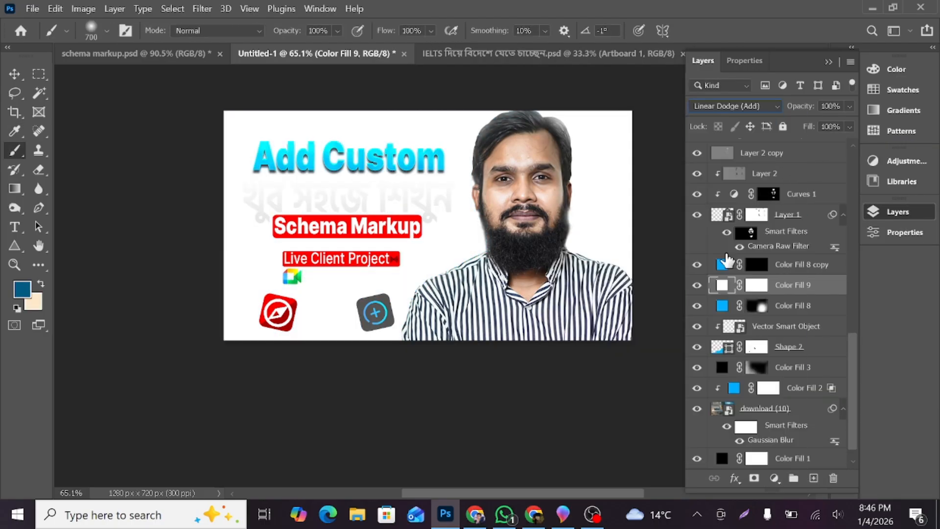
{"action": "left_click", "coordinate": [755, 286]}
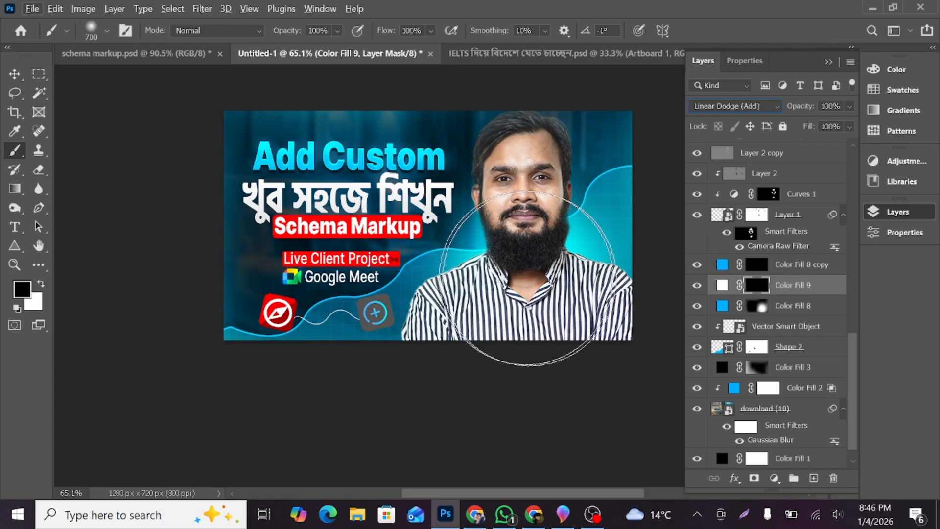
Paint a white glow behind the man's neck and shoulders on the Color Fill 9 mask, starting at 250 px and enlarging the brush between dabs.
{"action": "scroll", "coordinate": [558, 308], "scroll_direction": "up", "scroll_amount": 3}
{"action": "key", "text": "x"}
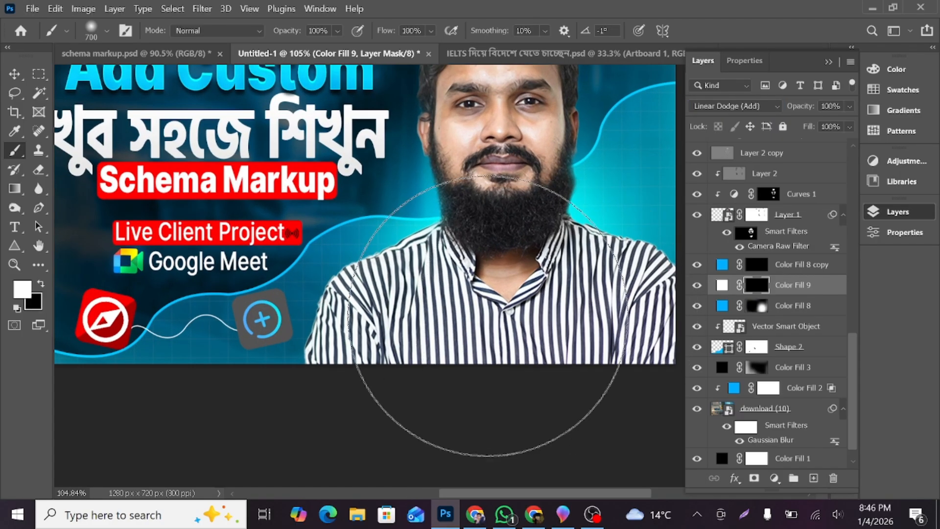
{"action": "key", "text": "bracketleft"}
{"action": "key", "text": "bracketleft"}
{"action": "key", "text": "bracketleft"}
{"action": "key", "text": "bracketleft"}
{"action": "key", "text": "bracketleft"}
{"action": "key", "text": "bracketleft"}
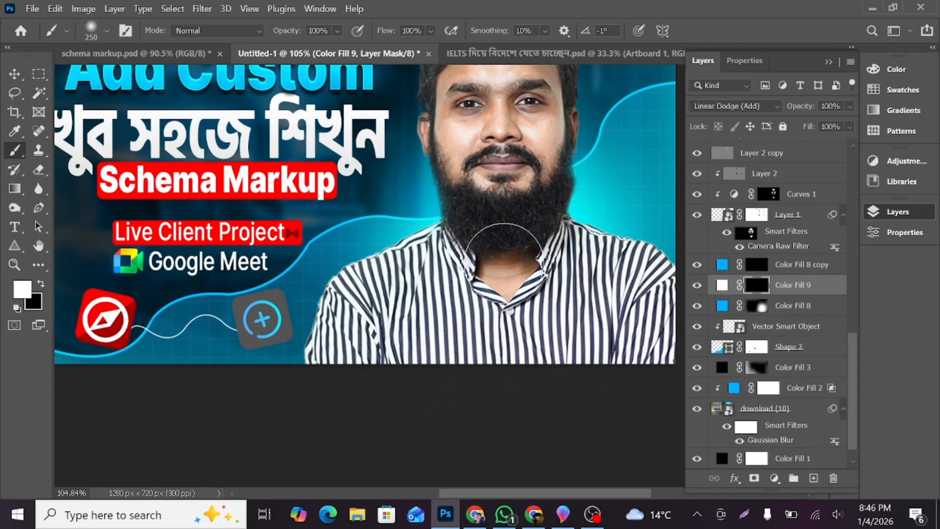
{"action": "left_click", "coordinate": [504, 261]}
{"action": "key", "text": "bracketright"}
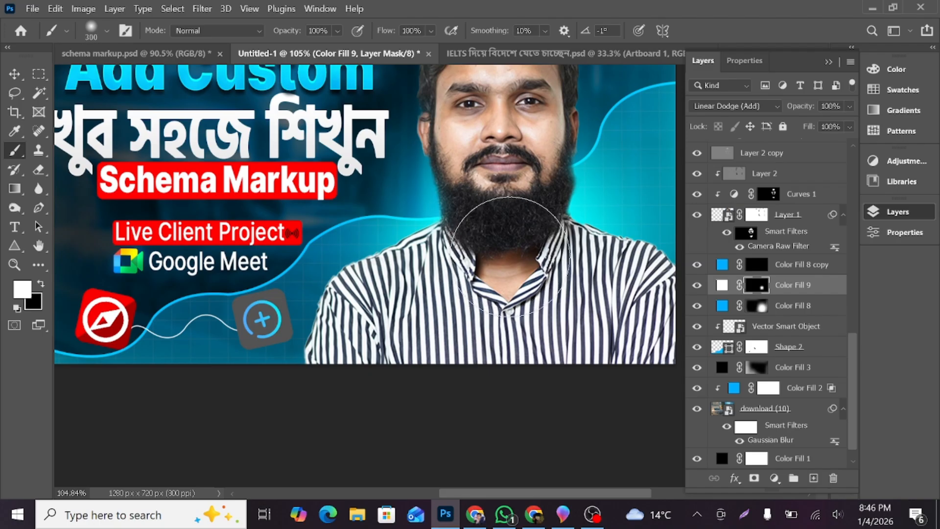
{"action": "left_click", "coordinate": [504, 257]}
{"action": "key", "text": "bracketright"}
{"action": "key", "text": "bracketright"}
{"action": "key", "text": "bracketright"}
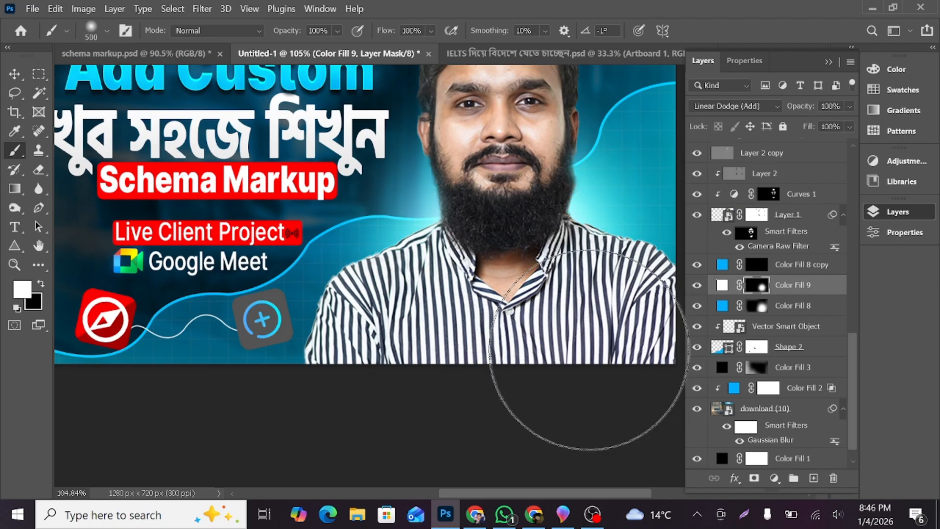
{"action": "scroll", "coordinate": [505, 342], "scroll_direction": "down", "scroll_amount": 4}
{"action": "left_click", "coordinate": [758, 308]}
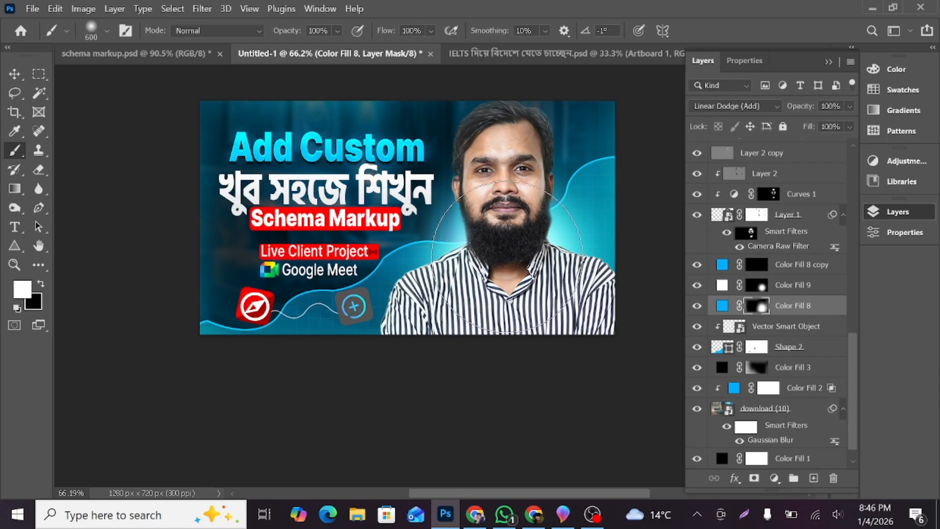
{"action": "left_click", "coordinate": [14, 73]}
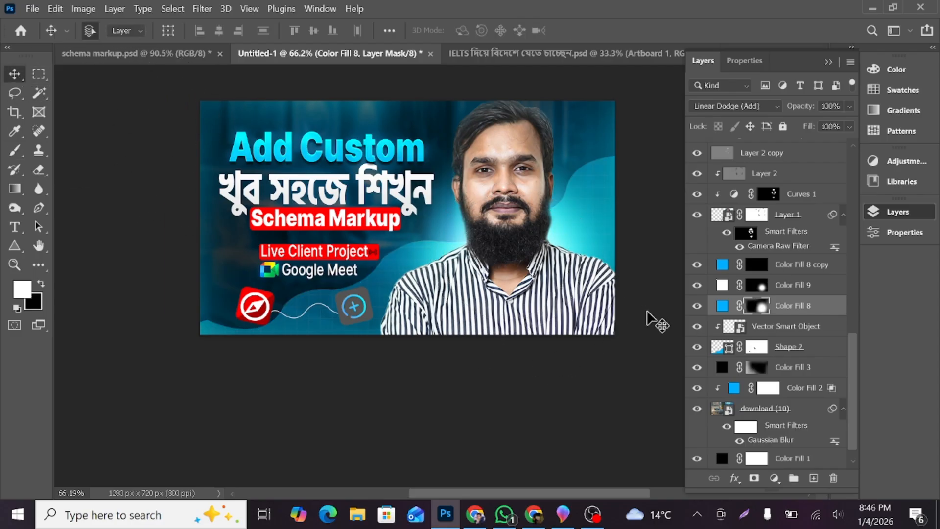
Move Color Fill 8 copy above Layer 2 copy and clip it to the man's layer stack.
{"action": "left_click", "coordinate": [789, 348]}
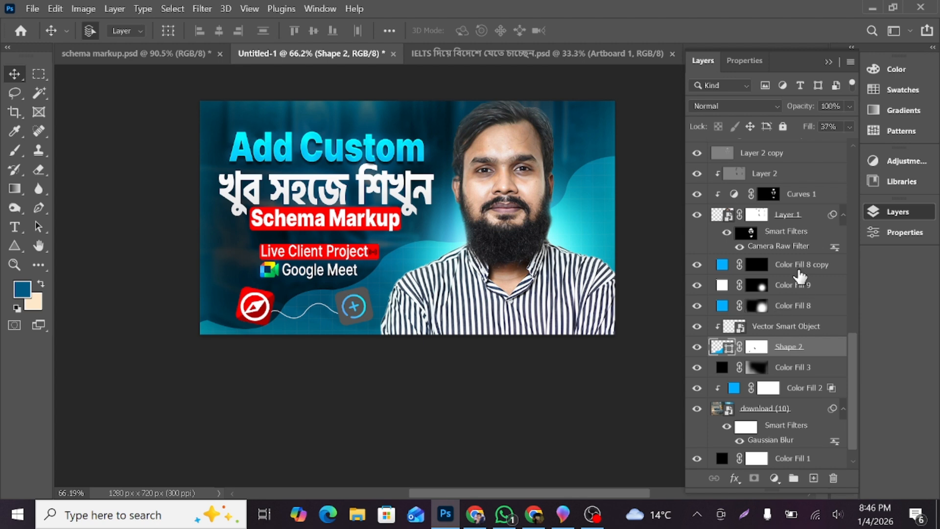
{"action": "left_click", "coordinate": [784, 268]}
{"action": "left_click_drag", "start_coordinate": [793, 268], "coordinate": [774, 349]}
{"action": "left_click", "coordinate": [774, 349]}
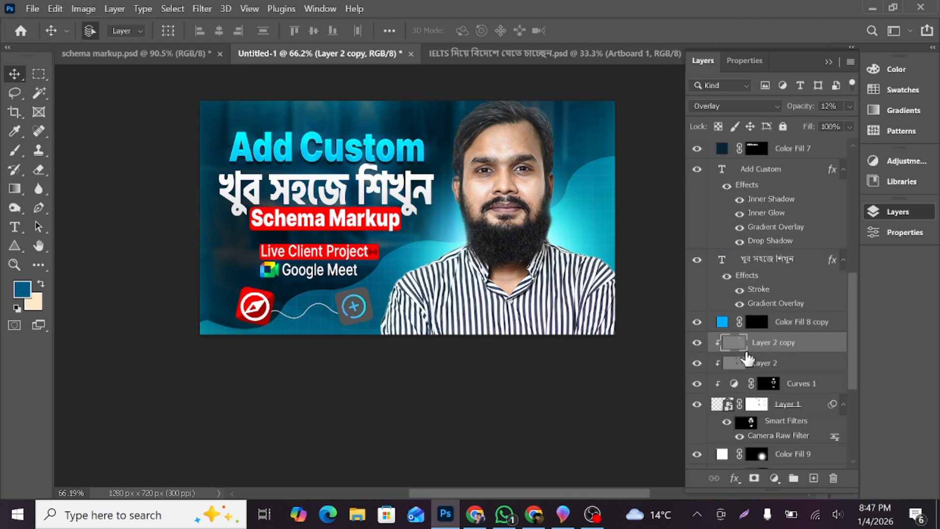
{"action": "left_click", "coordinate": [785, 324]}
{"action": "left_click", "coordinate": [756, 333], "text": "alt"}
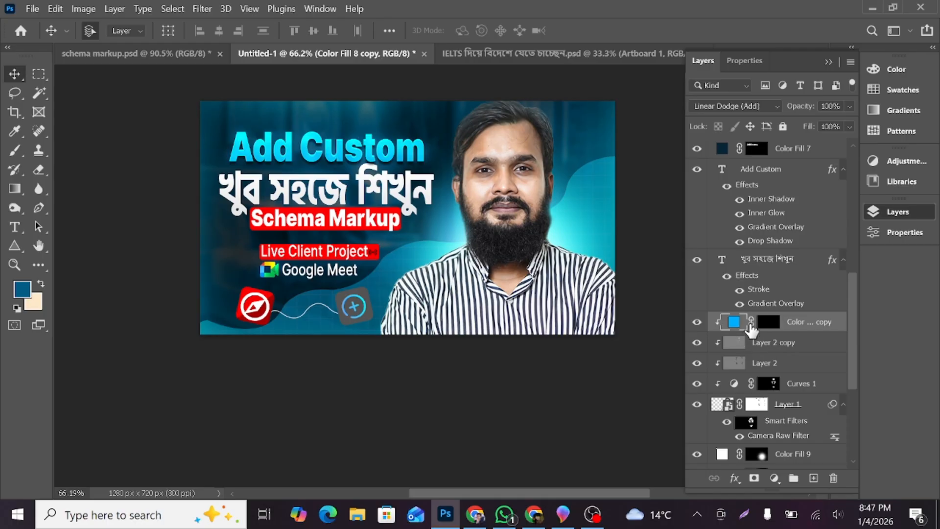
Target the mask of Color Fill 8 copy and set the layer's blend mode to Color Dodge.
{"action": "left_click", "coordinate": [768, 321]}
{"action": "scroll", "coordinate": [585, 280], "scroll_direction": "up", "scroll_amount": 2}
{"action": "left_click", "coordinate": [735, 106]}
{"action": "left_click", "coordinate": [726, 248]}
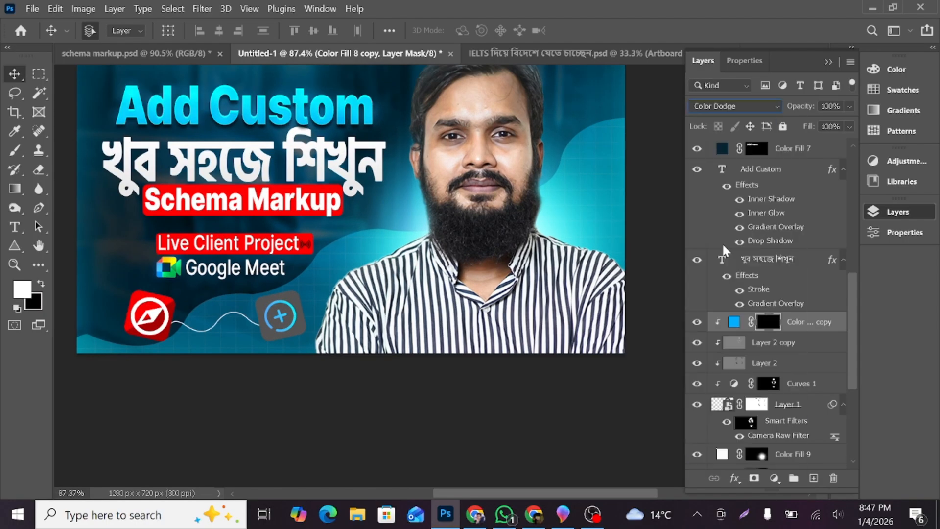
Paint a blue rim light along the ear and beard edge facing the canvas's right side on the Color Fill 8 copy mask, using a 90 px brush.
{"action": "left_click", "coordinate": [828, 62]}
{"action": "scroll", "coordinate": [495, 257], "scroll_direction": "up", "scroll_amount": 1}
{"action": "scroll", "coordinate": [495, 257], "scroll_direction": "up", "scroll_amount": 1}
{"action": "key", "text": "b"}
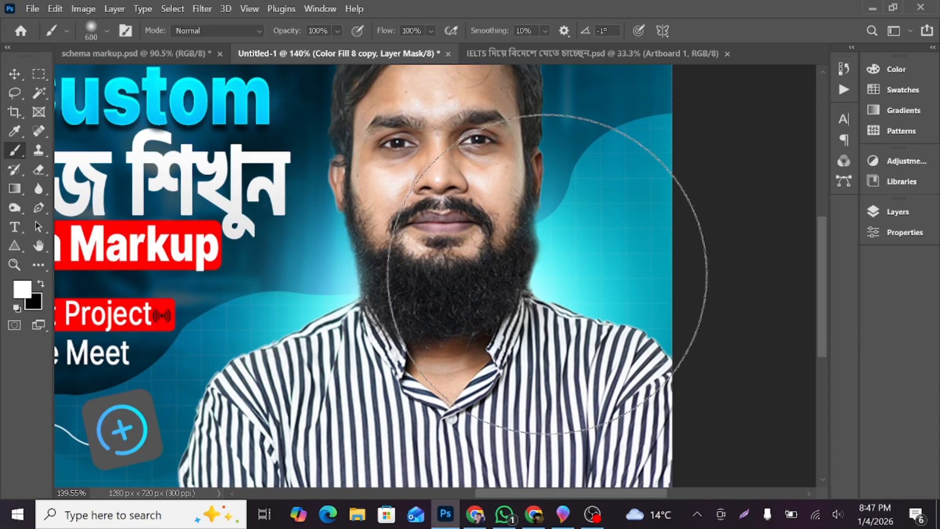
{"action": "key", "text": "bracketleft"}
{"action": "key", "text": "bracketleft"}
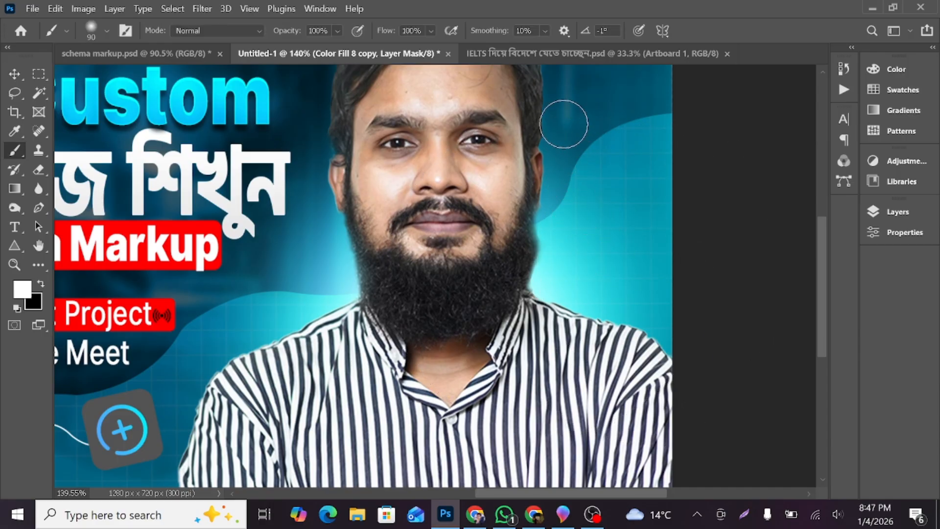
{"action": "mouse_move", "coordinate": [565, 123]}
{"action": "left_mouse_down"}
{"action": "mouse_move", "coordinate": [558, 258]}
{"action": "mouse_move", "coordinate": [593, 301]}
{"action": "mouse_move", "coordinate": [689, 344]}
{"action": "mouse_move", "coordinate": [554, 279]}
{"action": "mouse_move", "coordinate": [549, 227]}
{"action": "mouse_move", "coordinate": [566, 135]}
{"action": "left_mouse_up"}
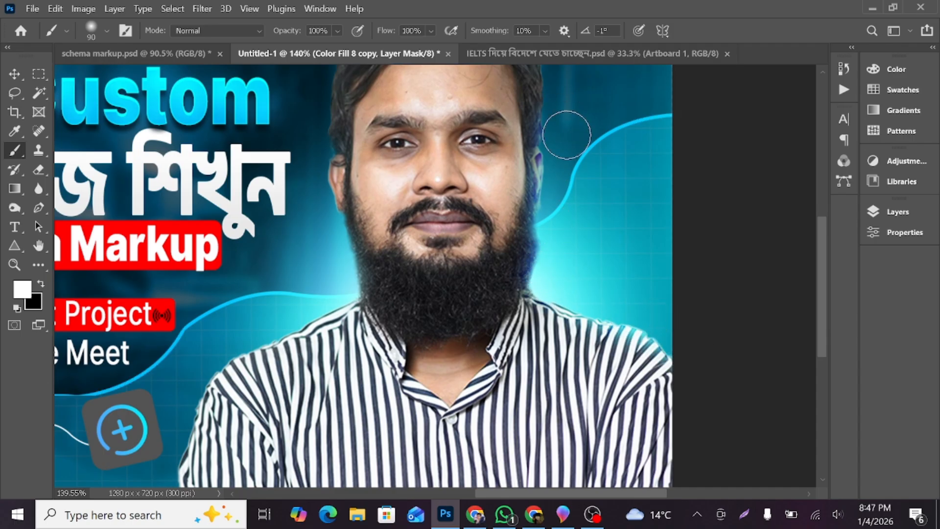
Paint more rim light along both of the man's shoulders on the Color Fill 8 copy mask with the 90 px white brush.
{"action": "scroll", "coordinate": [566, 128], "scroll_direction": "down", "scroll_amount": 2}
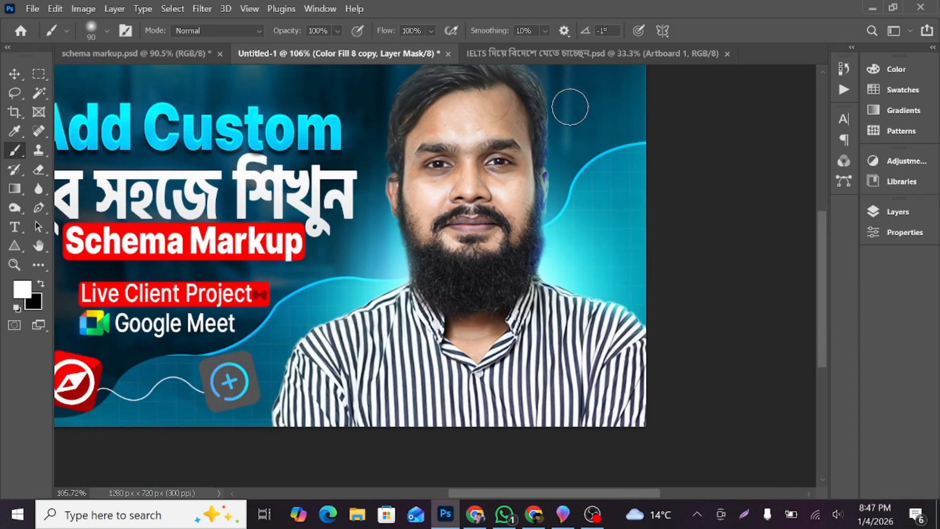
{"action": "mouse_move", "coordinate": [372, 284]}
{"action": "left_mouse_down"}
{"action": "mouse_move", "coordinate": [299, 330]}
{"action": "mouse_move", "coordinate": [340, 321]}
{"action": "mouse_move", "coordinate": [368, 290]}
{"action": "left_mouse_up"}
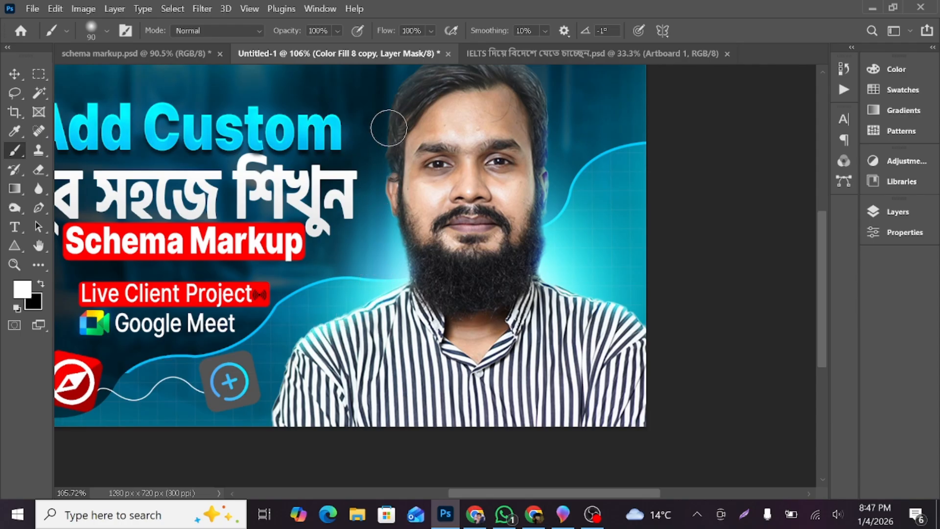
{"action": "scroll", "coordinate": [586, 199], "scroll_direction": "up", "scroll_amount": 2}
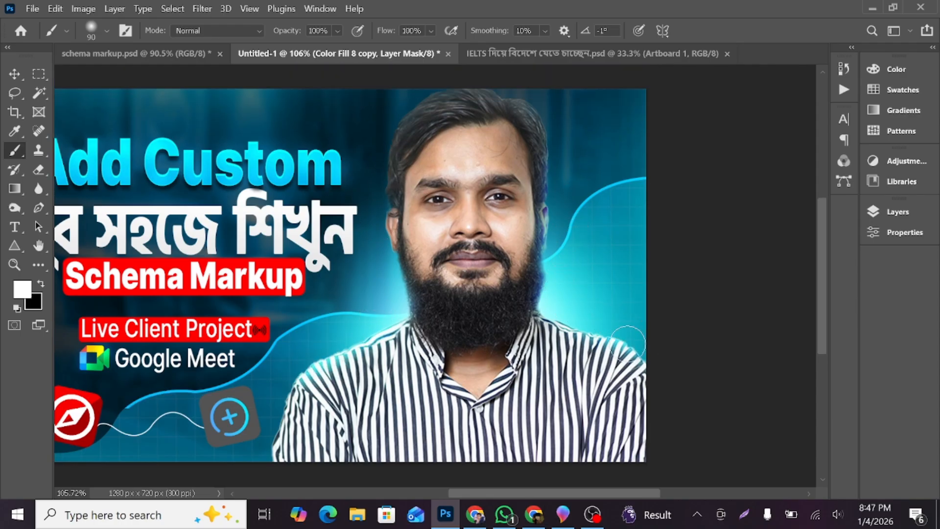
{"action": "left_click_drag", "start_coordinate": [629, 340], "coordinate": [616, 337]}
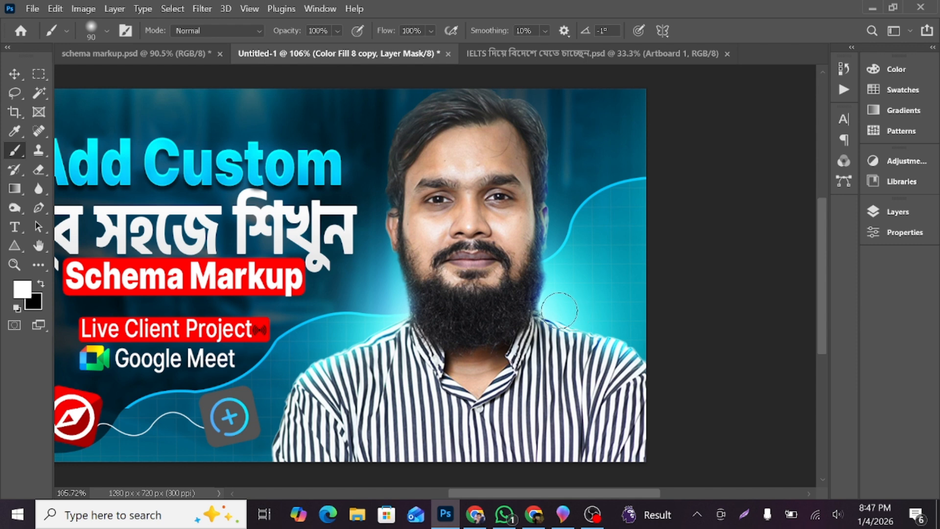
{"action": "key", "text": "x"}
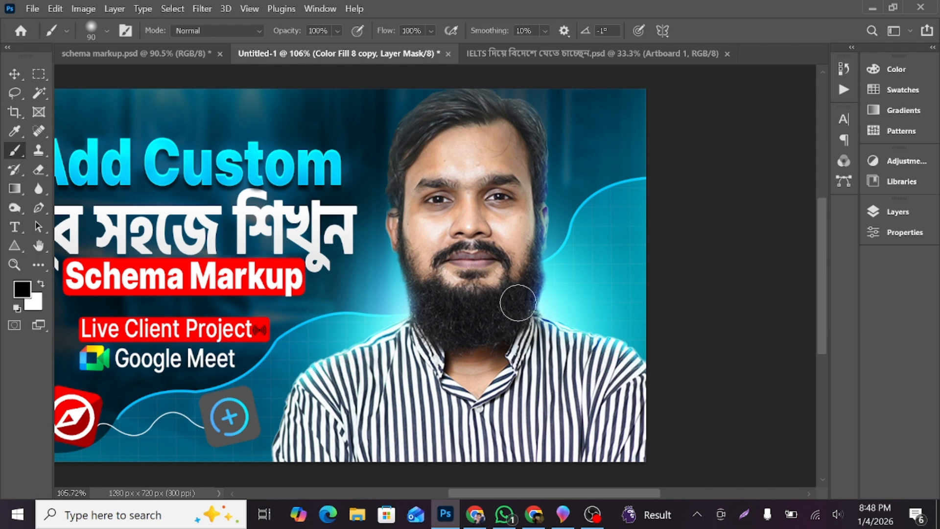
{"action": "scroll", "coordinate": [518, 198], "scroll_direction": "down", "scroll_amount": 4}
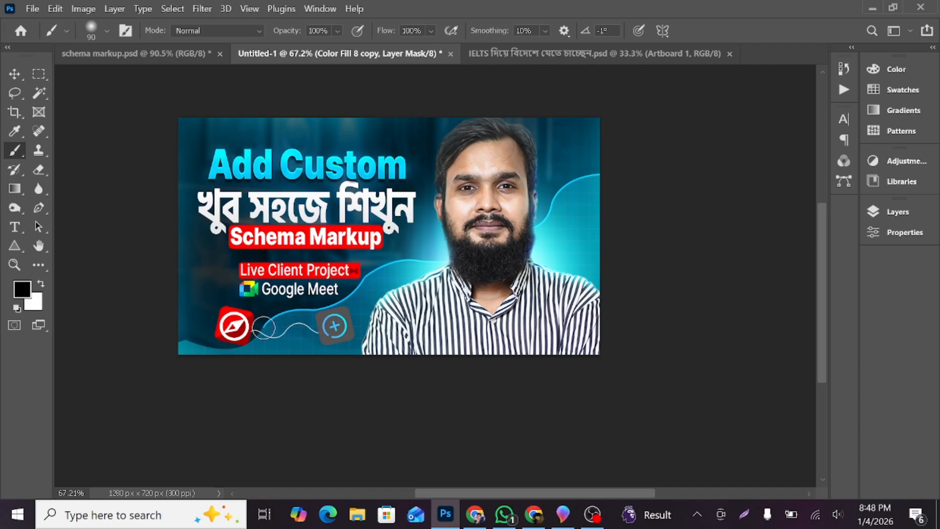
{"action": "key", "text": "x"}
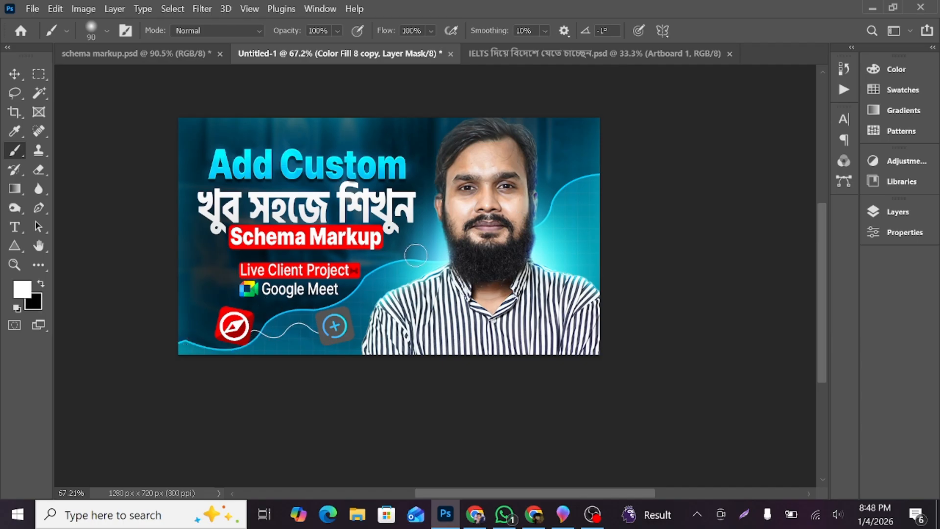
{"action": "scroll", "coordinate": [311, 274], "scroll_direction": "down", "scroll_amount": 1}
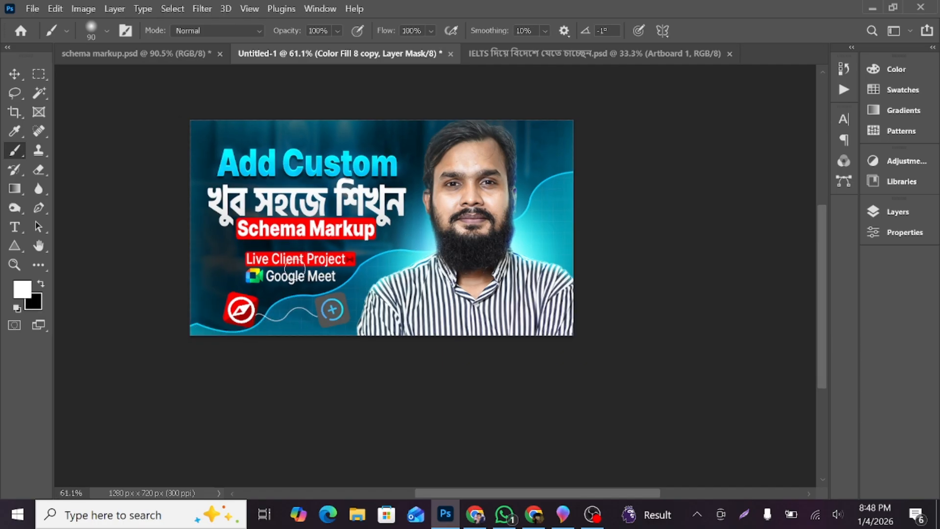
Enlarge the brush to 500 px and paint soft light around the canvas edges on the Color Fill 8 mask.
{"action": "left_click", "coordinate": [904, 206]}
{"action": "scroll", "coordinate": [411, 202], "scroll_direction": "up", "scroll_amount": 2}
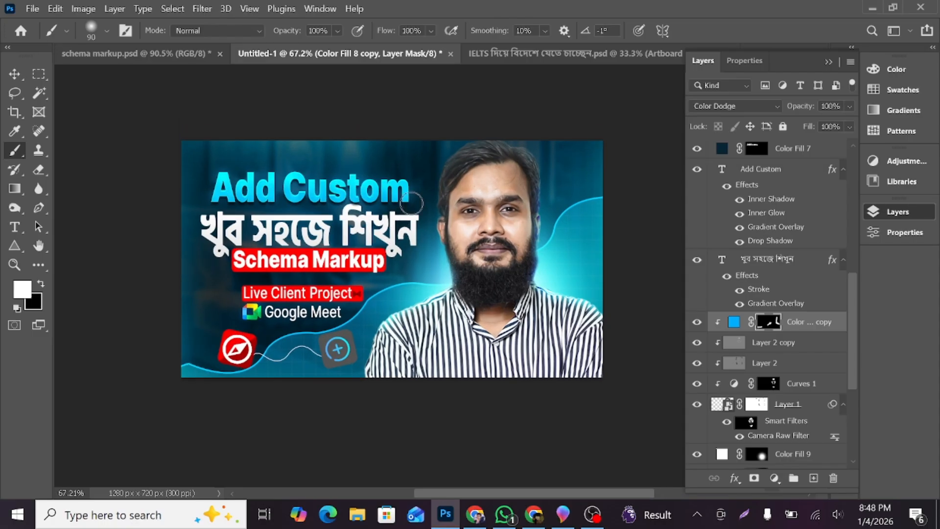
{"action": "scroll", "coordinate": [756, 296], "scroll_direction": "up", "scroll_amount": 5}
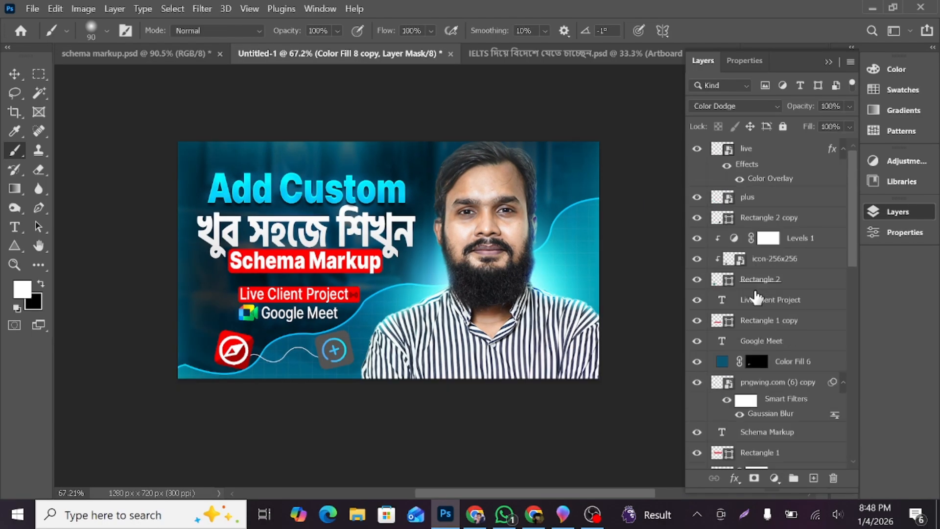
{"action": "scroll", "coordinate": [756, 297], "scroll_direction": "down", "scroll_amount": 10}
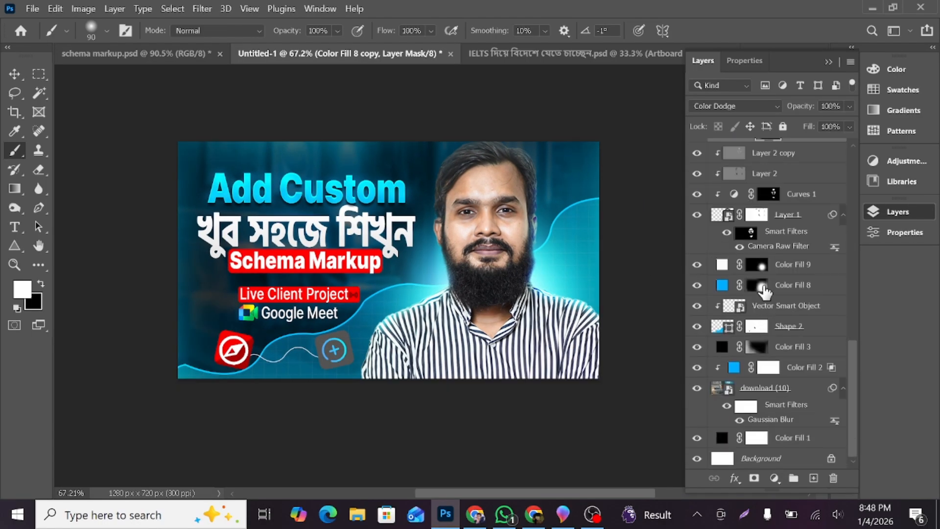
{"action": "left_click", "coordinate": [762, 288]}
{"action": "key", "text": "bracketright"}
{"action": "key", "text": "bracketright"}
{"action": "key", "text": "bracketright"}
{"action": "key", "text": "bracketright"}
{"action": "key", "text": "bracketright"}
{"action": "key", "text": "bracketright"}
{"action": "key", "text": "bracketright"}
{"action": "key", "text": "bracketright"}
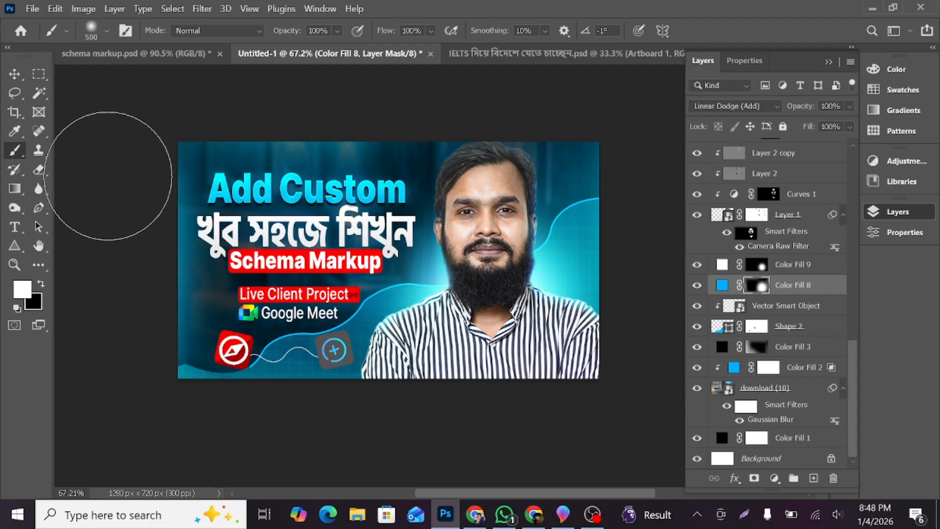
{"action": "key", "text": "ctrl+2"}
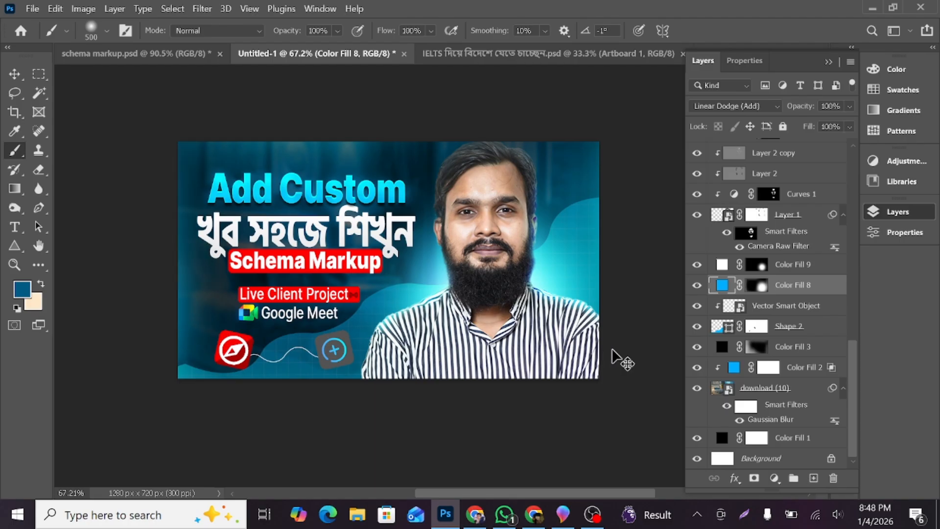
Paint broad light around the man's outline on the Color Fill 8 copy mask with the 500 px white brush.
{"action": "scroll", "coordinate": [763, 289], "scroll_direction": "up", "scroll_amount": 5}
{"action": "left_click", "coordinate": [770, 281]}
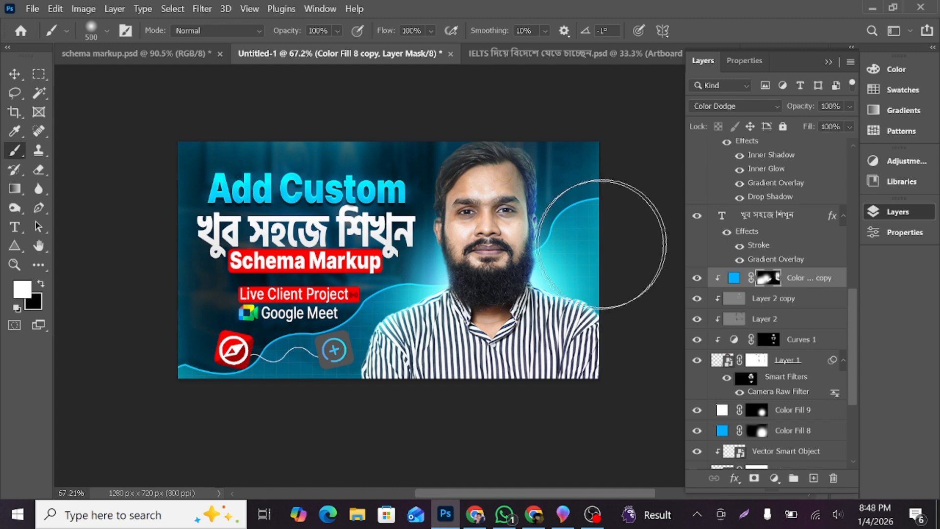
Paint black over the man's forehead and cheek on the Color Fill 8 copy mask with a 125 px brush to clear the light there.
{"action": "scroll", "coordinate": [487, 281], "scroll_direction": "up", "scroll_amount": 2}
{"action": "scroll", "coordinate": [487, 282], "scroll_direction": "up", "scroll_amount": 3}
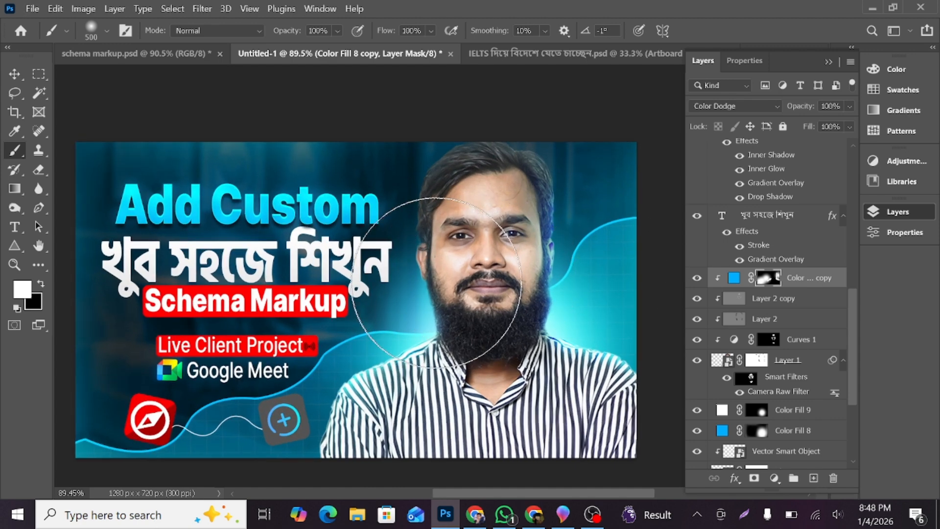
{"action": "key", "text": "bracketleft"}
{"action": "key", "text": "bracketleft"}
{"action": "key", "text": "bracketleft"}
{"action": "key", "text": "bracketleft"}
{"action": "key", "text": "bracketleft"}
{"action": "key", "text": "bracketleft"}
{"action": "key", "text": "bracketleft"}
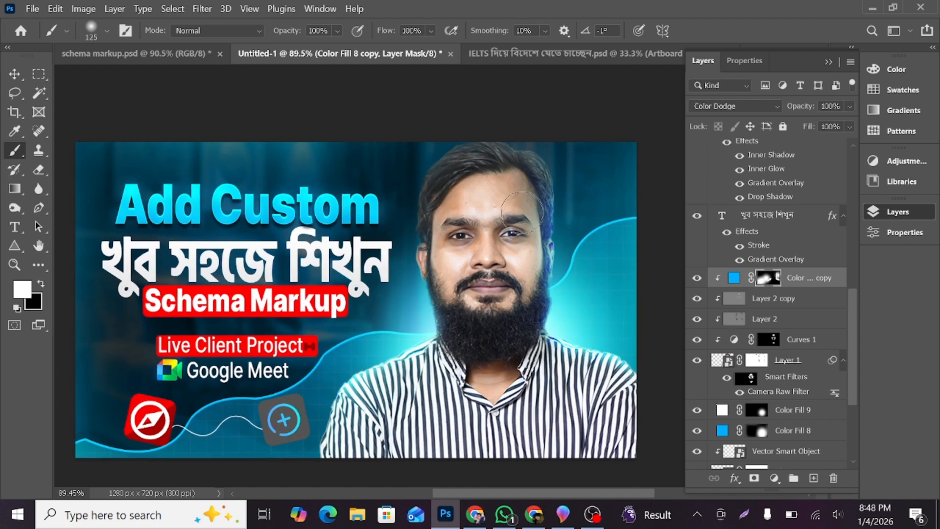
{"action": "key", "text": "x"}
{"action": "left_click_drag", "start_coordinate": [523, 212], "coordinate": [513, 298]}
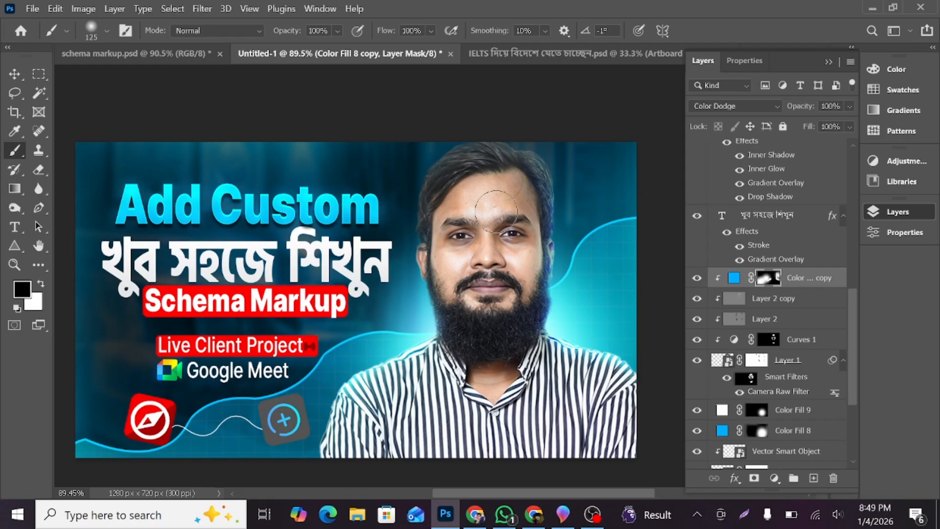
{"action": "scroll", "coordinate": [465, 254], "scroll_direction": "down", "scroll_amount": 2}
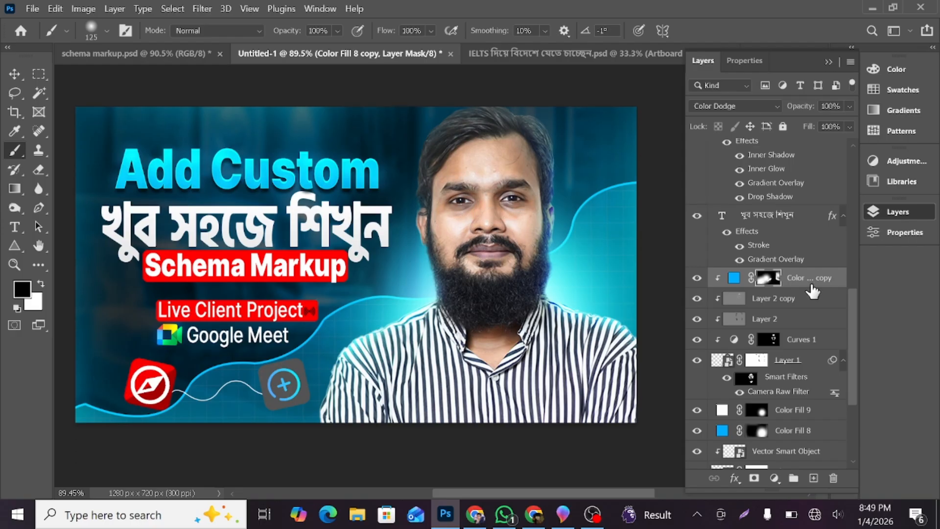
Add a solid color fill layer above the Color Fill 8 copy layer using the copied bright blue.
{"action": "left_click", "coordinate": [773, 477]}
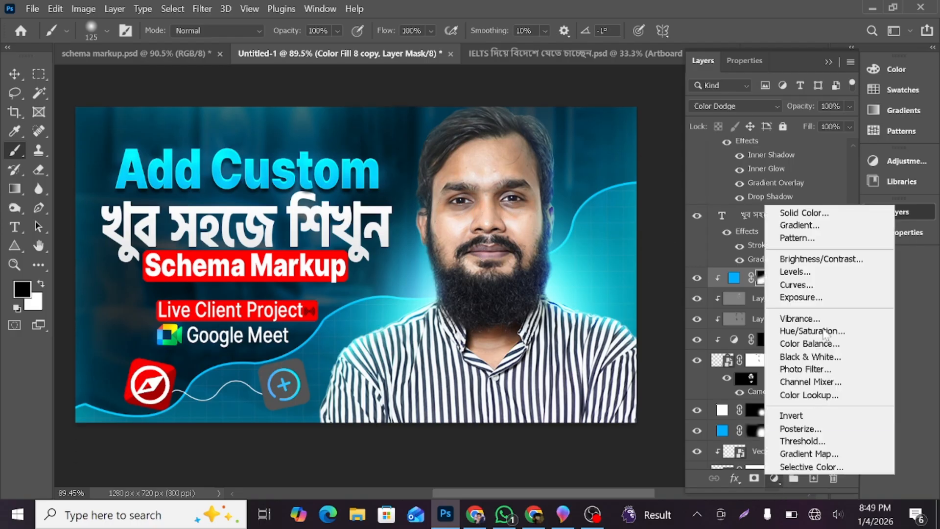
{"action": "left_click", "coordinate": [802, 211]}
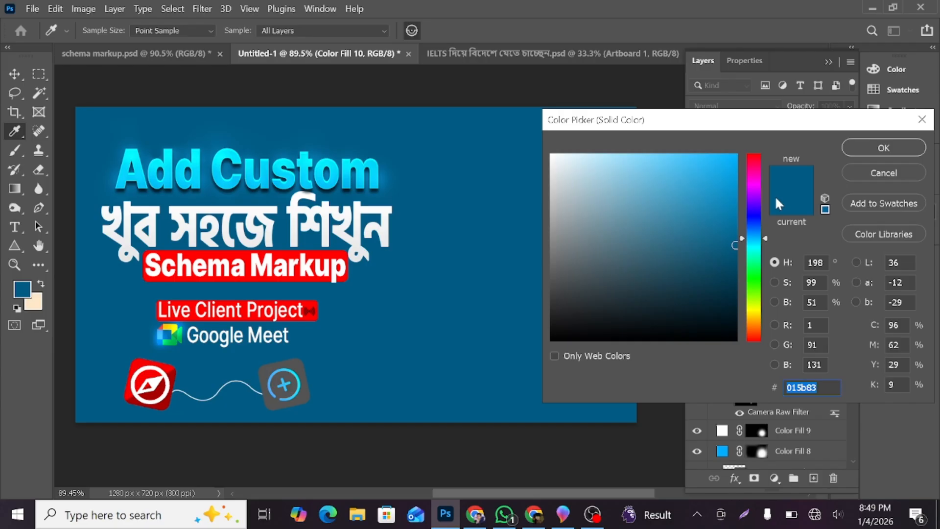
{"action": "key", "text": "super+v"}
{"action": "key", "text": "Return"}
{"action": "left_click", "coordinate": [883, 148]}
{"action": "key", "text": "b"}
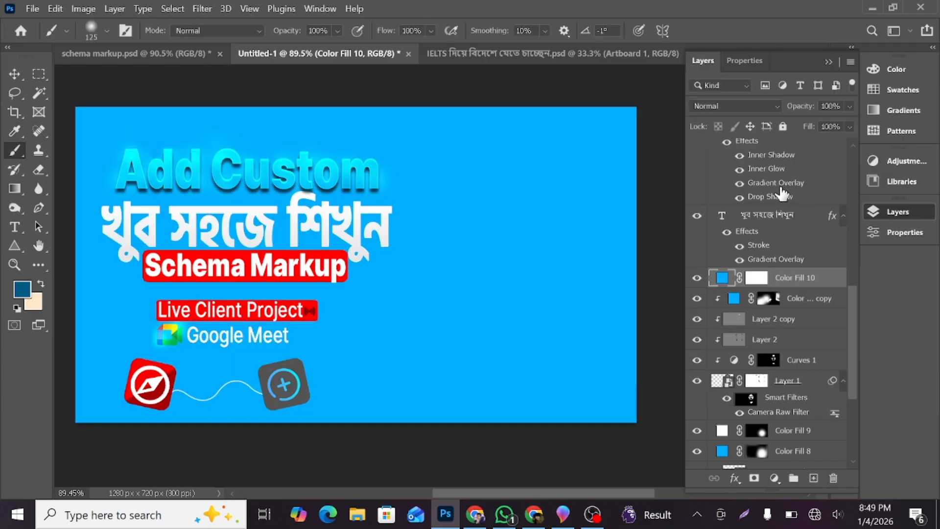
Set the Color Fill 10 layer's blend mode to Linear Dodge (Add) and clip it to the man's layer.
{"action": "left_click", "coordinate": [730, 107]}
{"action": "left_click", "coordinate": [734, 252]}
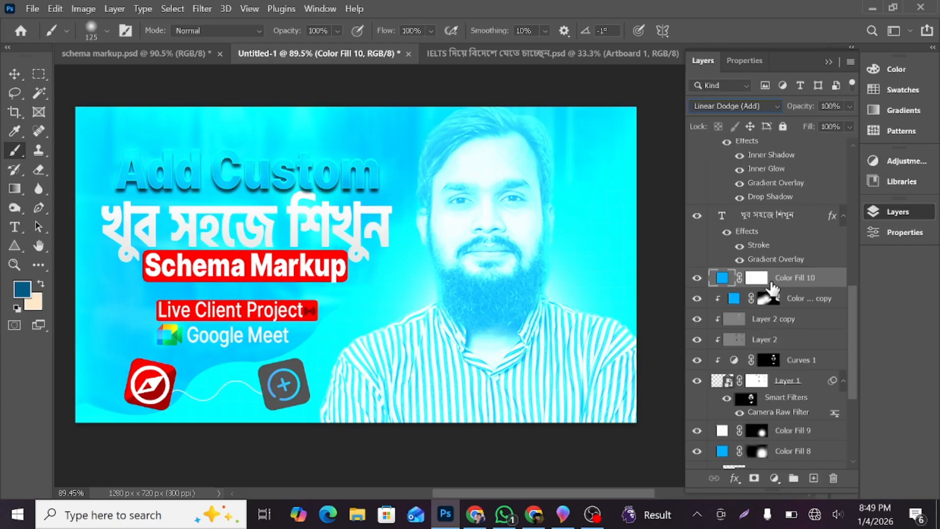
{"action": "left_click", "coordinate": [762, 289], "text": "alt"}
Invert the Color Fill 10 mask and paint white highlights over the man's cheeks, nose and forehead with a soft brush.
{"action": "left_click", "coordinate": [768, 277]}
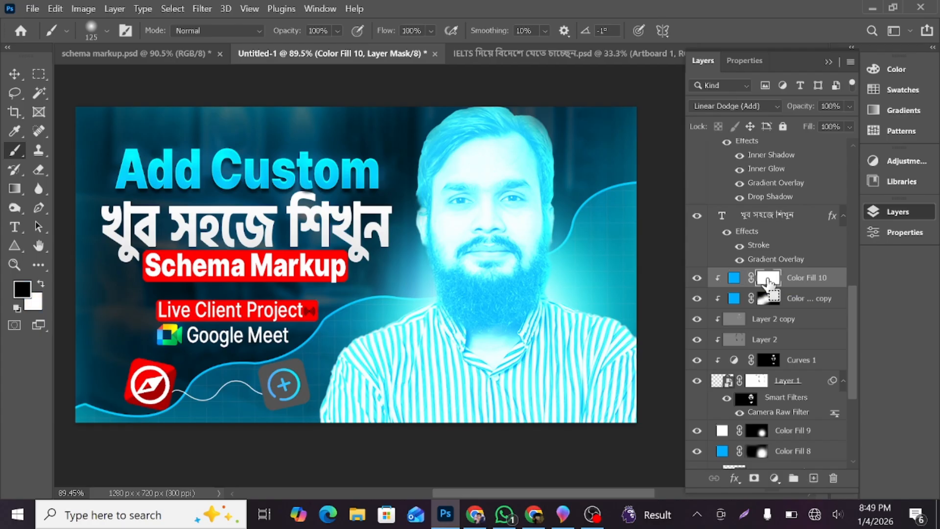
{"action": "key", "text": "ctrl+i"}
{"action": "scroll", "coordinate": [591, 211], "scroll_direction": "up", "scroll_amount": 3}
{"action": "key", "text": "x"}
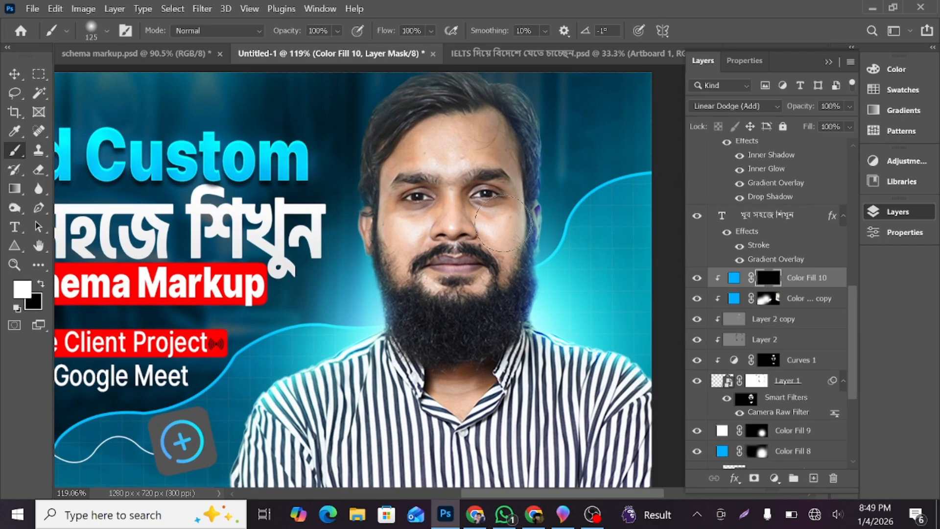
{"action": "left_click_drag", "start_coordinate": [497, 224], "coordinate": [503, 240]}
{"action": "left_click_drag", "start_coordinate": [410, 234], "coordinate": [405, 245]}
{"action": "left_click", "coordinate": [451, 220]}
{"action": "left_click_drag", "start_coordinate": [429, 154], "coordinate": [461, 149]}
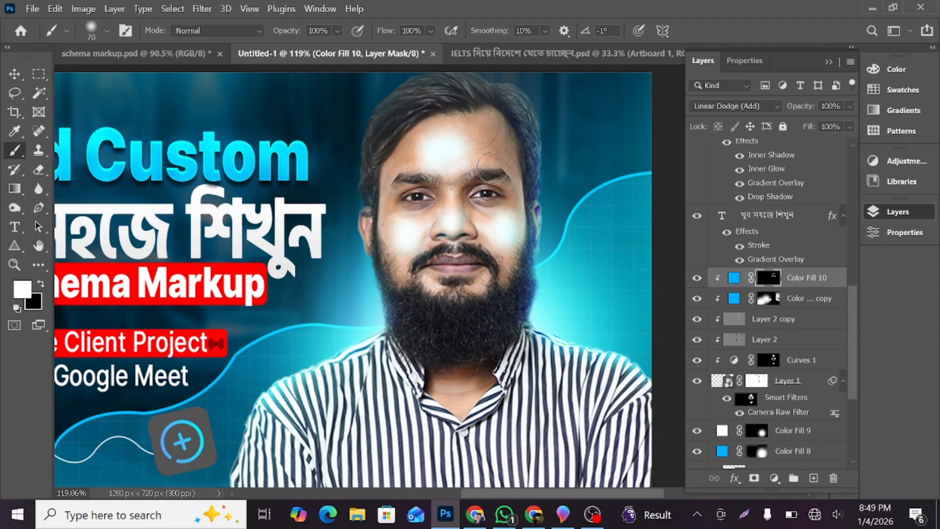
Lower the Color Fill 10 layer's opacity to 12% to soften the face highlights.
{"action": "left_click", "coordinate": [846, 126]}
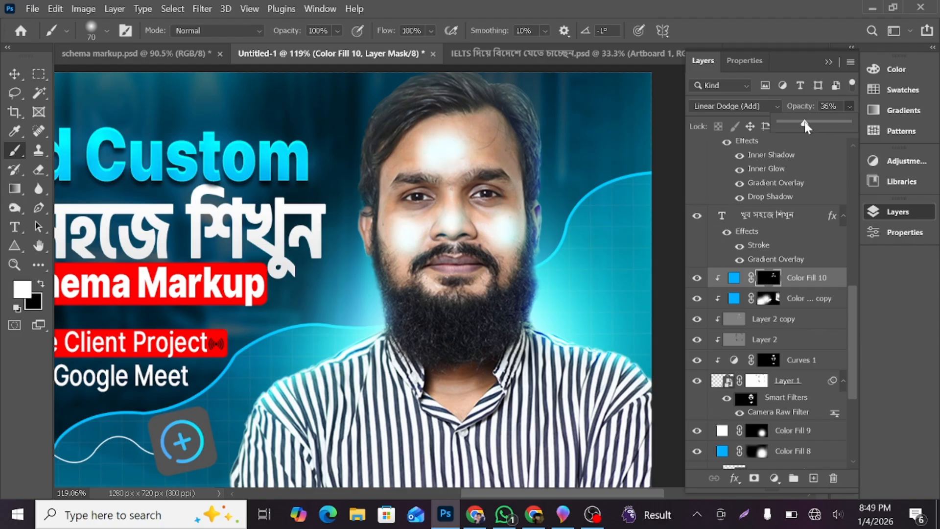
{"action": "left_click_drag", "start_coordinate": [805, 126], "coordinate": [787, 122]}
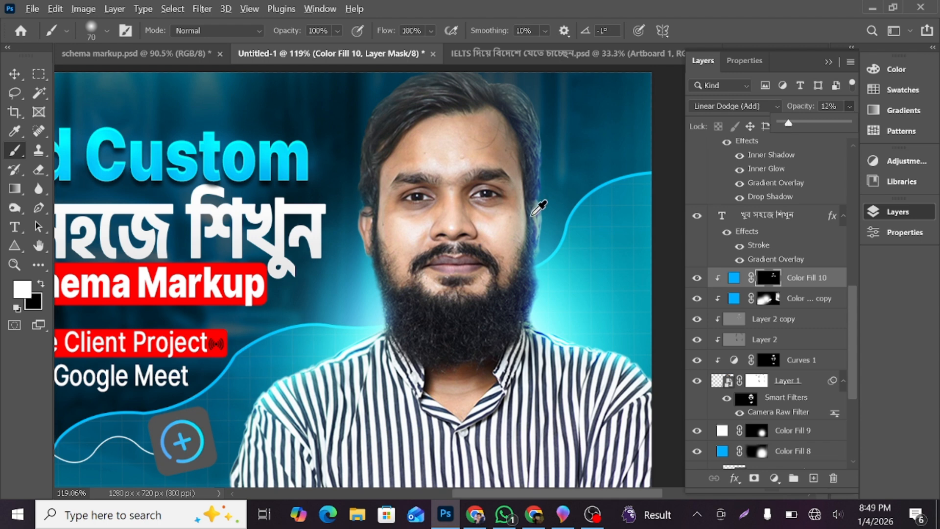
{"action": "scroll", "coordinate": [539, 201], "scroll_direction": "down", "scroll_amount": 3}
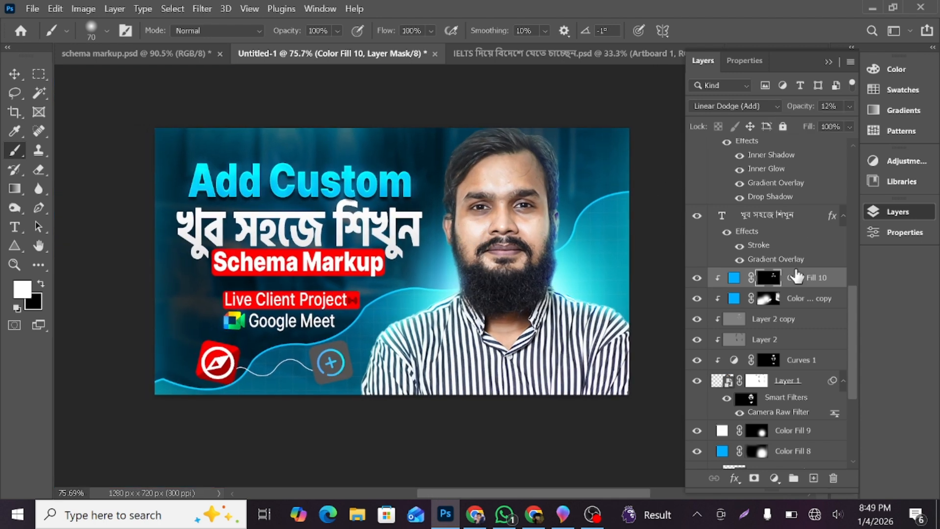
{"action": "scroll", "coordinate": [682, 243], "scroll_direction": "down", "scroll_amount": 1}
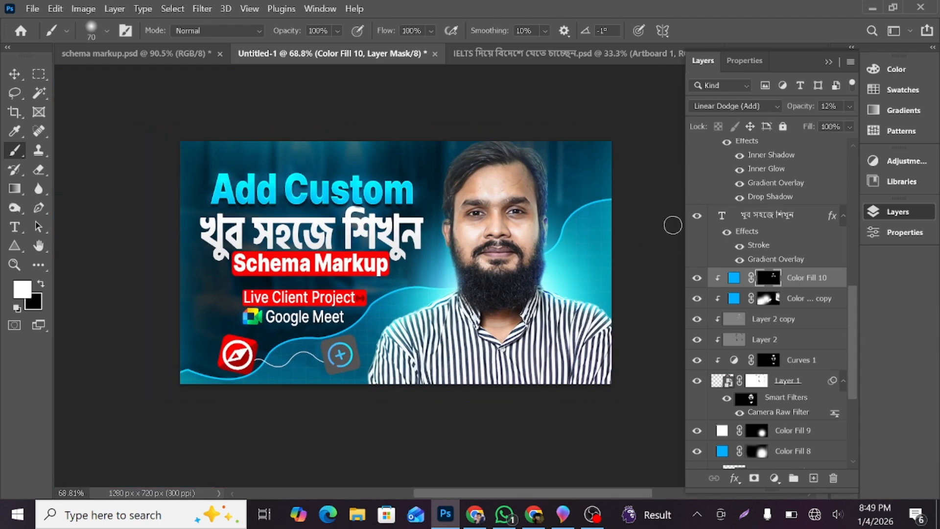
Stamp all visible layers into a new layer above the live layer and convert it to a smart object.
{"action": "scroll", "coordinate": [774, 166], "scroll_direction": "up", "scroll_amount": 10}
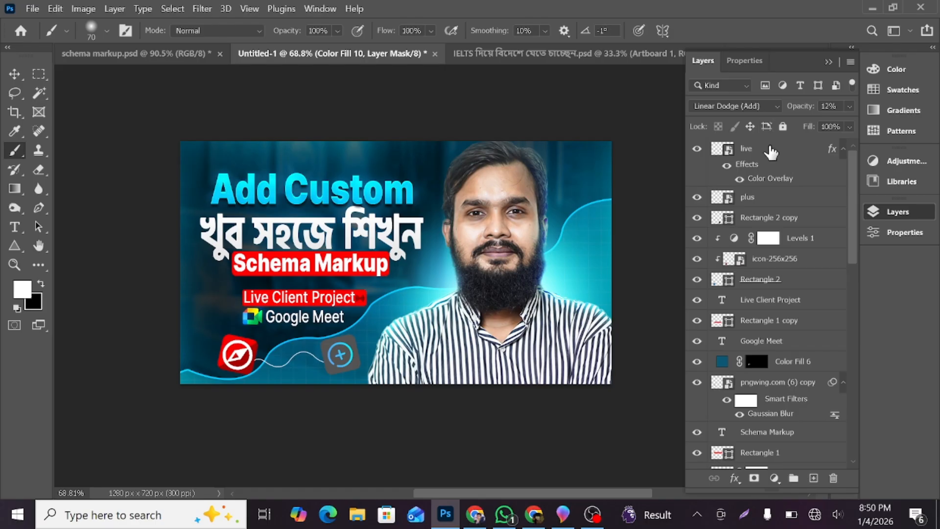
{"action": "left_click", "coordinate": [770, 150]}
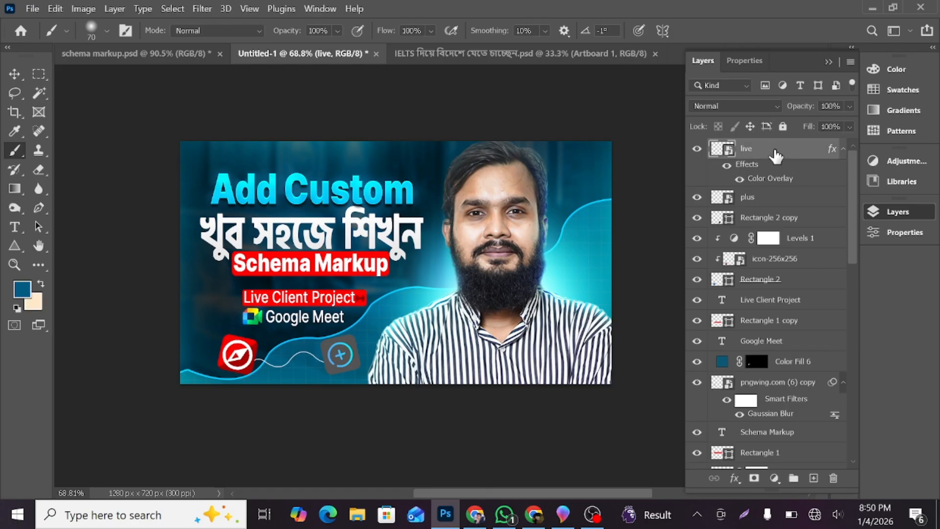
{"action": "key", "text": "ctrl+shift+alt+e"}
{"action": "right_click", "coordinate": [774, 148]}
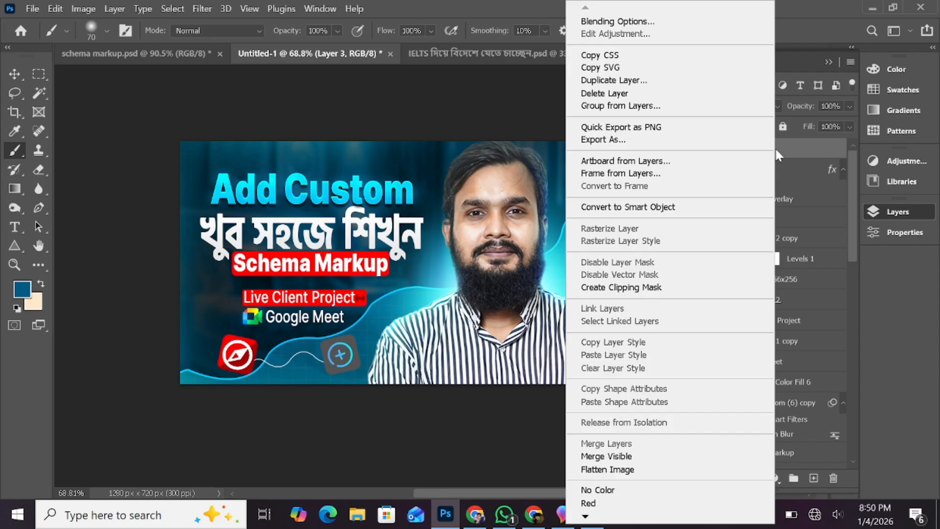
{"action": "left_click", "coordinate": [684, 208]}
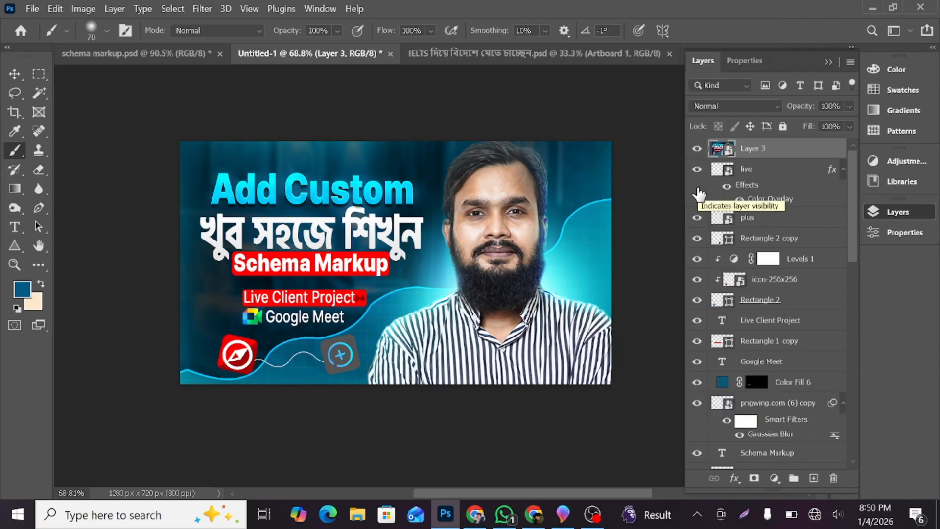
Start a Camera Raw Filter on Layer 3 with exposure +0.10, contrast +8, highlights +2 and shadows -5.
{"action": "left_click", "coordinate": [201, 9]}
{"action": "left_click", "coordinate": [227, 114]}
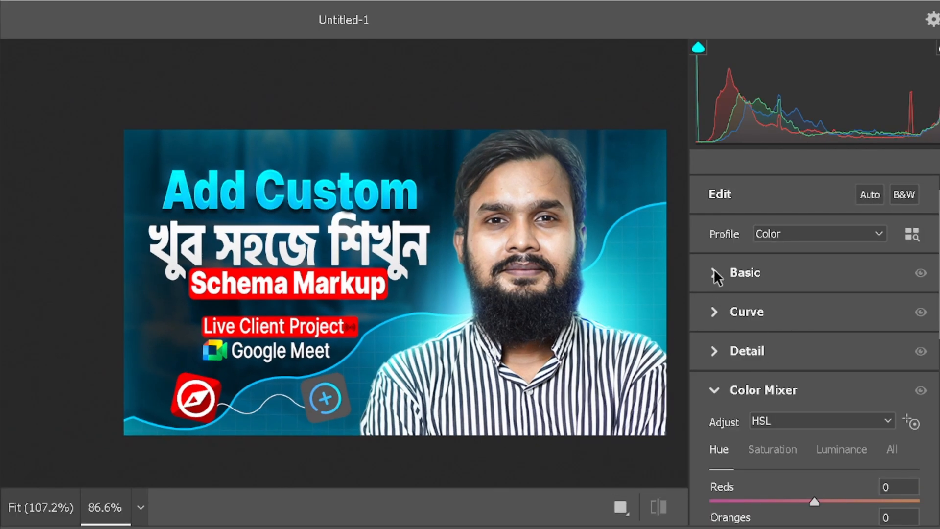
{"action": "left_click", "coordinate": [713, 272]}
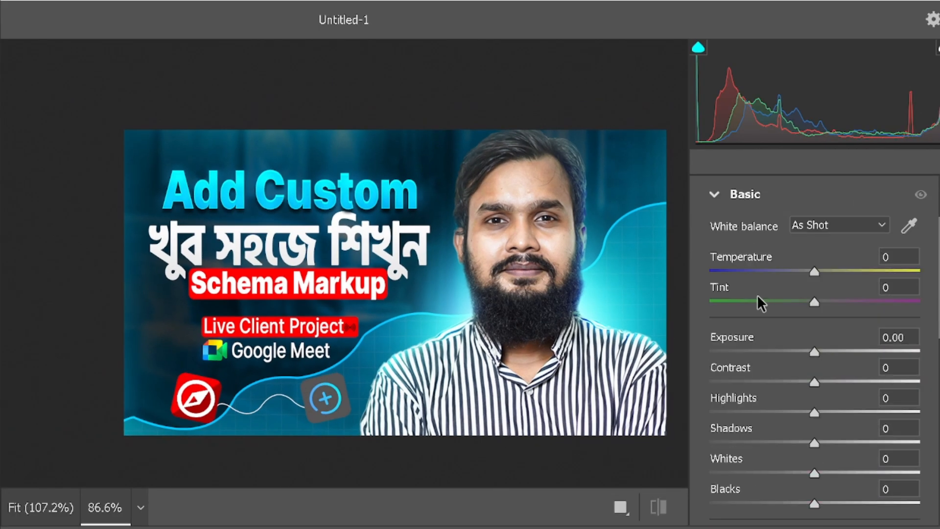
{"action": "left_click_drag", "start_coordinate": [812, 349], "coordinate": [813, 350]}
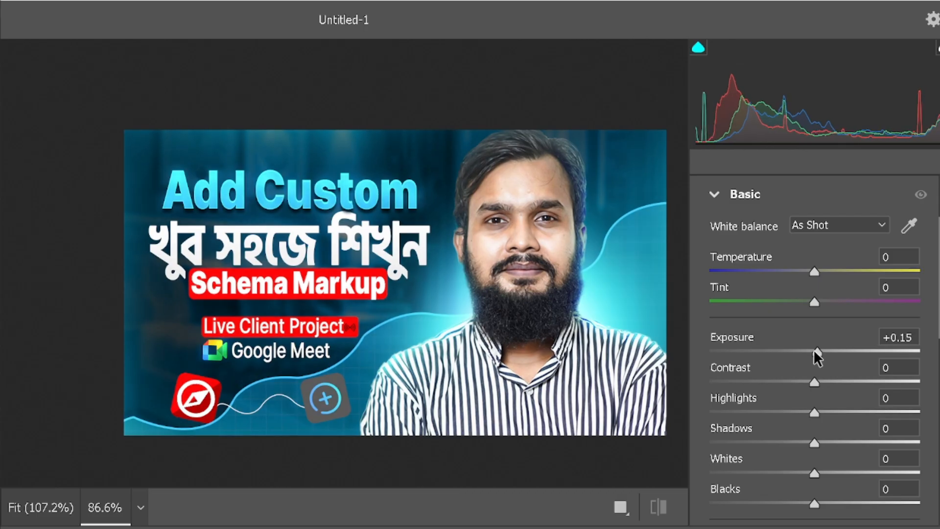
{"action": "left_click_drag", "start_coordinate": [814, 381], "coordinate": [805, 445]}
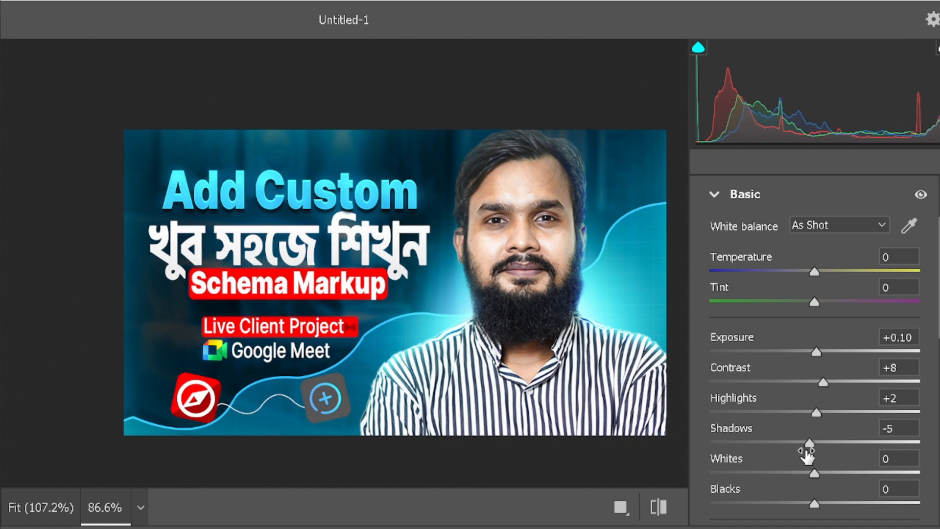
Set the Camera Raw whites to +1 and the blacks to -12.
{"action": "scroll", "coordinate": [837, 377], "scroll_direction": "down", "scroll_amount": 2}
{"action": "mouse_move", "coordinate": [809, 374]}
{"action": "left_mouse_down"}
{"action": "mouse_move", "coordinate": [818, 380]}
{"action": "mouse_move", "coordinate": [810, 372]}
{"action": "left_mouse_up"}
{"action": "left_click_drag", "start_coordinate": [812, 406], "coordinate": [798, 401]}
Set the Camera Raw texture to +6, clarity to +4 and dehaze to +4.
{"action": "scroll", "coordinate": [821, 390], "scroll_direction": "down", "scroll_amount": 2}
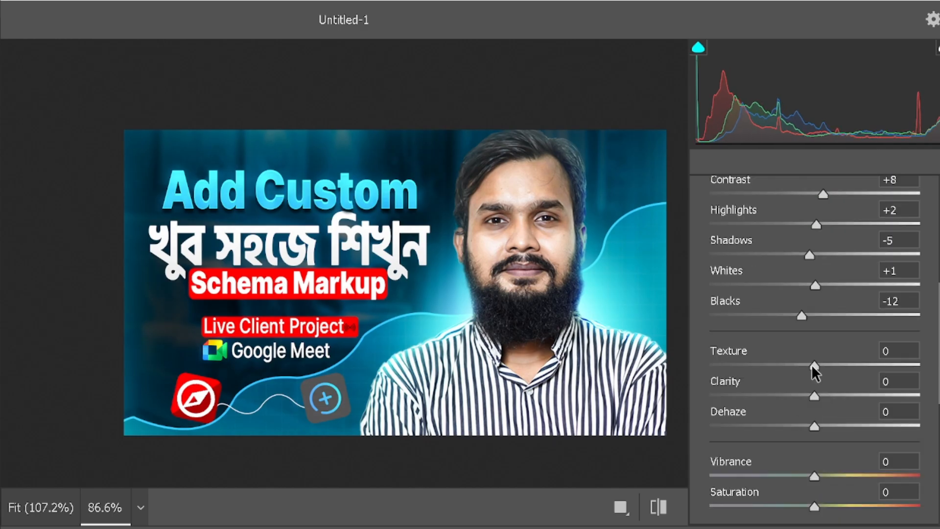
{"action": "left_click_drag", "start_coordinate": [812, 364], "coordinate": [818, 391]}
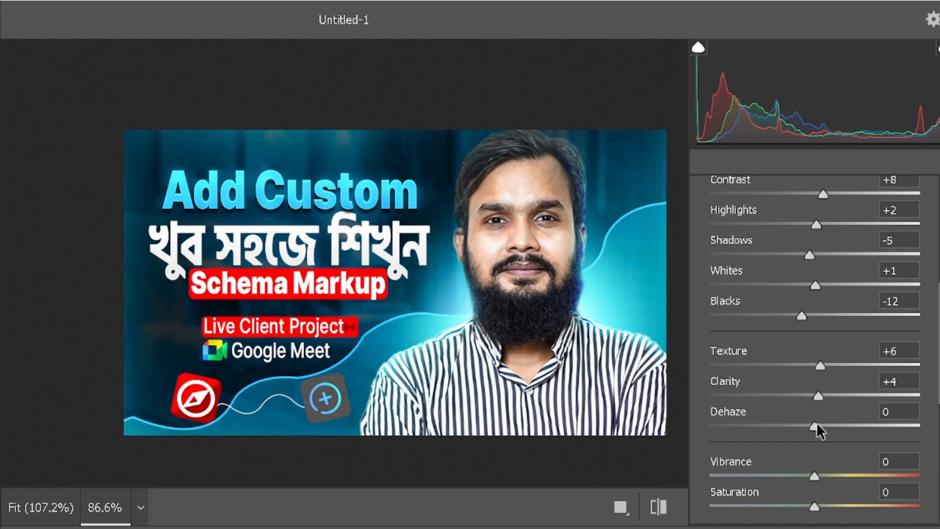
{"action": "left_click_drag", "start_coordinate": [815, 424], "coordinate": [820, 425]}
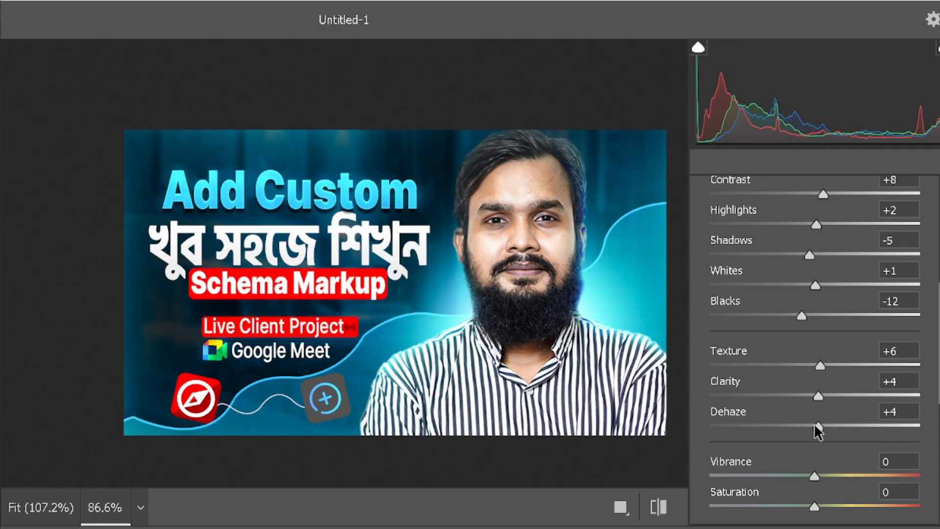
Set the darks of the Camera Raw tone curve to -4 and keep its lights at 0.
{"action": "scroll", "coordinate": [813, 426], "scroll_direction": "down", "scroll_amount": 5}
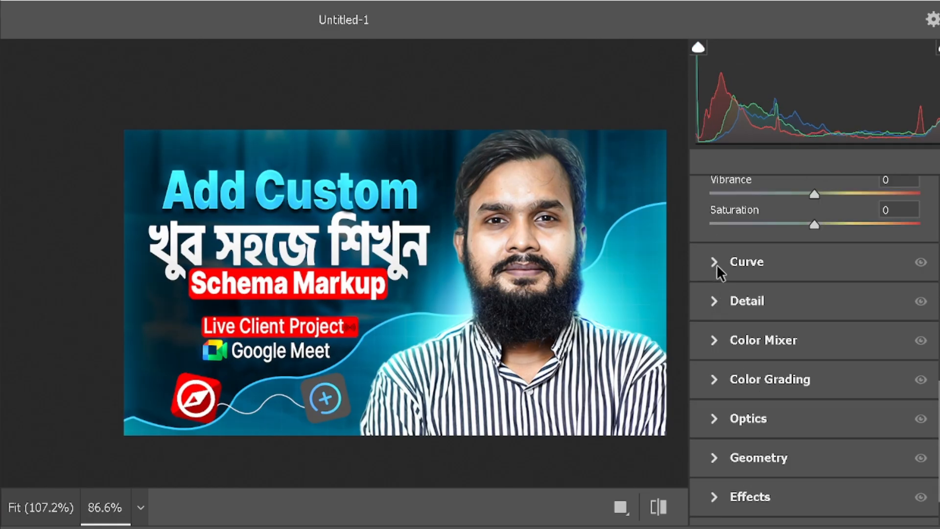
{"action": "left_click", "coordinate": [716, 266]}
{"action": "scroll", "coordinate": [813, 363], "scroll_direction": "down", "scroll_amount": 4}
{"action": "left_click_drag", "start_coordinate": [814, 396], "coordinate": [811, 399]}
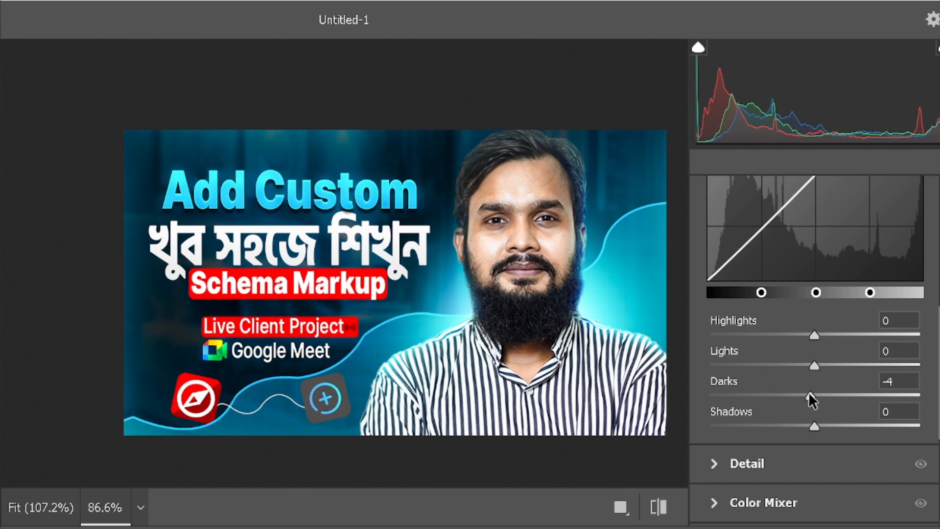
{"action": "left_click_drag", "start_coordinate": [815, 366], "coordinate": [814, 368]}
{"action": "double_click", "coordinate": [814, 368]}
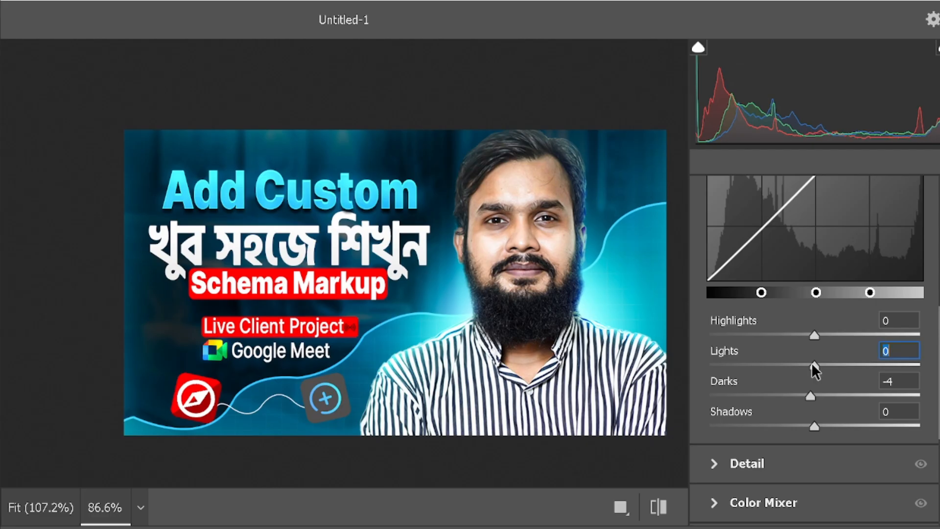
Set the Camera Raw sharpening to 21.
{"action": "scroll", "coordinate": [733, 352], "scroll_direction": "down", "scroll_amount": 2}
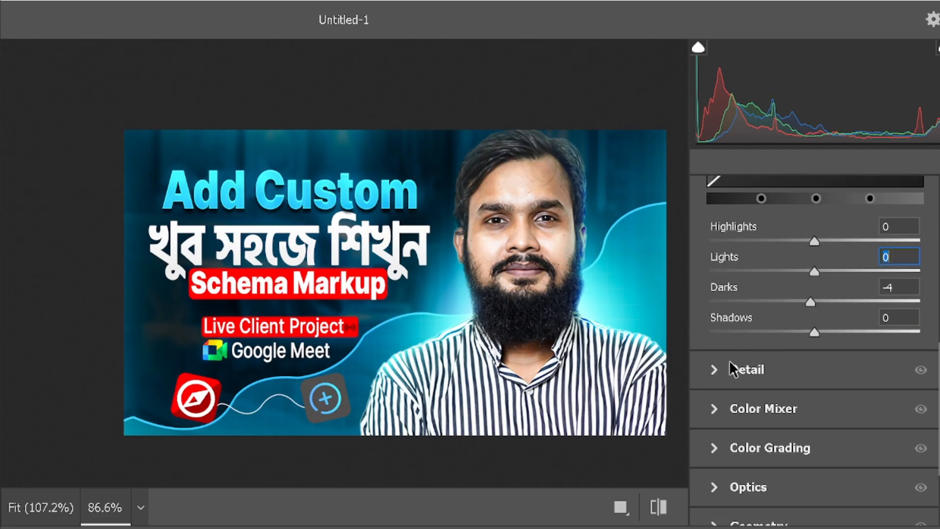
{"action": "left_click", "coordinate": [787, 363]}
{"action": "left_click", "coordinate": [739, 224]}
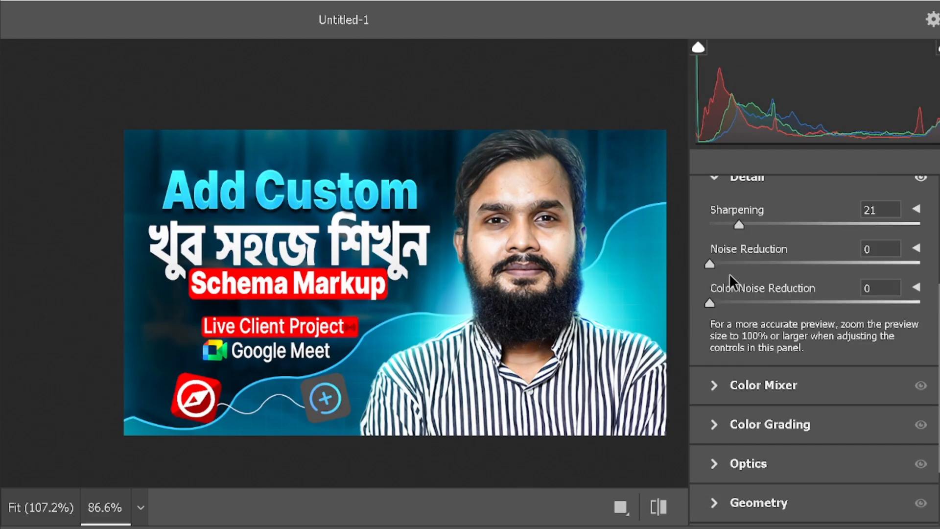
Shift the greens hue to +4 in the Camera Raw color mixer.
{"action": "scroll", "coordinate": [724, 294], "scroll_direction": "down", "scroll_amount": 2}
{"action": "left_click", "coordinate": [722, 310]}
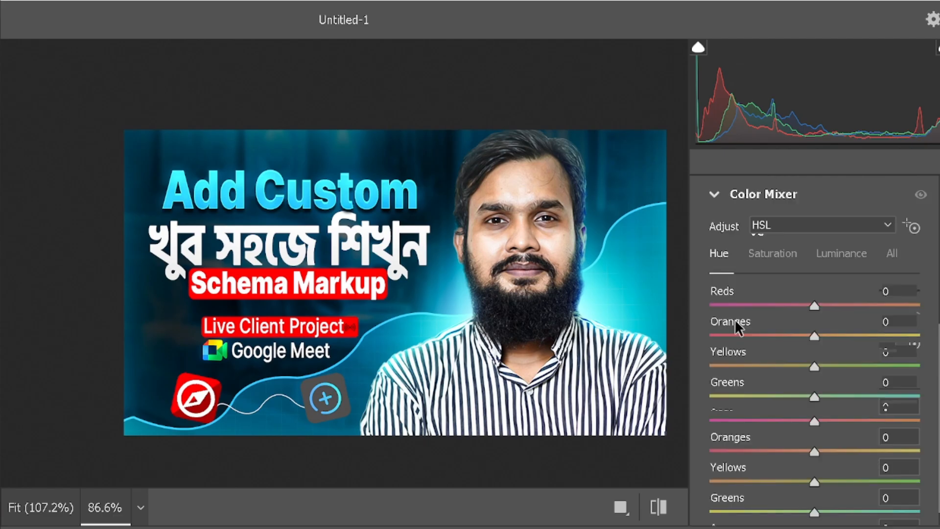
{"action": "scroll", "coordinate": [784, 338], "scroll_direction": "down", "scroll_amount": 3}
{"action": "left_click_drag", "start_coordinate": [812, 259], "coordinate": [818, 256]}
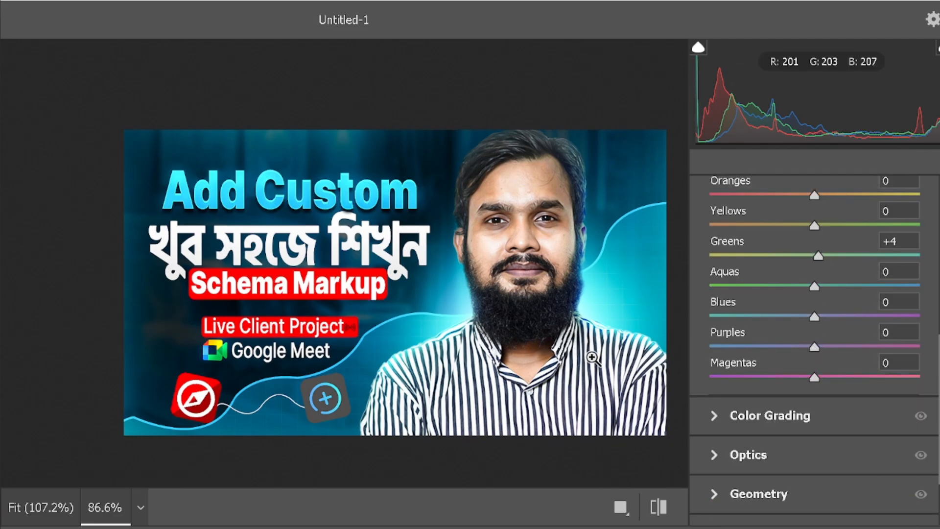
Try shifting the purples hue to -100 and the blues hue in the color mixer, and reset both to 0.
{"action": "mouse_move", "coordinate": [603, 365]}
{"action": "left_mouse_down"}
{"action": "mouse_move", "coordinate": [624, 365]}
{"action": "mouse_move", "coordinate": [607, 365]}
{"action": "left_mouse_up"}
{"action": "left_click_drag", "start_coordinate": [810, 348], "coordinate": [717, 334]}
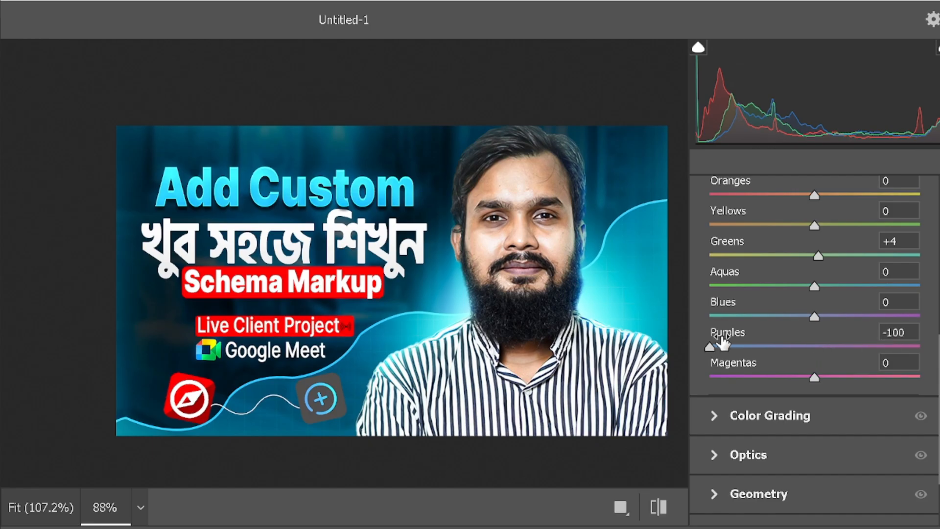
{"action": "double_click", "coordinate": [729, 333]}
{"action": "left_click_drag", "start_coordinate": [813, 316], "coordinate": [737, 329]}
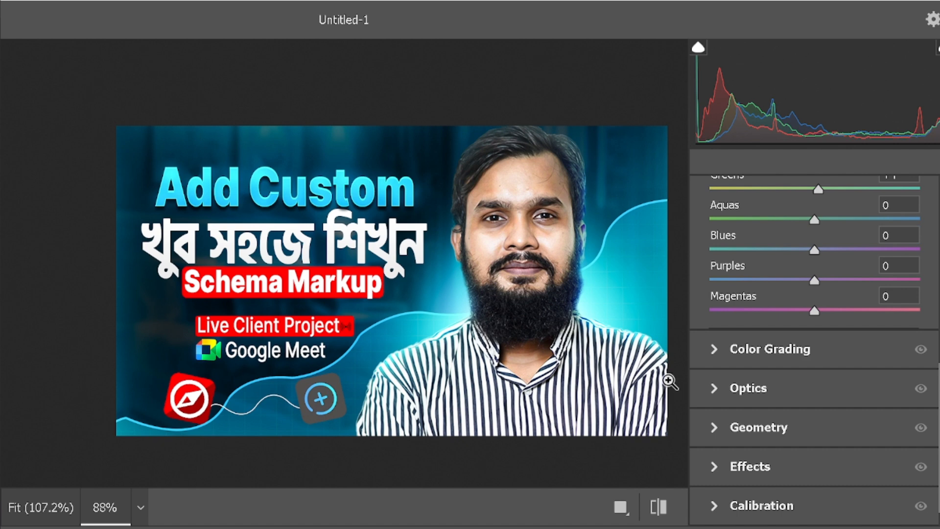
Apply the Camera Raw Filter to Layer 3 and check the thumbnail.
{"action": "key", "text": "Return"}
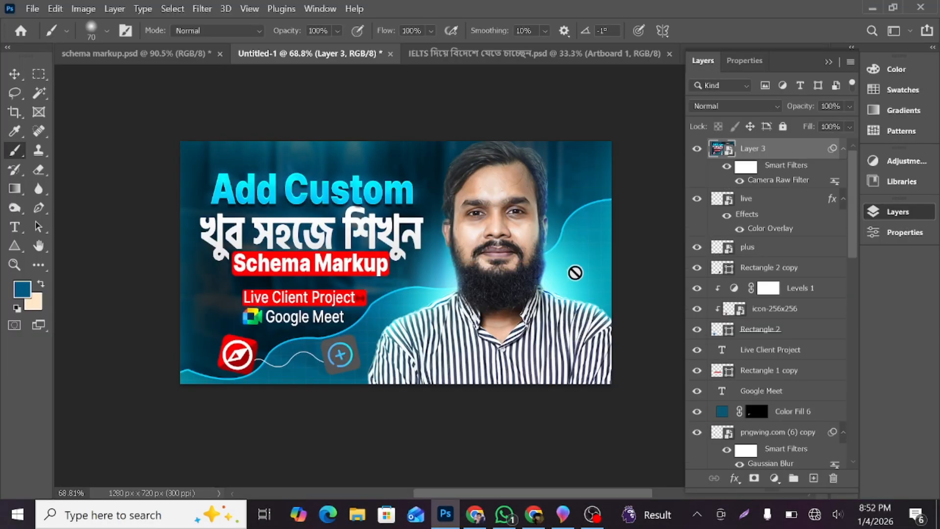
{"action": "scroll", "coordinate": [376, 234], "scroll_direction": "up", "scroll_amount": 3}
{"action": "scroll", "coordinate": [375, 235], "scroll_direction": "down", "scroll_amount": 1}
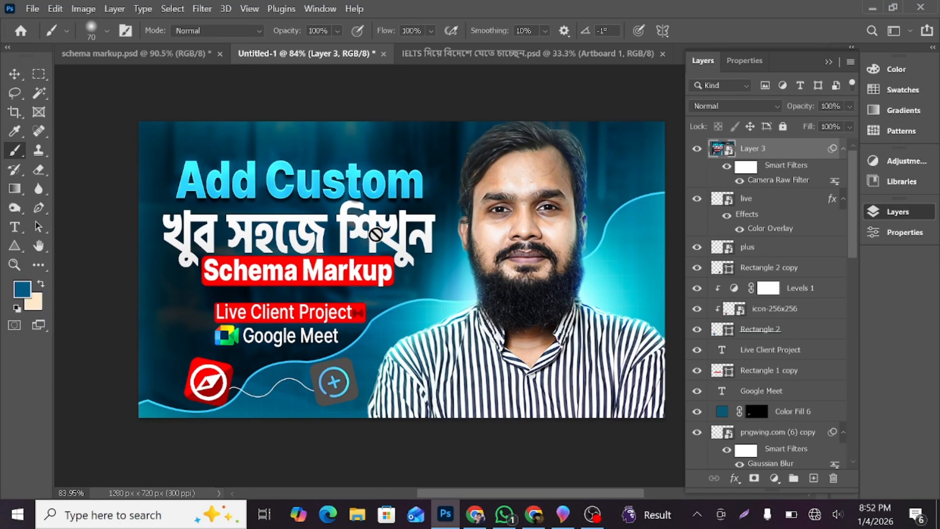